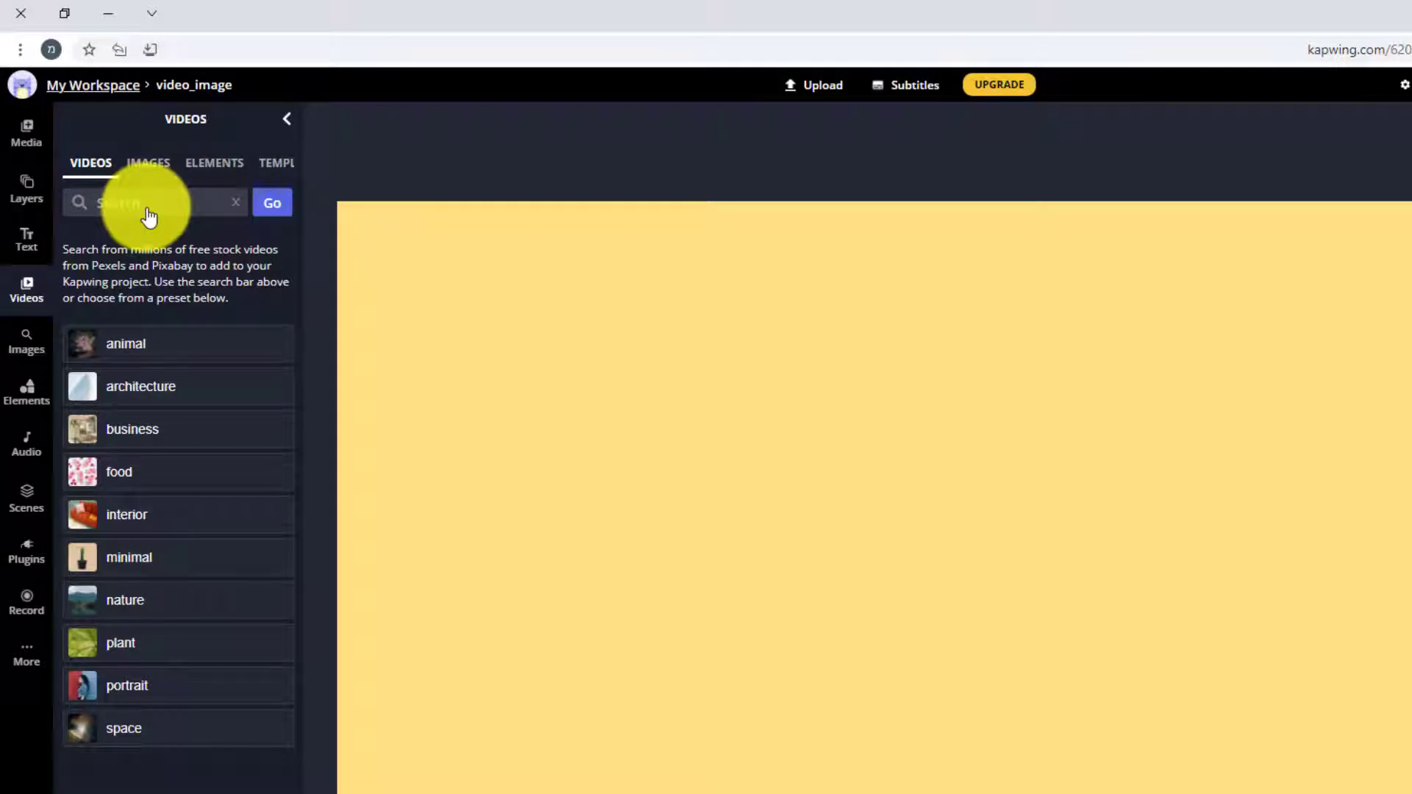
# Look through the stock images, elements, templates, videos, music, sound effects and recording options, plus the additional asset categories
pyautogui.click(155, 167)
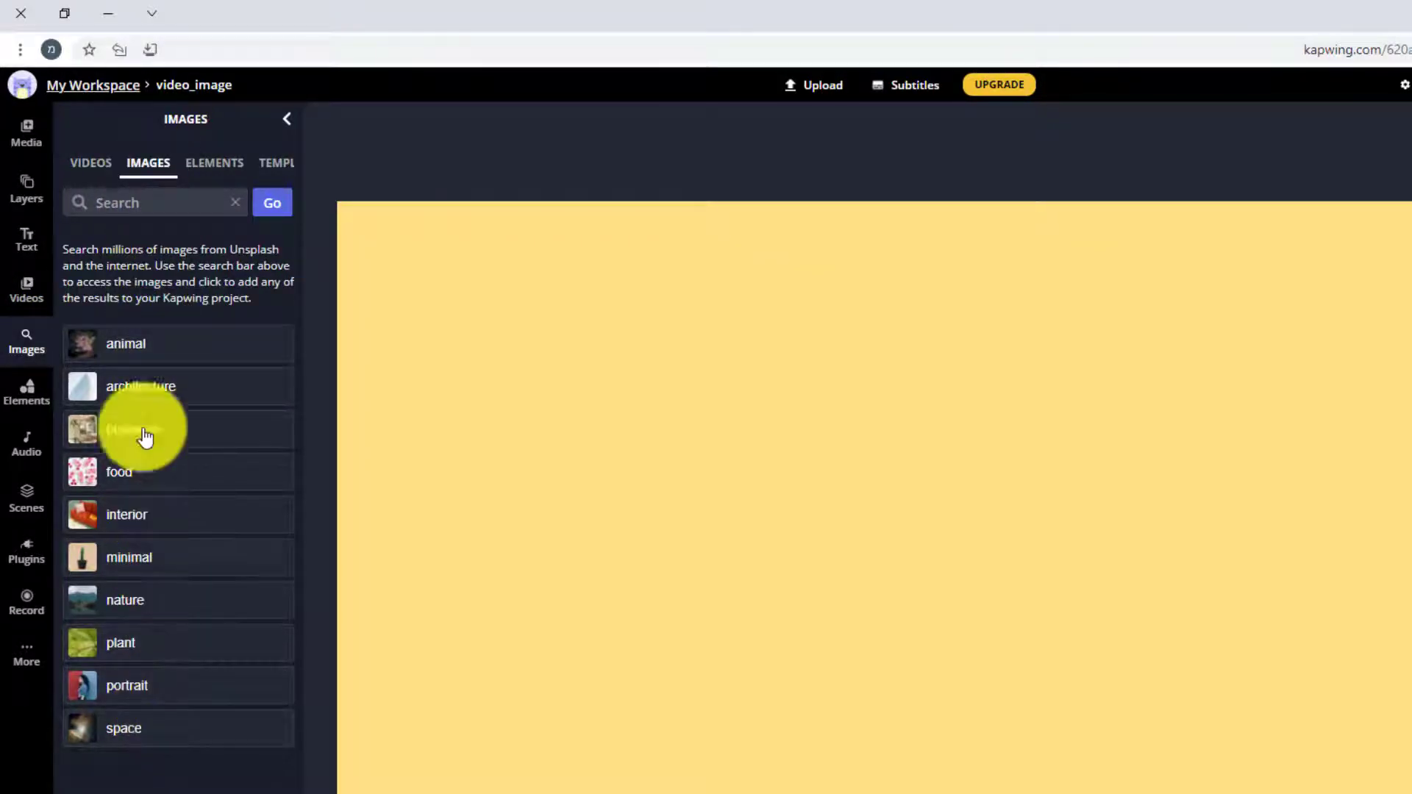
pyautogui.click(214, 166)
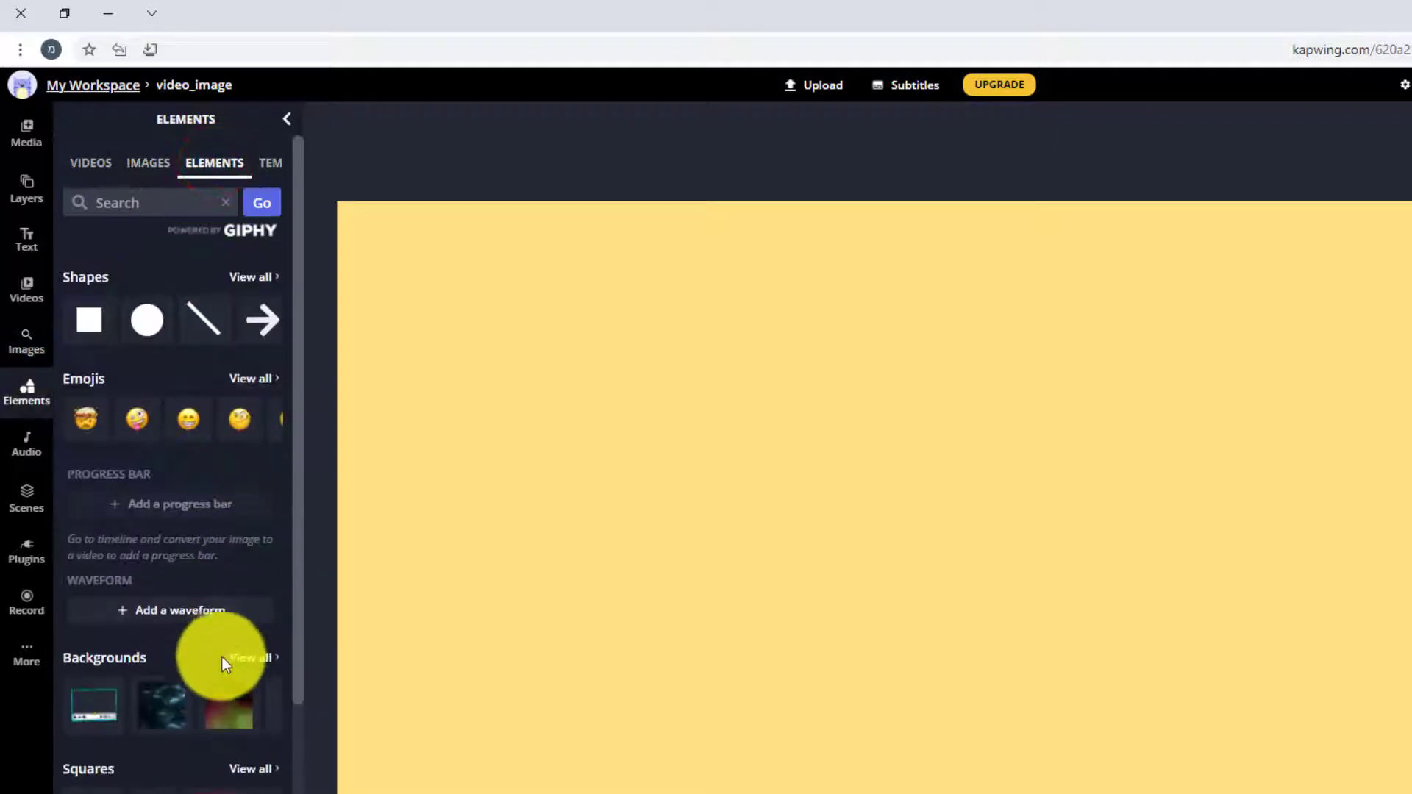
pyautogui.click(270, 164)
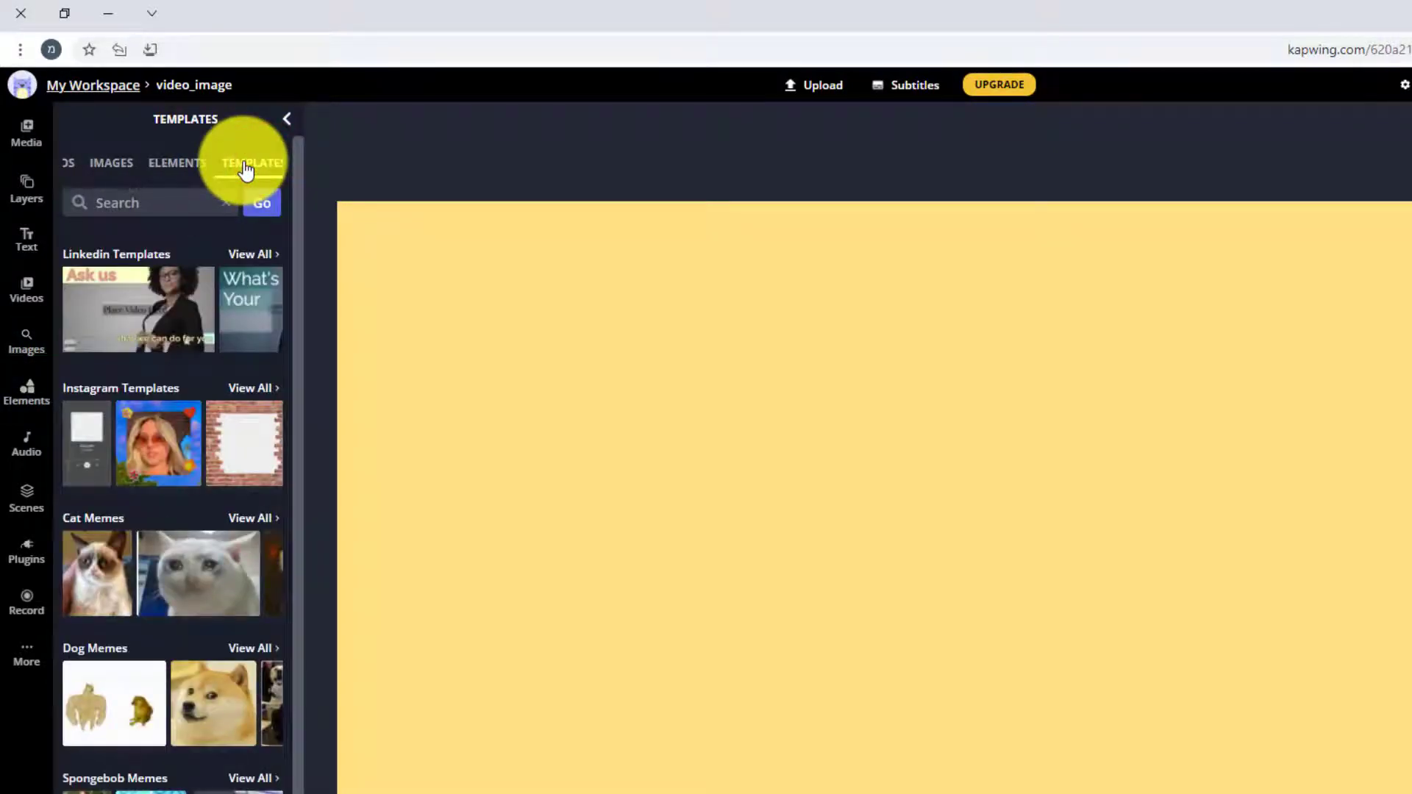
pyautogui.click(27, 393)
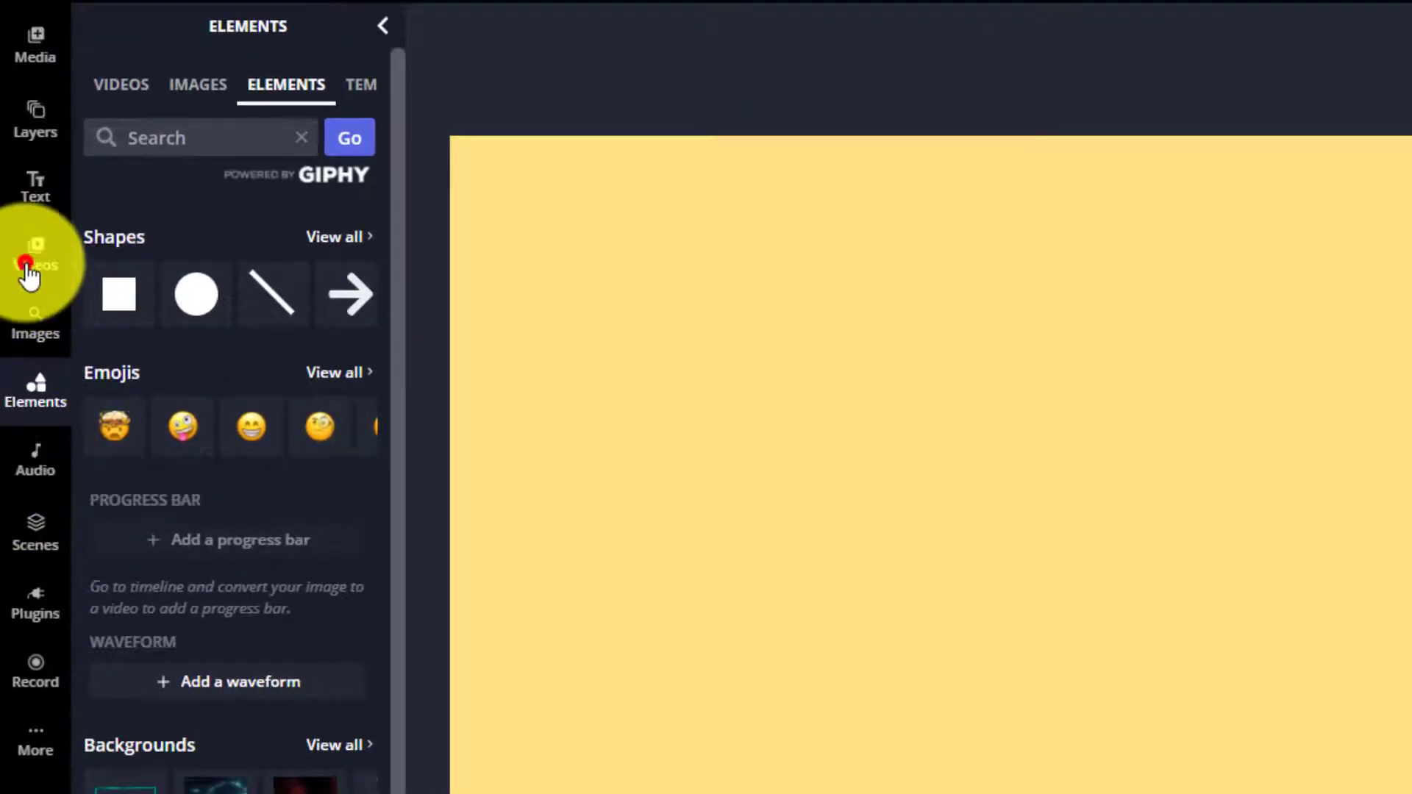
pyautogui.click(33, 263)
pyautogui.click(37, 329)
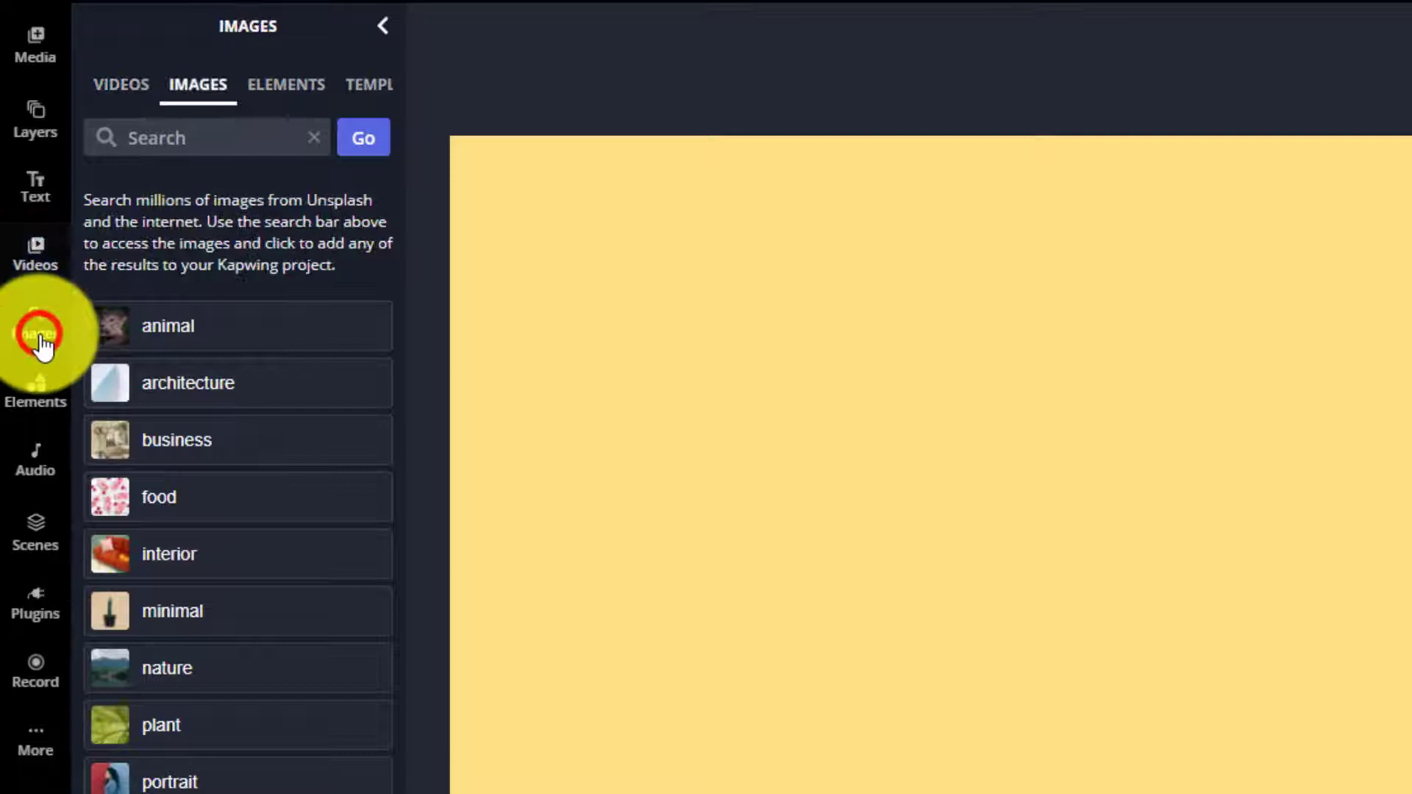
pyautogui.click(42, 408)
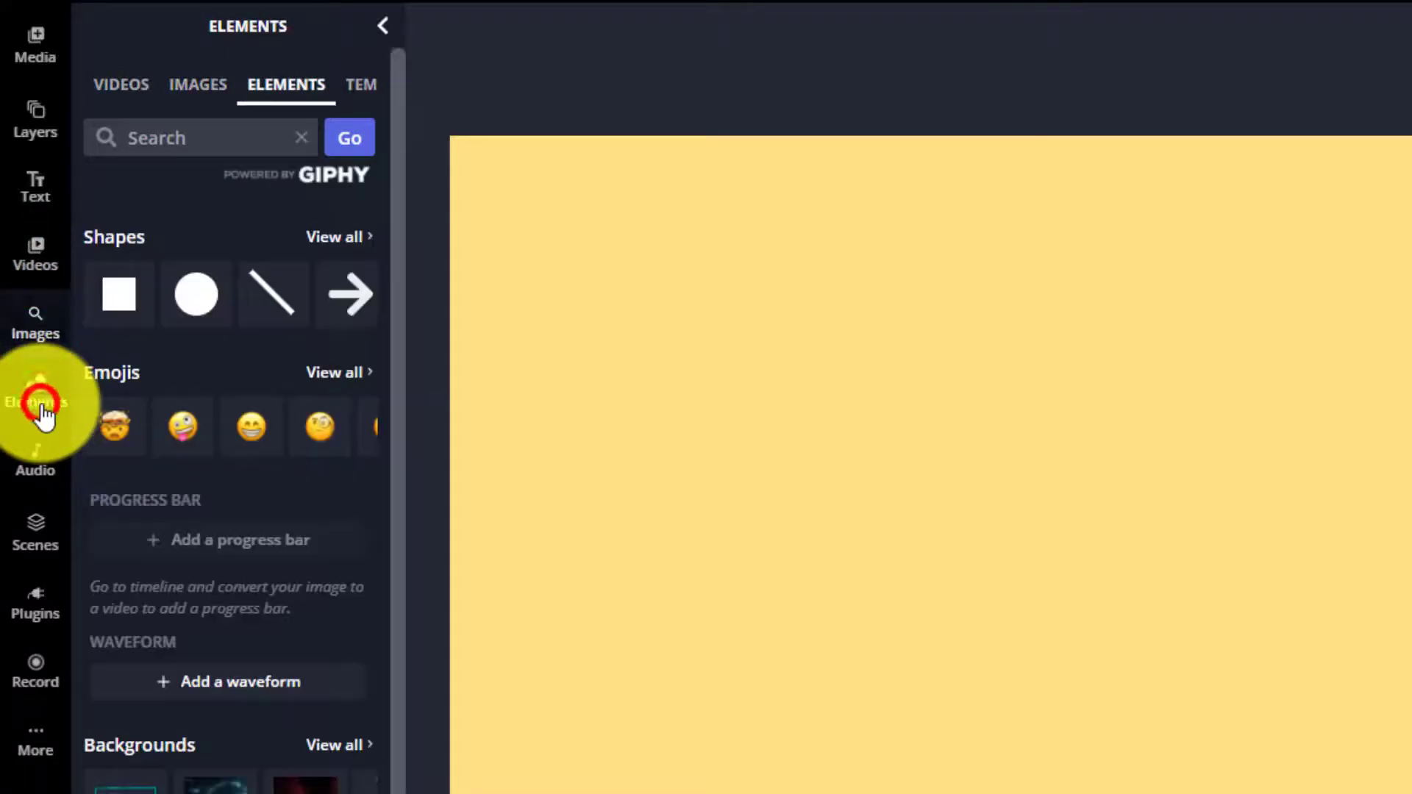
pyautogui.click(40, 474)
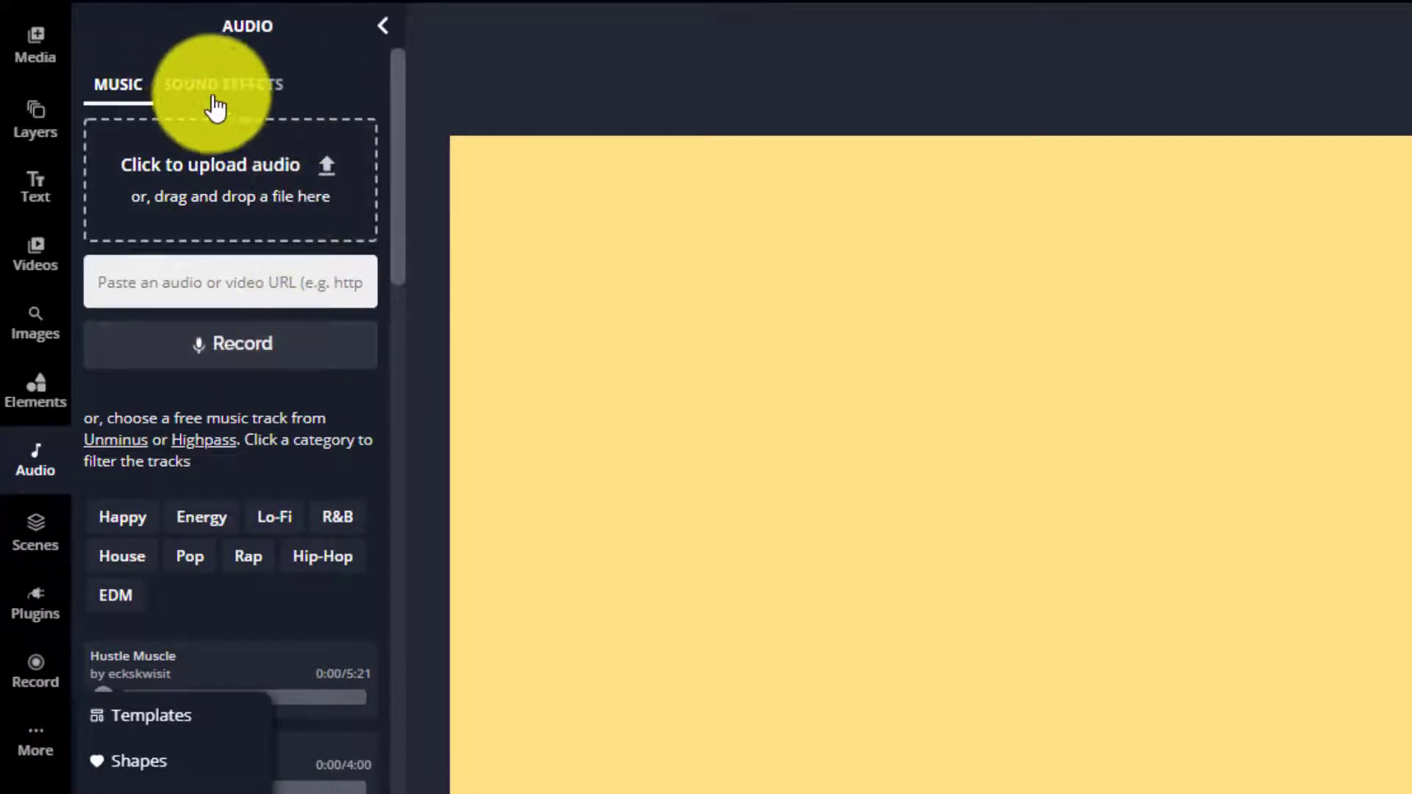
pyautogui.click(261, 101)
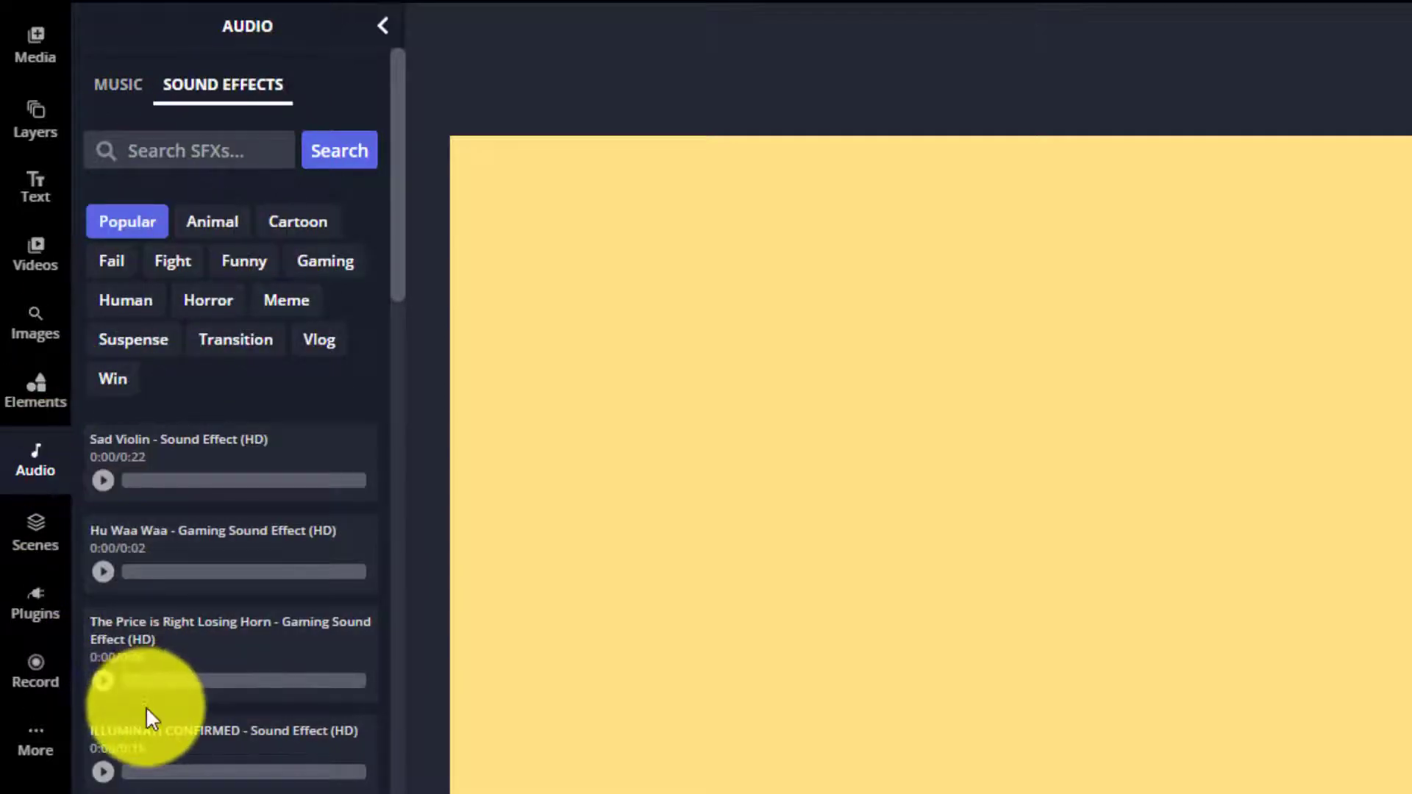
pyautogui.click(36, 672)
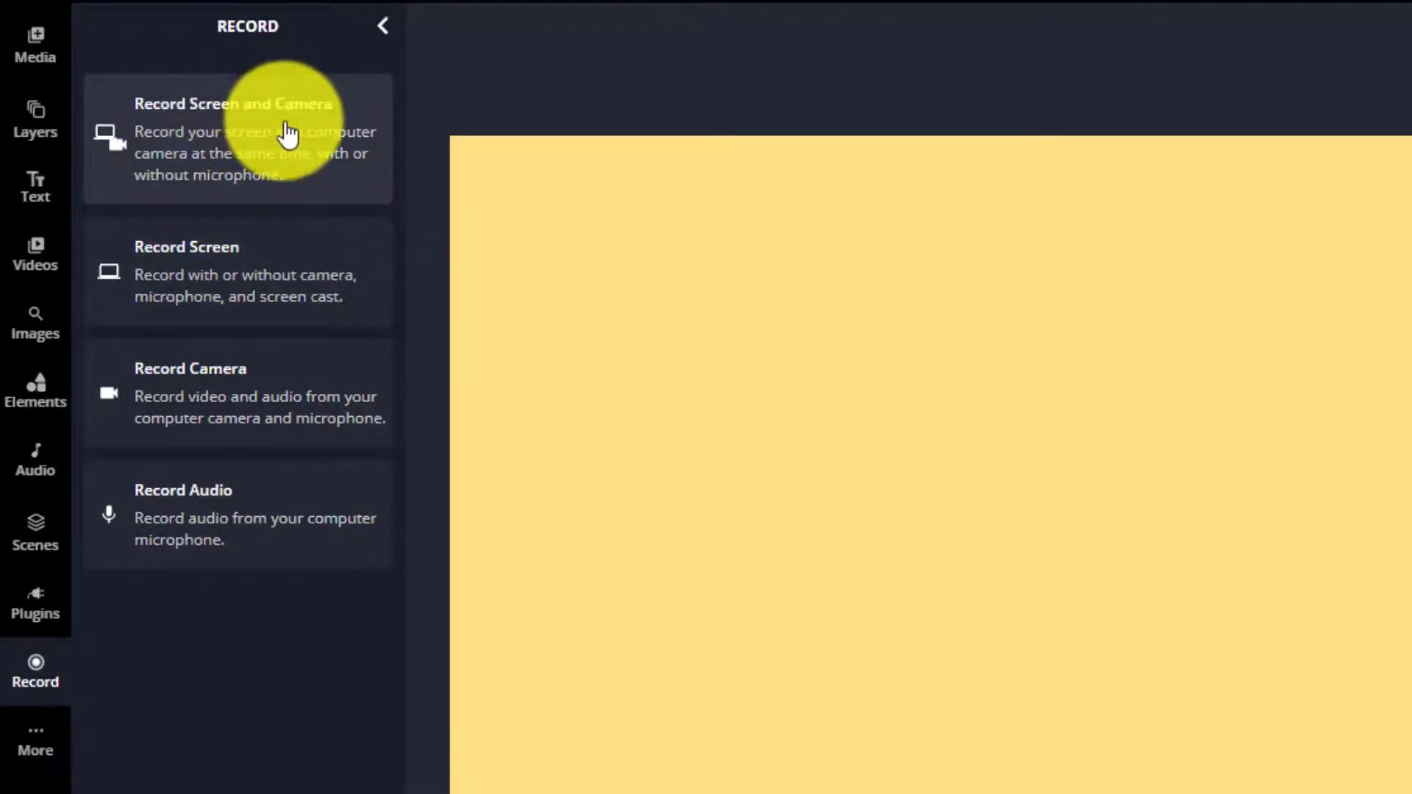
pyautogui.click(33, 742)
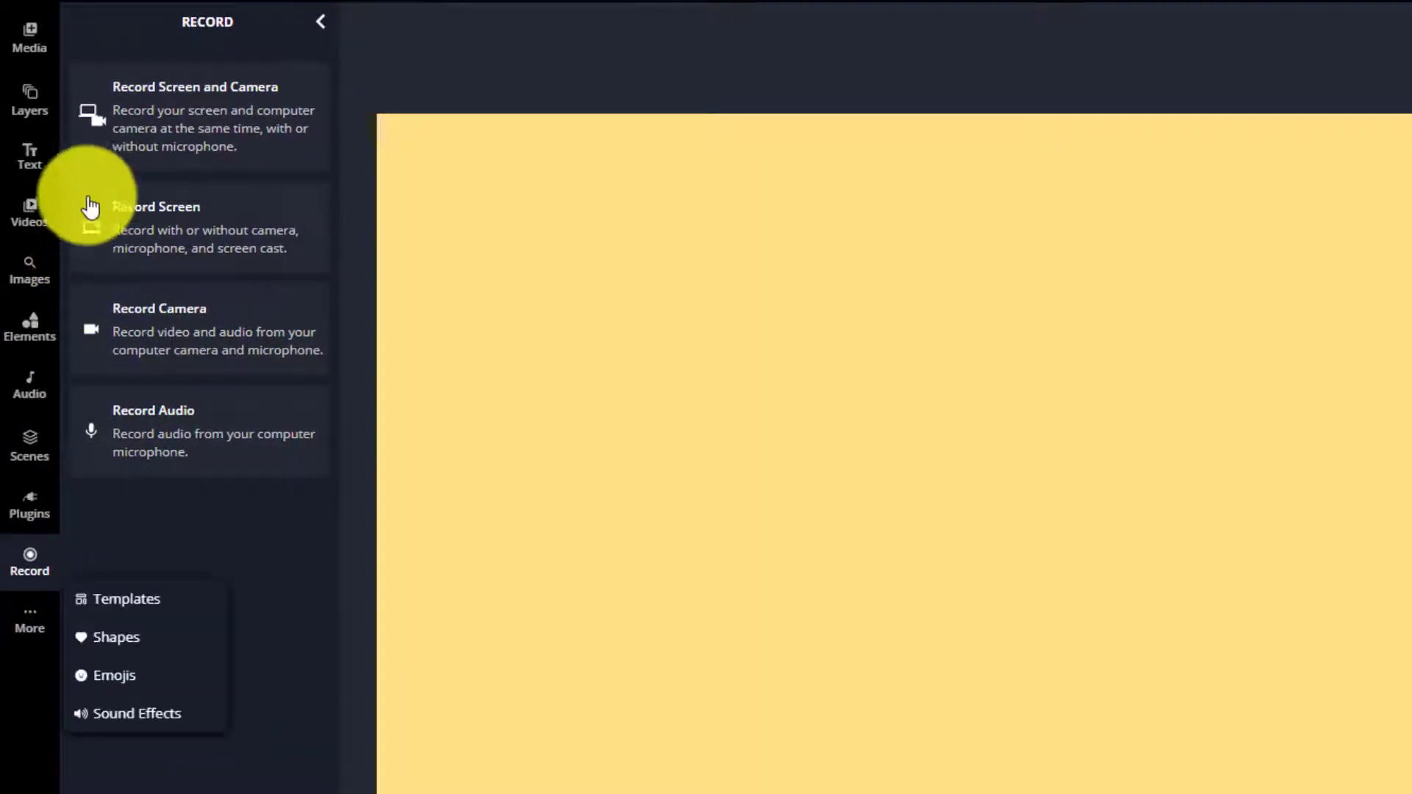
# Place the 16:28 video from the project media on the canvas, shrink it and position it in the lower middle of the yellow background
pyautogui.click(30, 41)
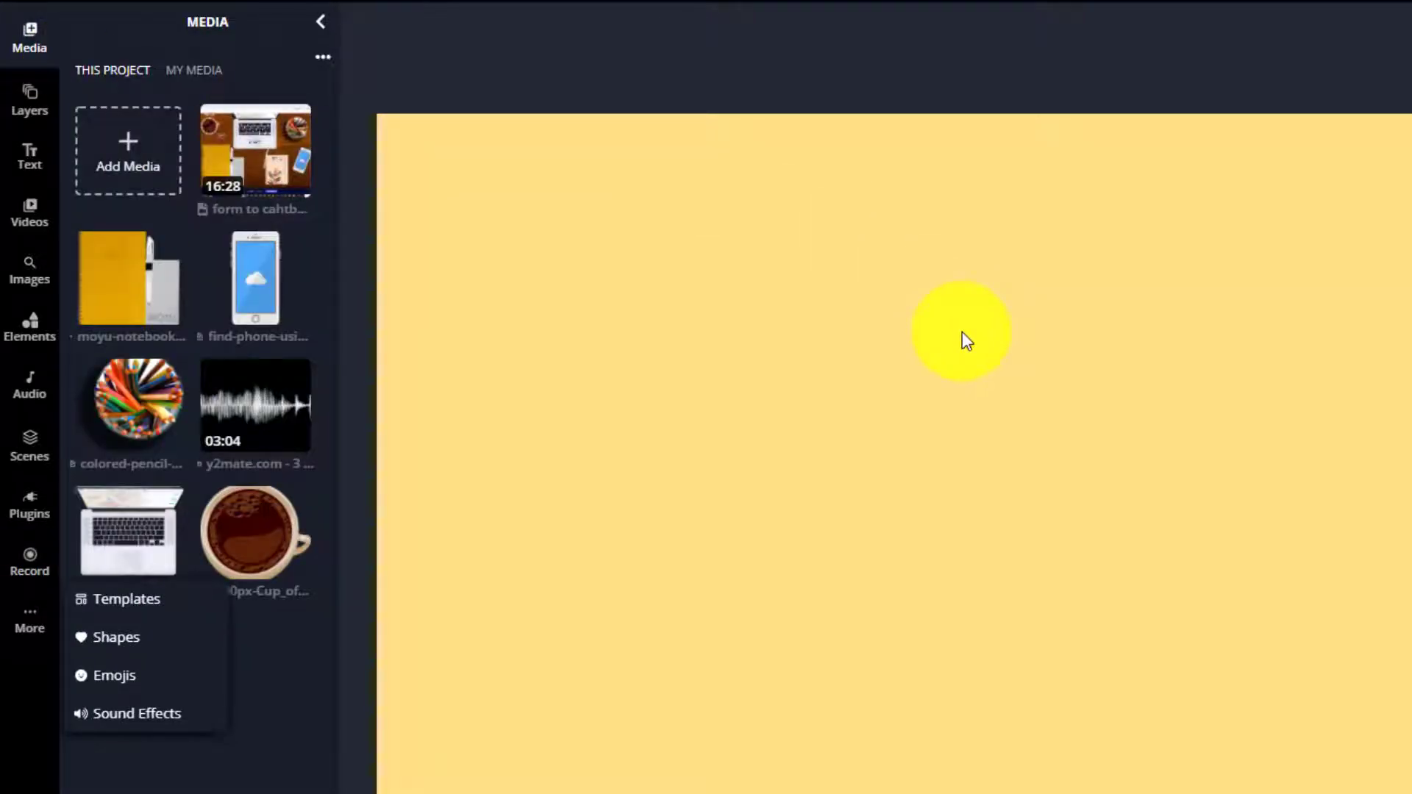
pyautogui.moveTo(254, 154)
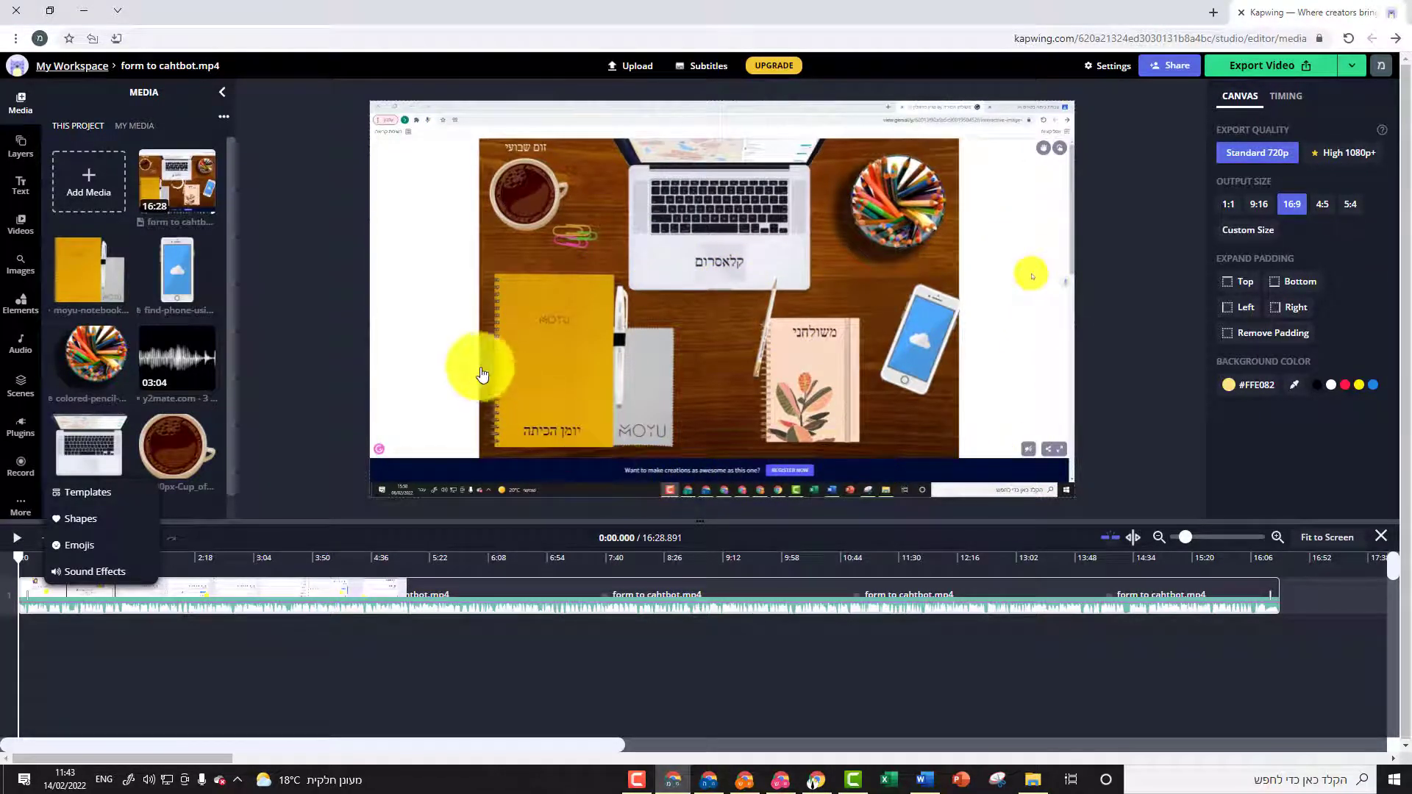
pyautogui.click(435, 366)
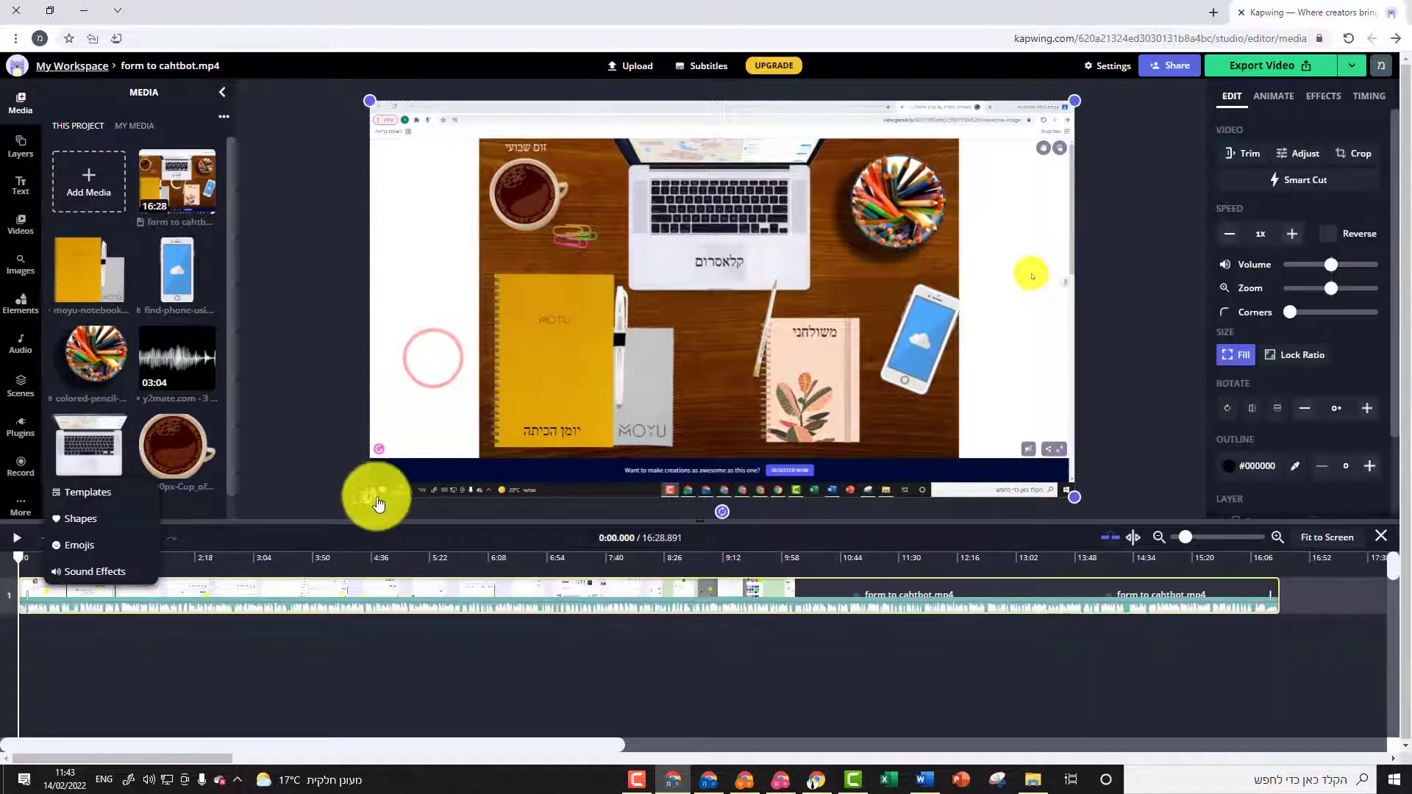
pyautogui.moveTo(370, 495); pyautogui.dragTo(537, 406)
pyautogui.moveTo(725, 330); pyautogui.dragTo(676, 404)
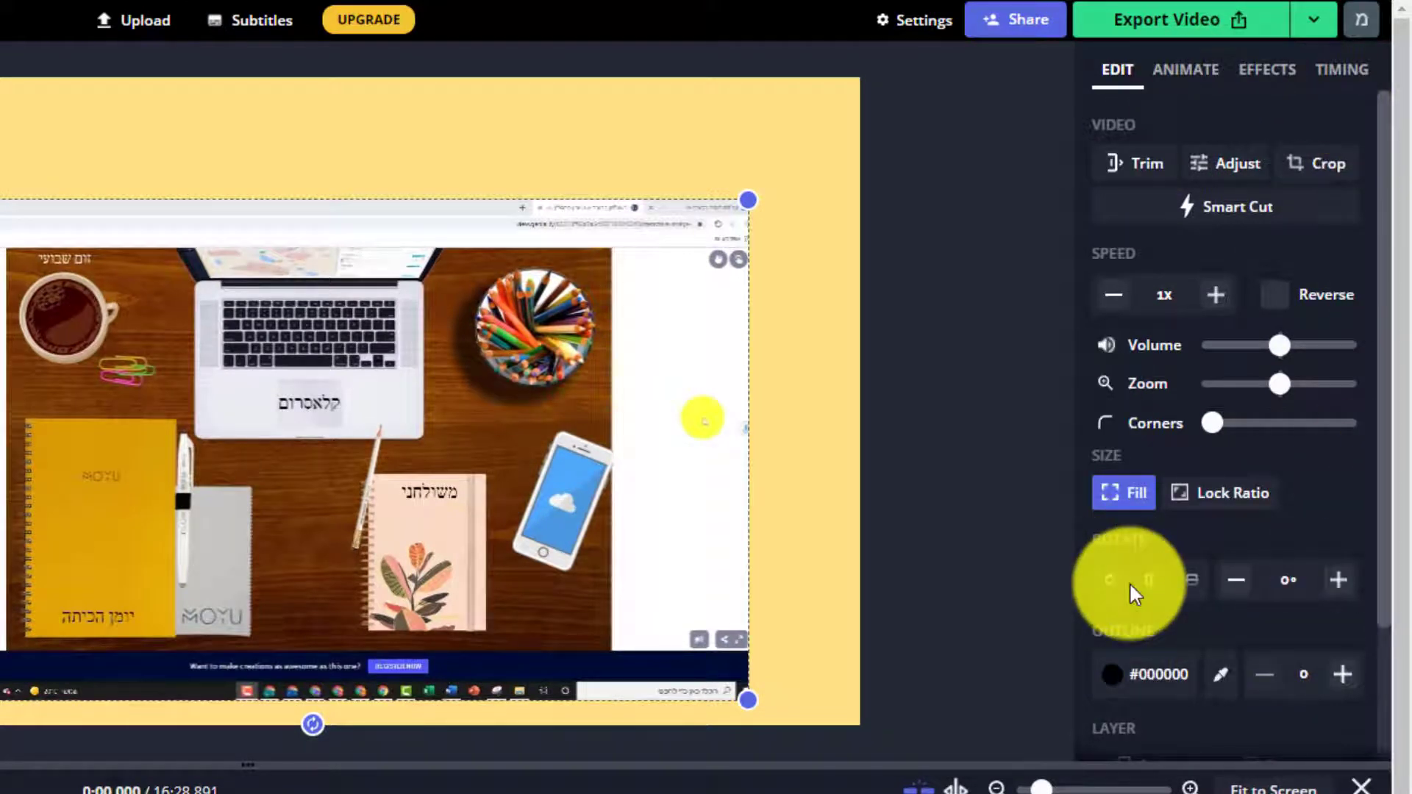
# Look through the selected video's animation, effects and timing options and return to its edit settings
pyautogui.click(1169, 74)
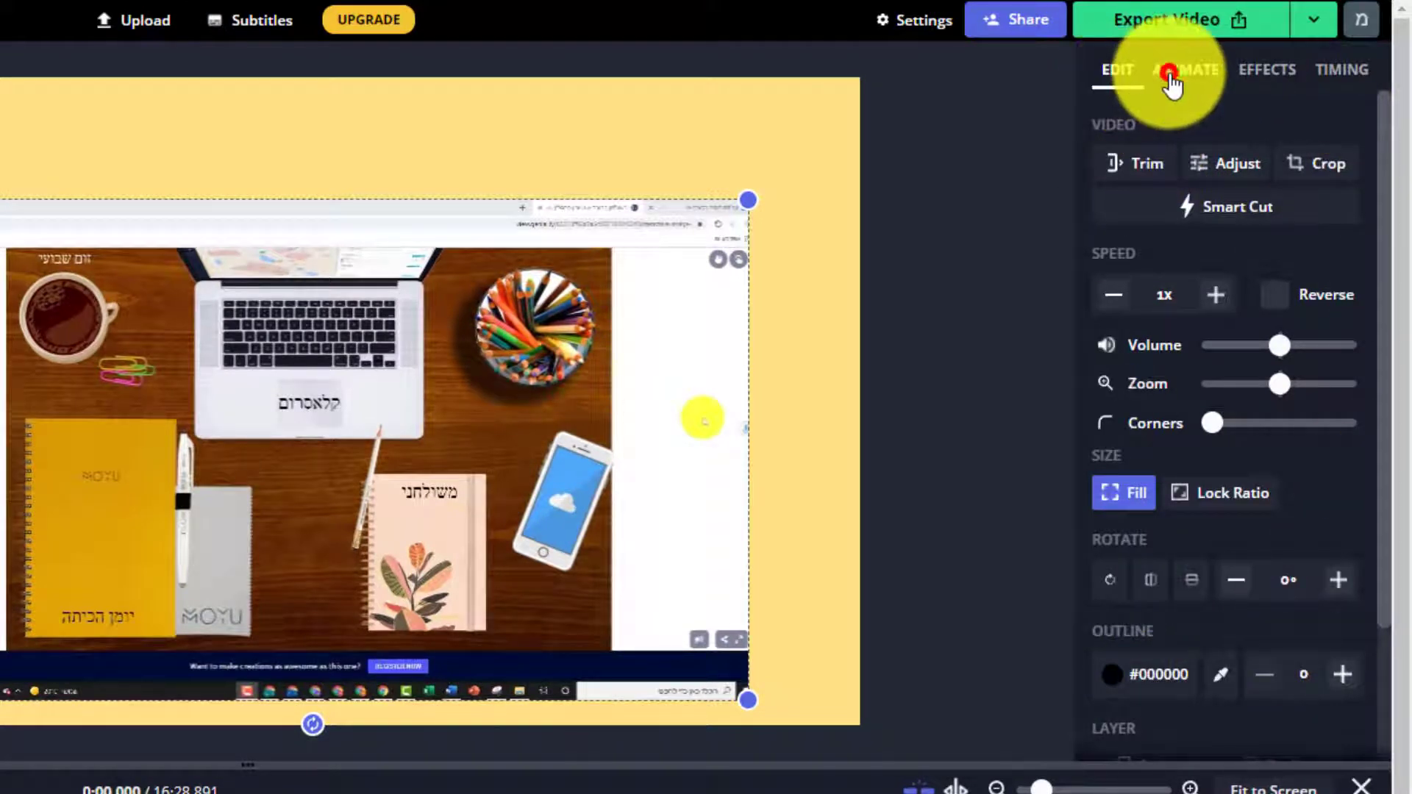
pyautogui.click(1264, 79)
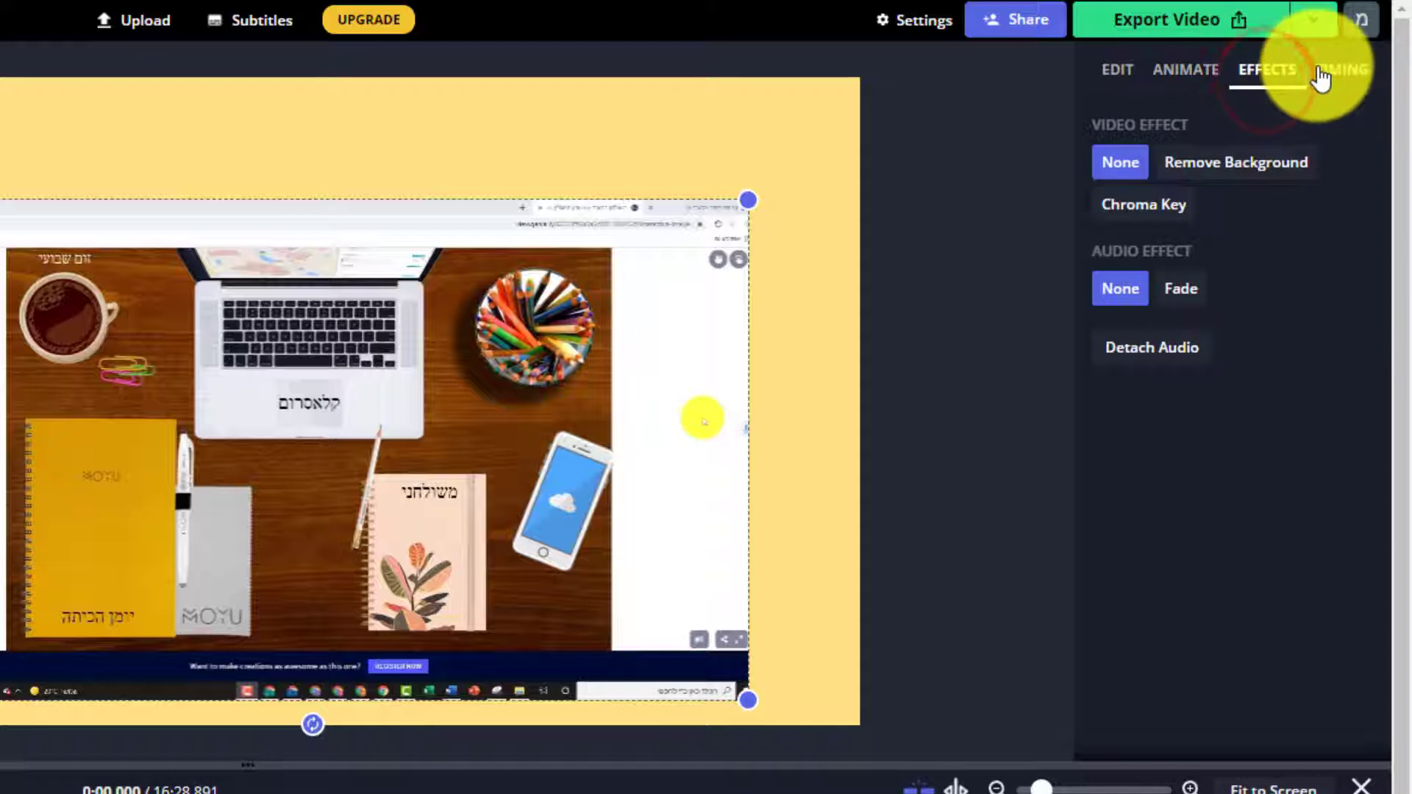
pyautogui.click(1321, 73)
pyautogui.click(1112, 70)
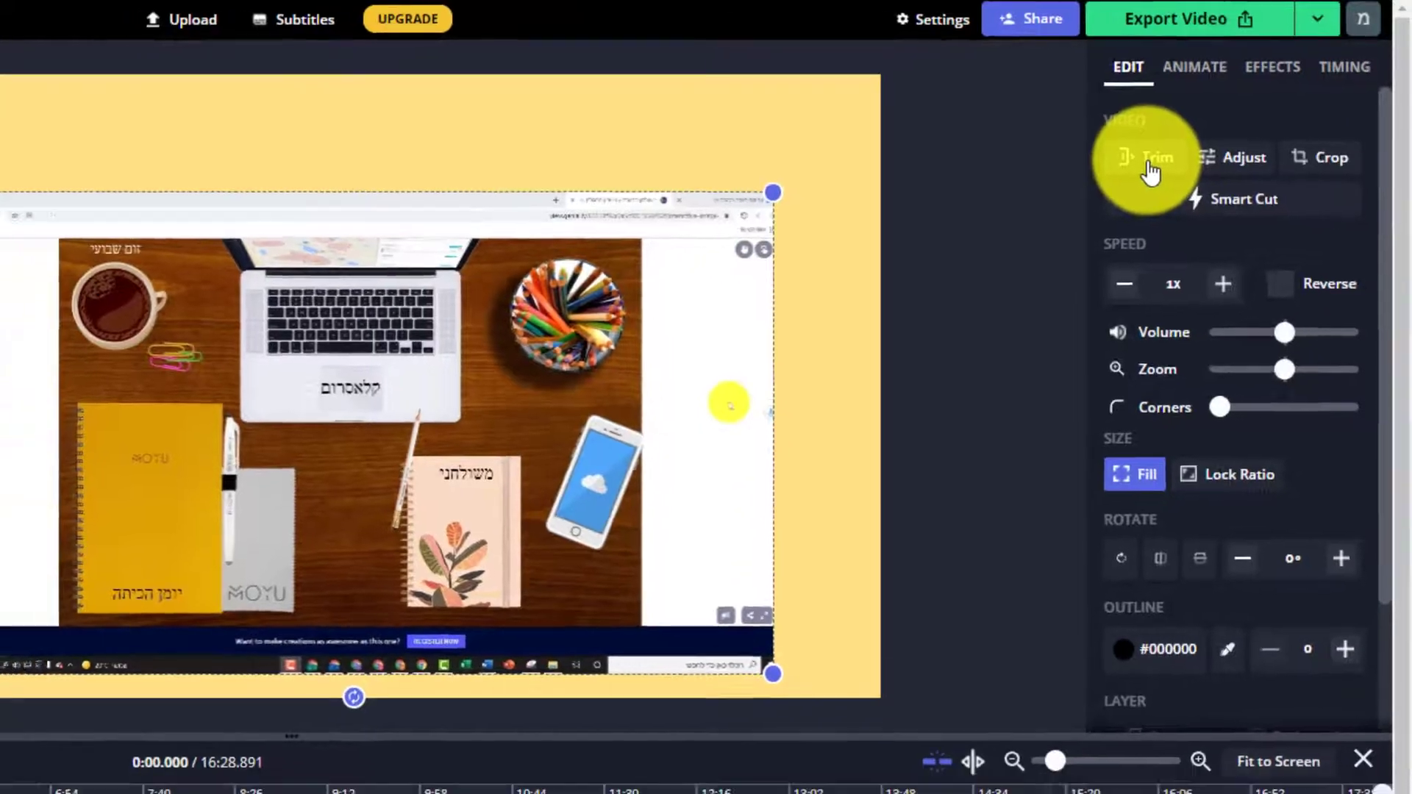
# Try a trim range from 01:43.366 to 09:43.986 on the video and close the trimming dialog without applying it
pyautogui.click(1141, 177)
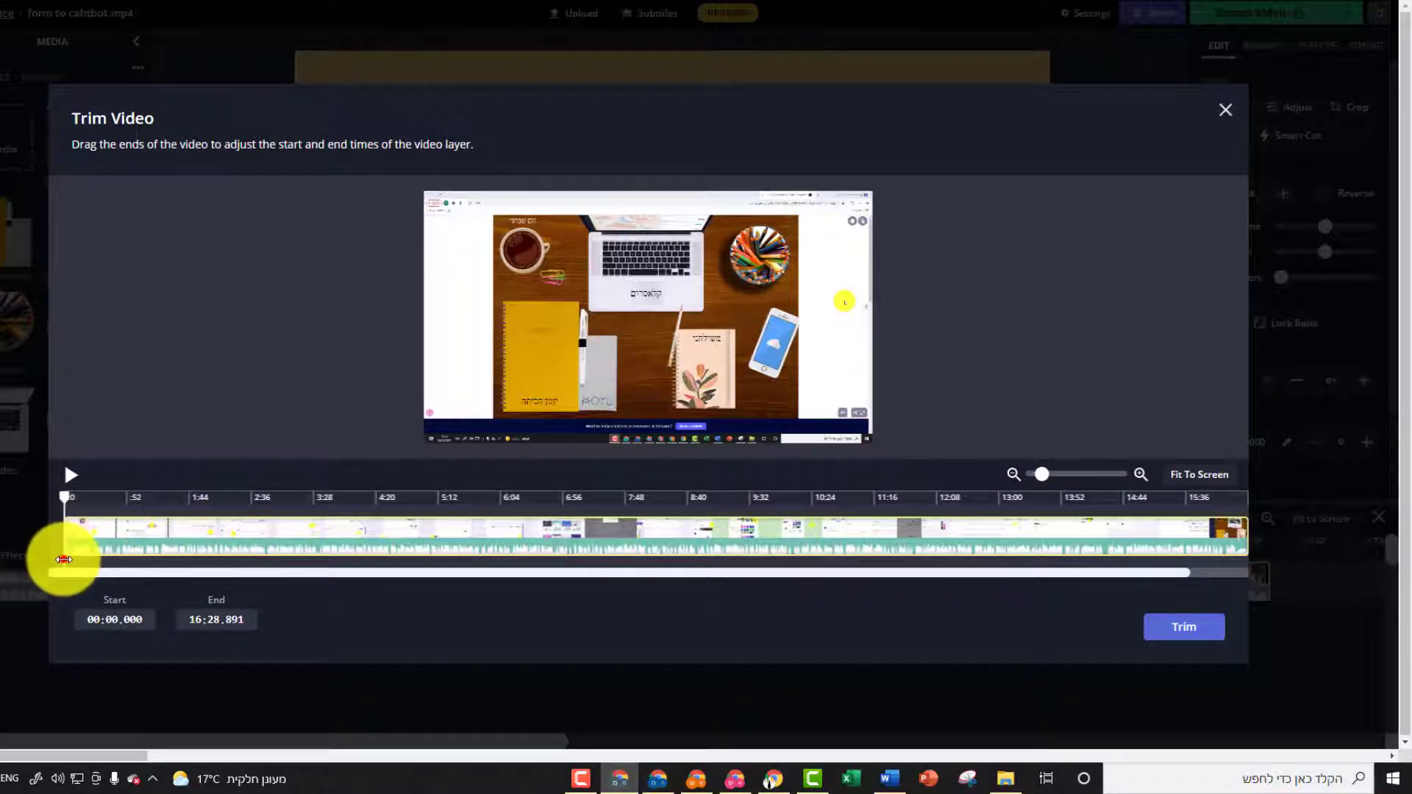
pyautogui.moveTo(64, 558); pyautogui.dragTo(189, 556)
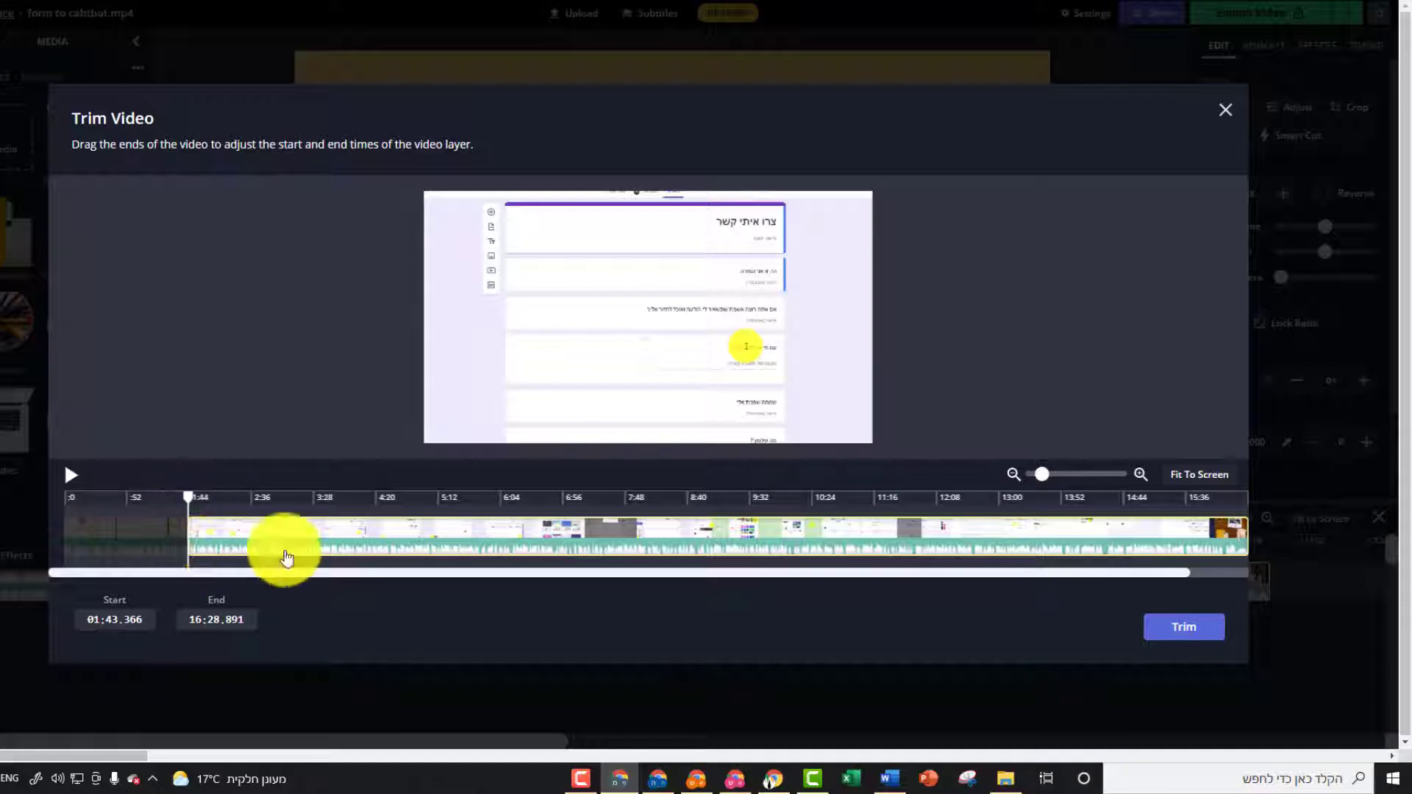
pyautogui.moveTo(1175, 573); pyautogui.dragTo(704, 539)
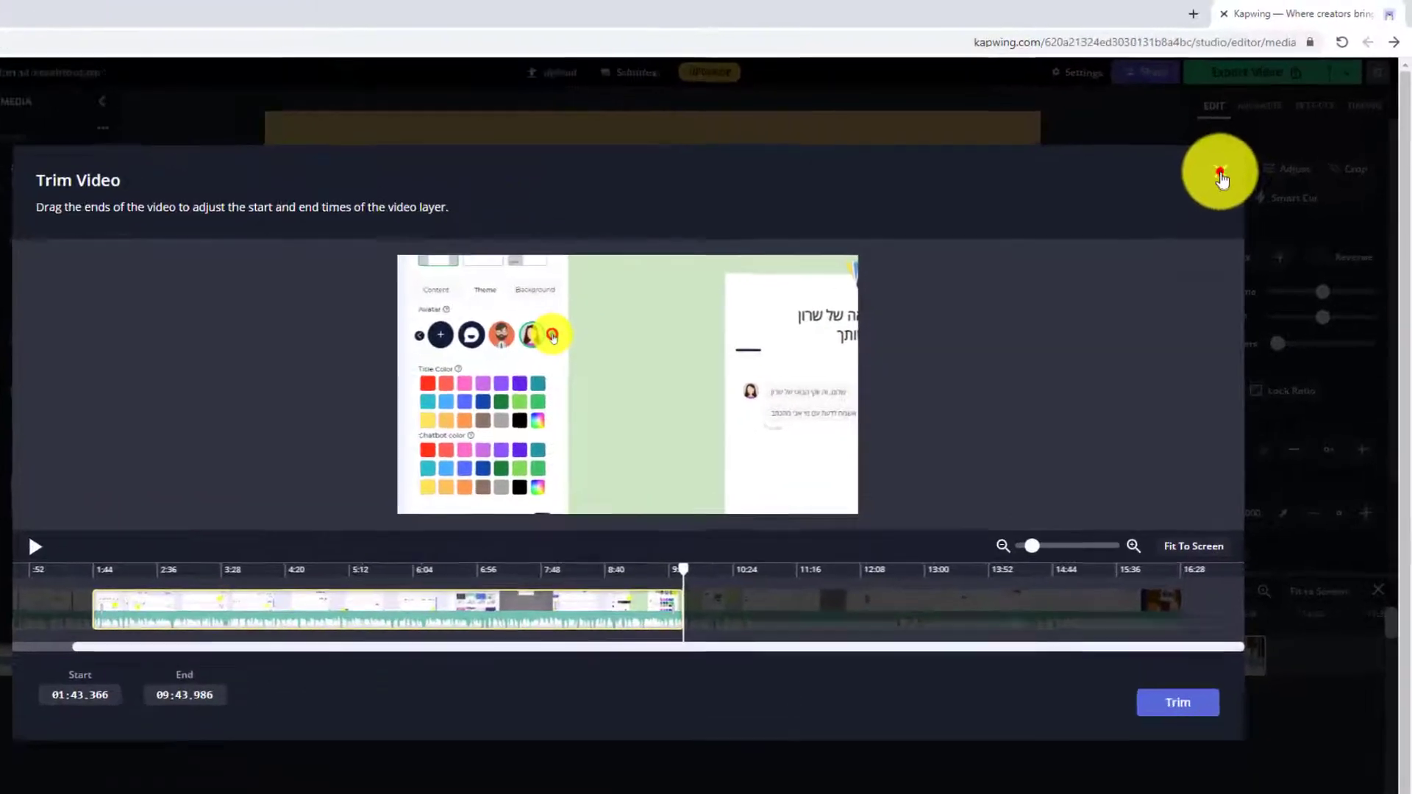
pyautogui.click(1239, 159)
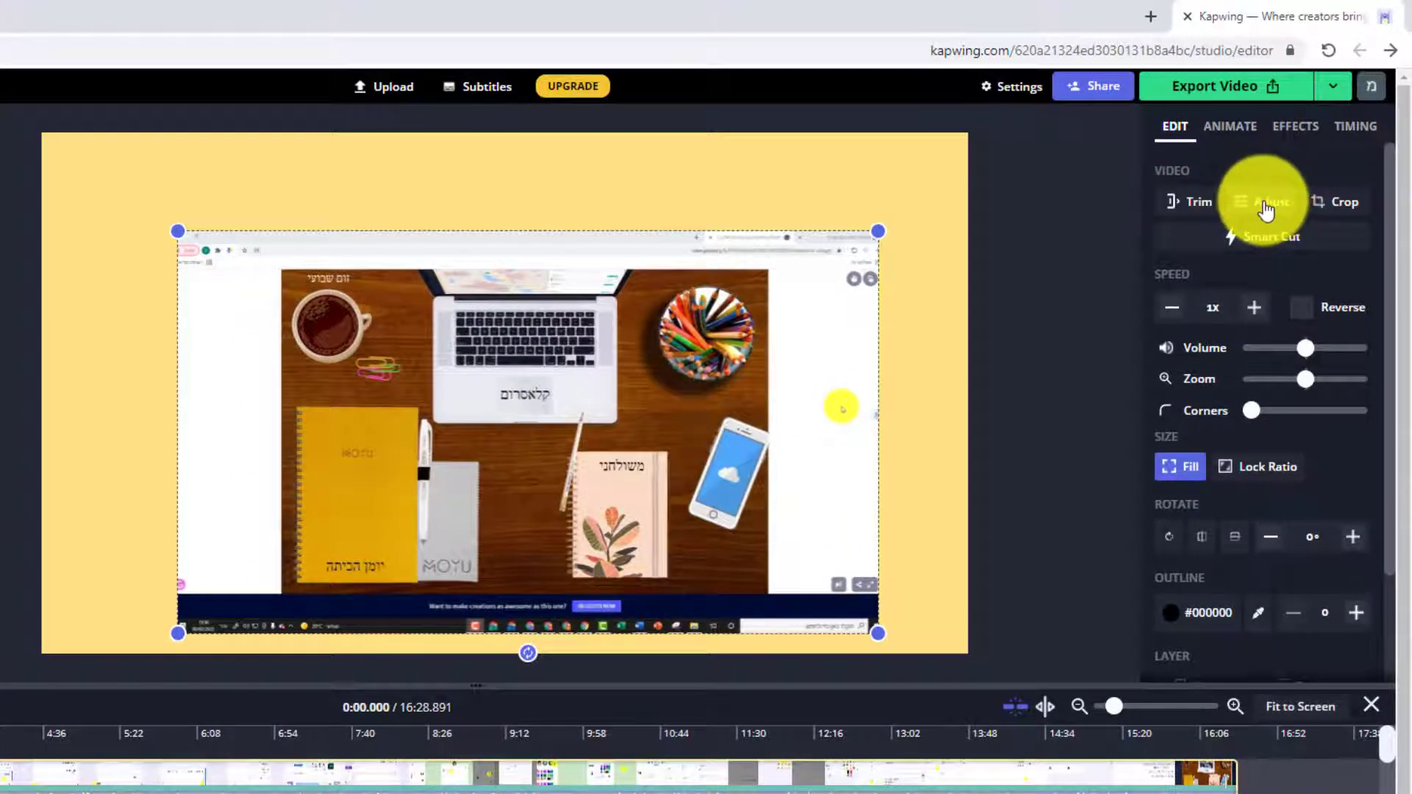
# Open the video's look adjustments, pause the preview, and try a lower opacity before restoring it to 100
pyautogui.click(1268, 200)
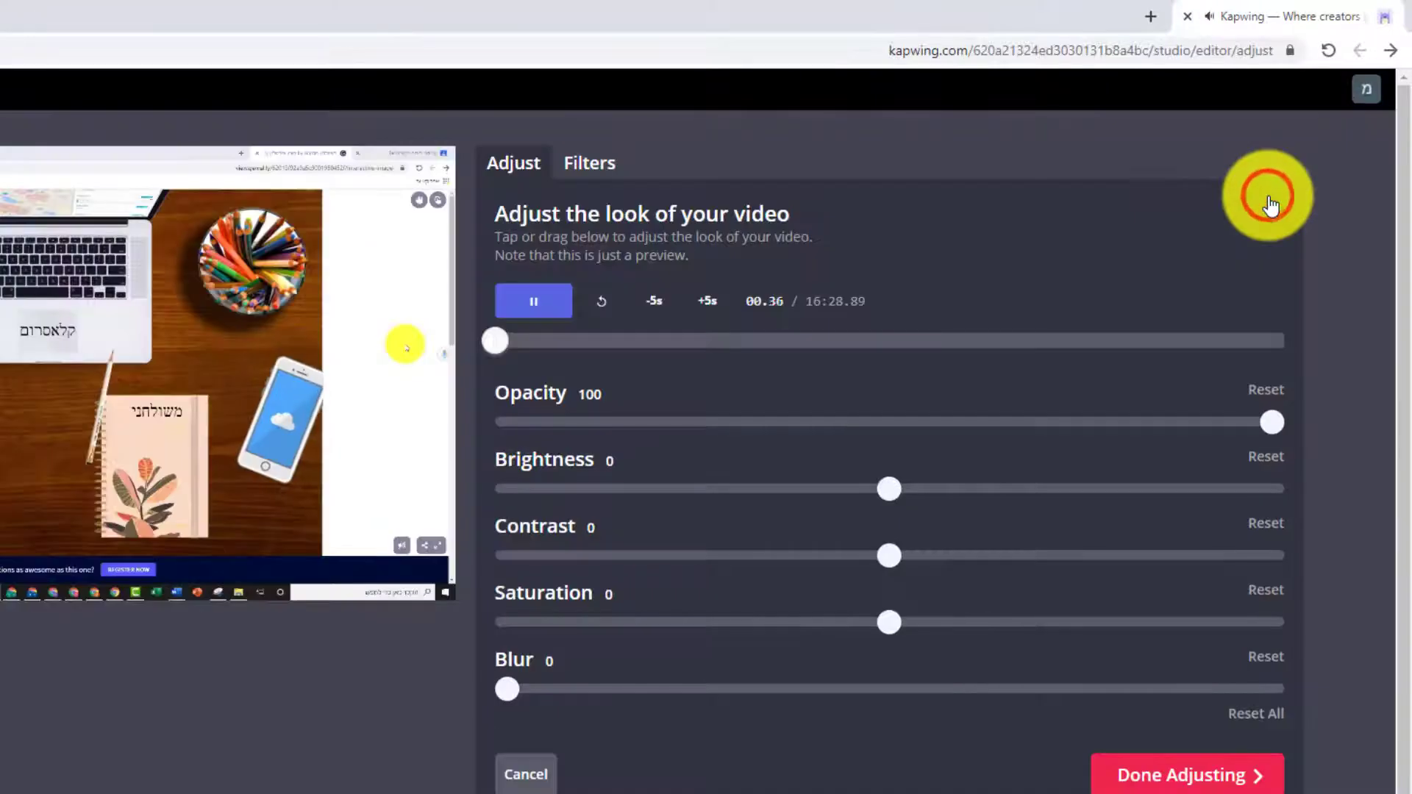
pyautogui.click(535, 312)
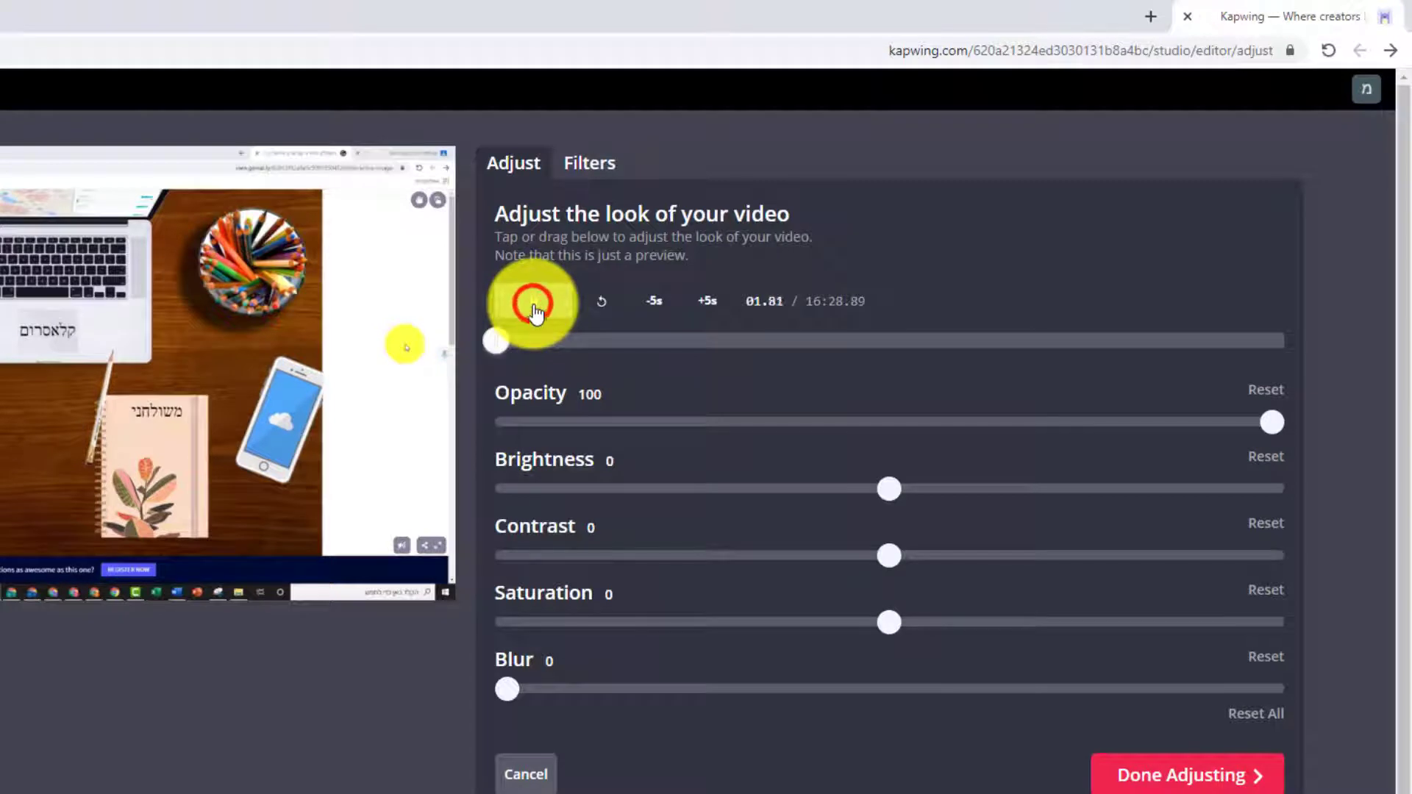
pyautogui.click(535, 313)
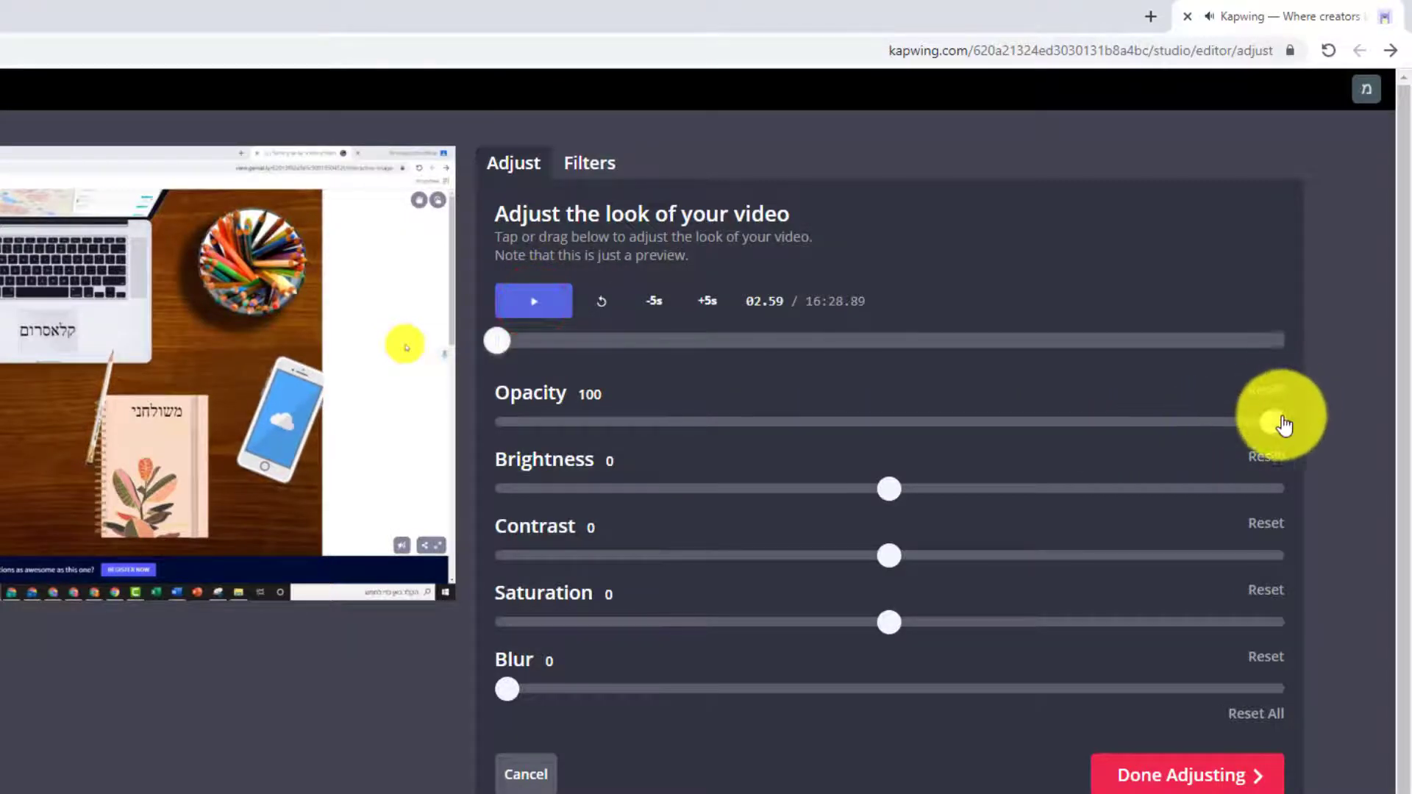
pyautogui.moveTo(1280, 426); pyautogui.dragTo(697, 476)
pyautogui.moveTo(823, 482); pyautogui.dragTo(1361, 409)
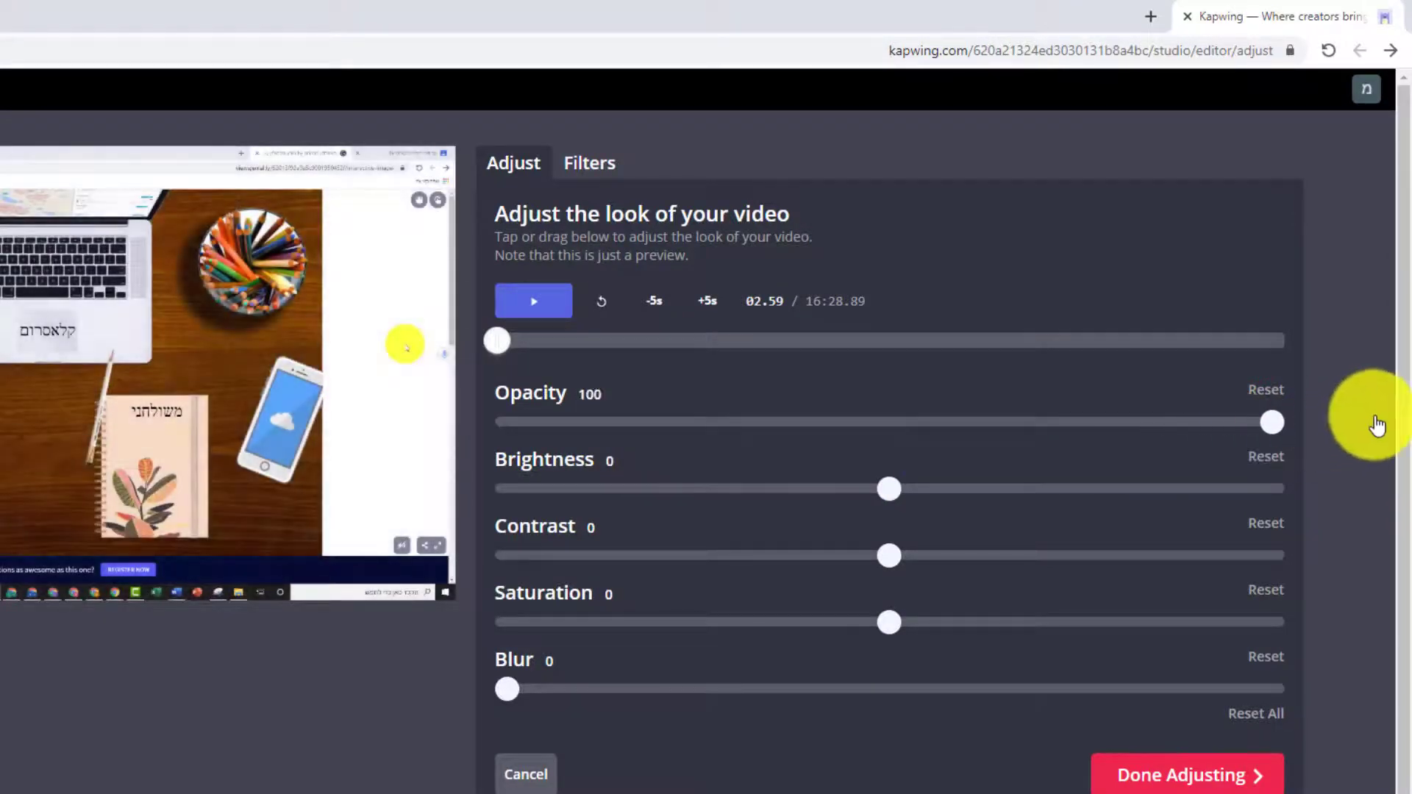
# Set the video's brightness to 3, contrast to 11 and saturation to -42, keep blur at 0, and apply the adjustments
pyautogui.moveTo(890, 497)
pyautogui.mouseDown()
pyautogui.moveTo(1172, 482)
pyautogui.moveTo(844, 520)
pyautogui.moveTo(944, 518)
pyautogui.moveTo(897, 500)
pyautogui.mouseUp()
pyautogui.click(880, 551)
pyautogui.moveTo(897, 560); pyautogui.dragTo(933, 586)
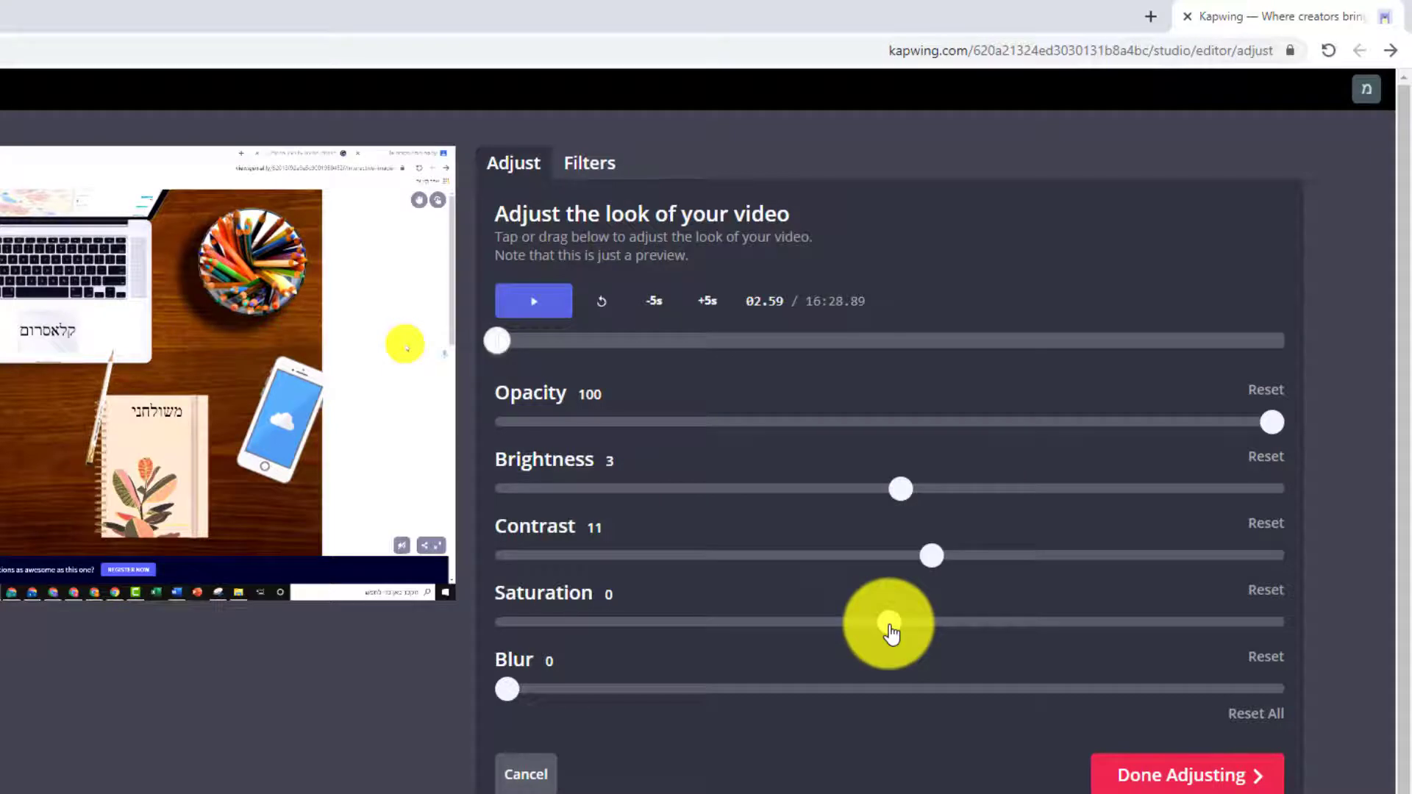
pyautogui.moveTo(891, 633); pyautogui.dragTo(729, 648)
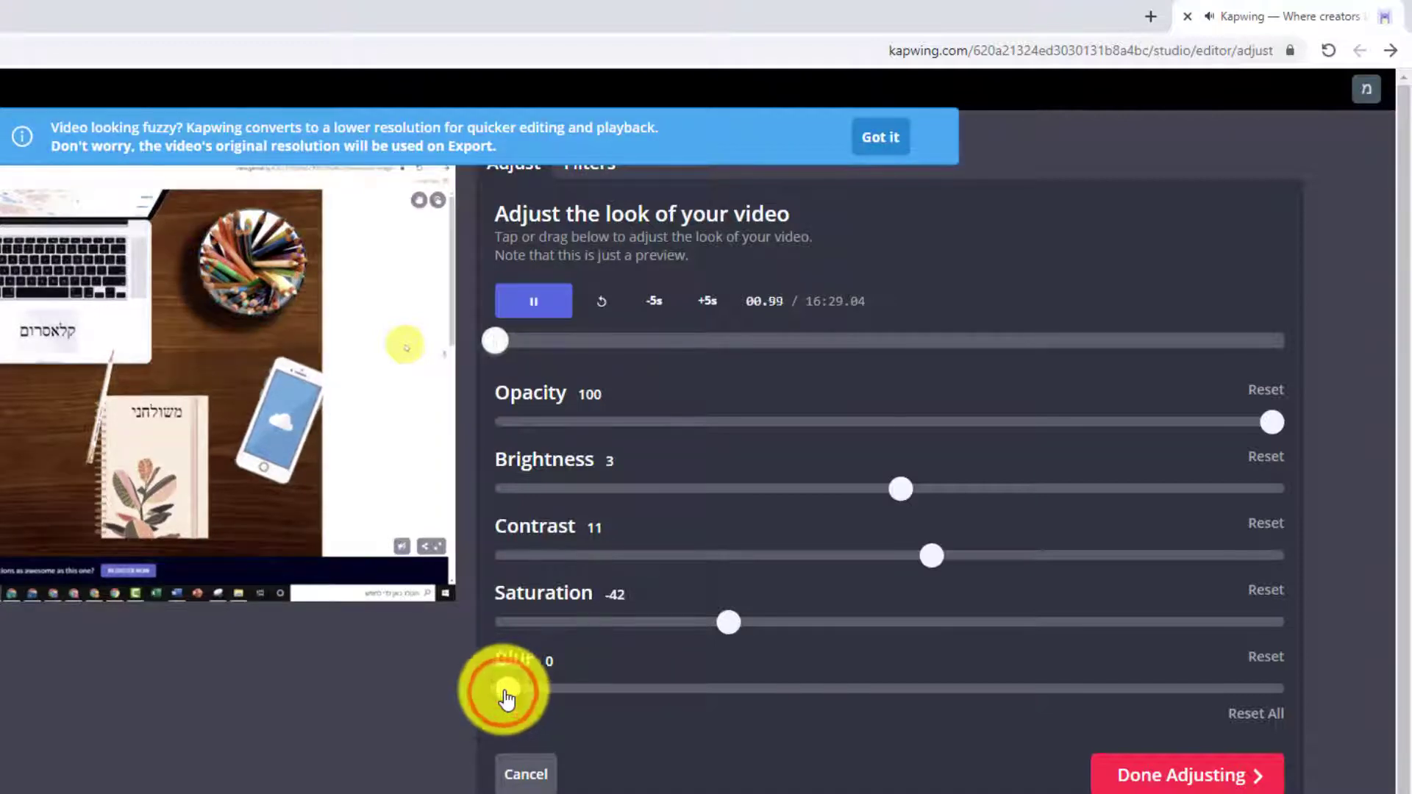
pyautogui.click(534, 301)
pyautogui.moveTo(514, 689)
pyautogui.mouseDown()
pyautogui.moveTo(892, 684)
pyautogui.moveTo(495, 695)
pyautogui.mouseUp()
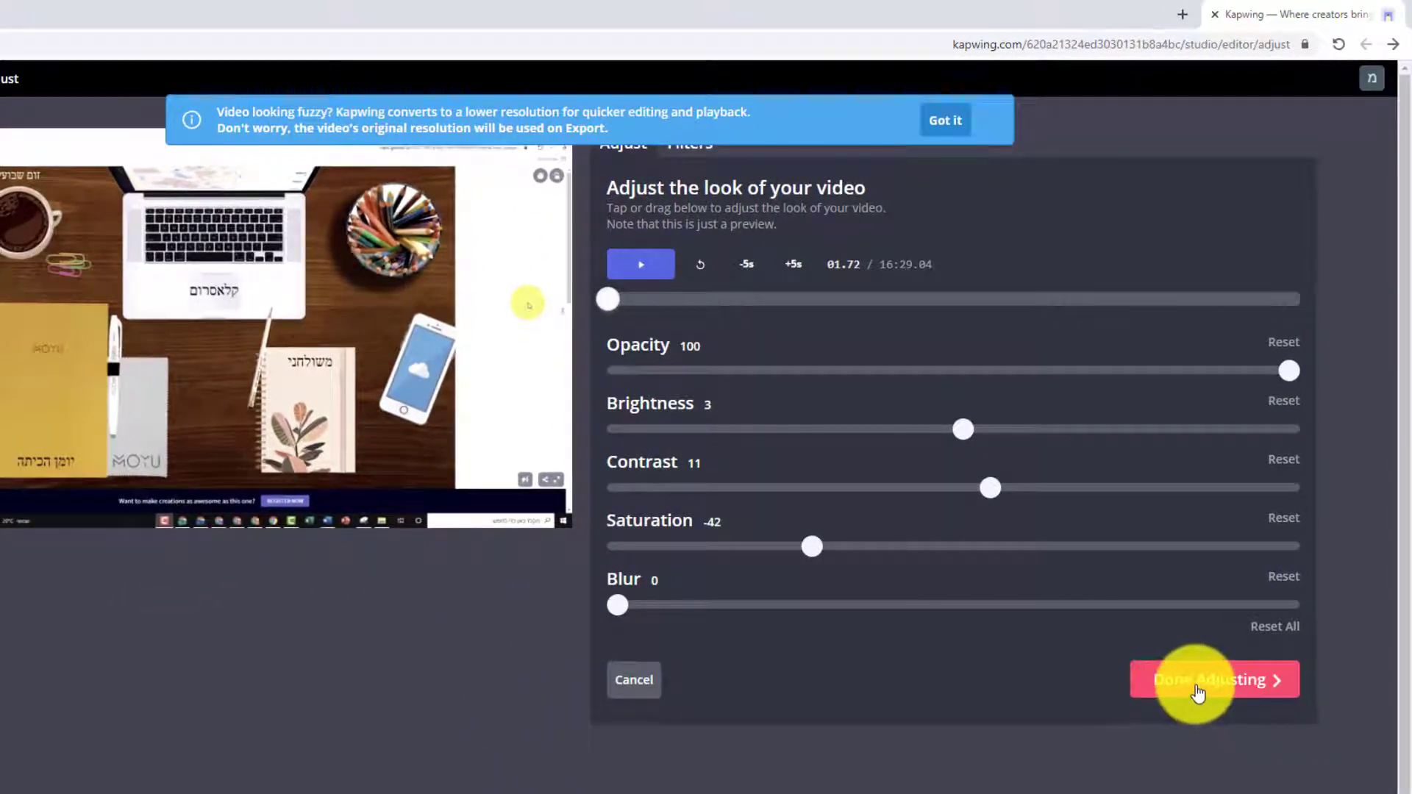
pyautogui.click(1197, 691)
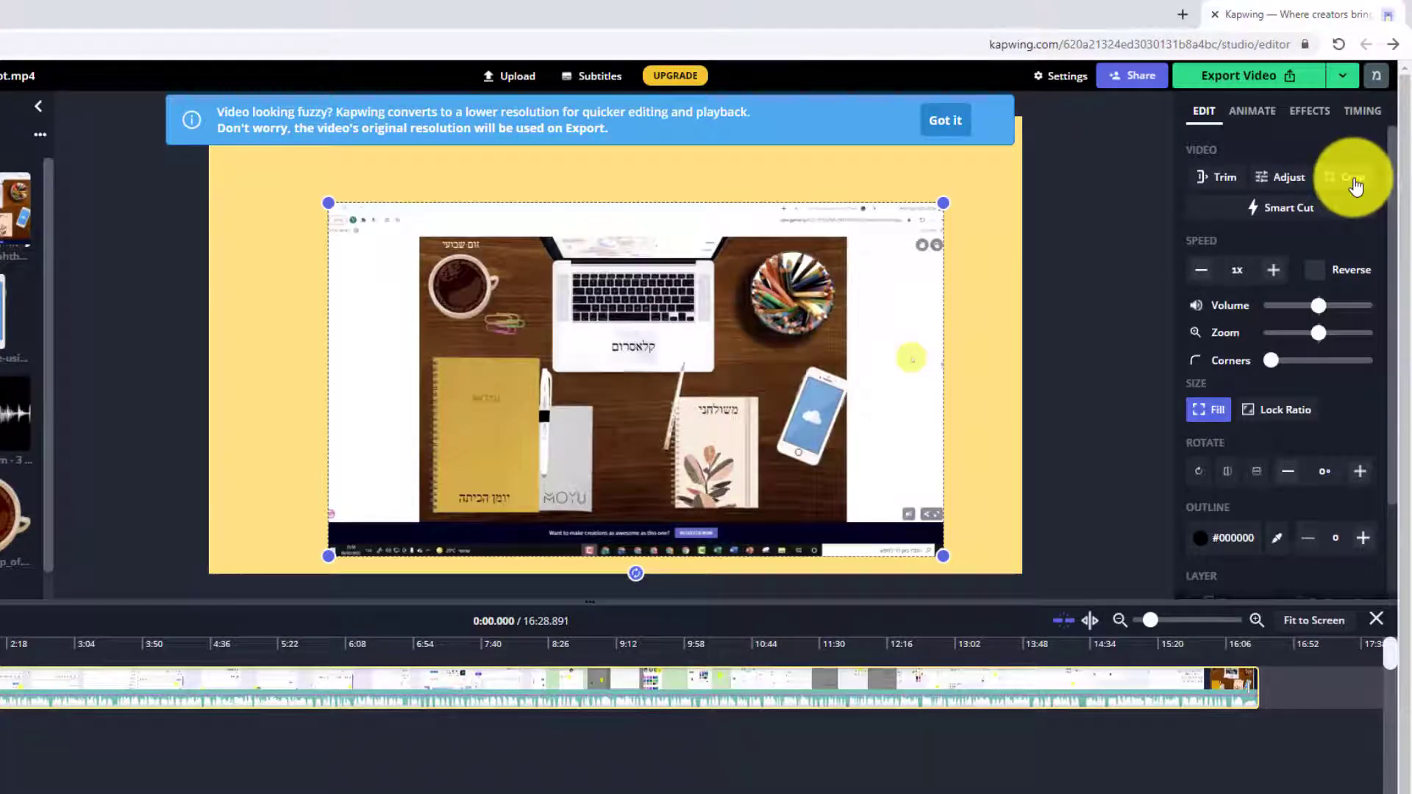
# Try to crop the video without an aspect constraint to the desk picture, excluding the white side margins, browser bar and taskbar
pyautogui.click(1353, 178)
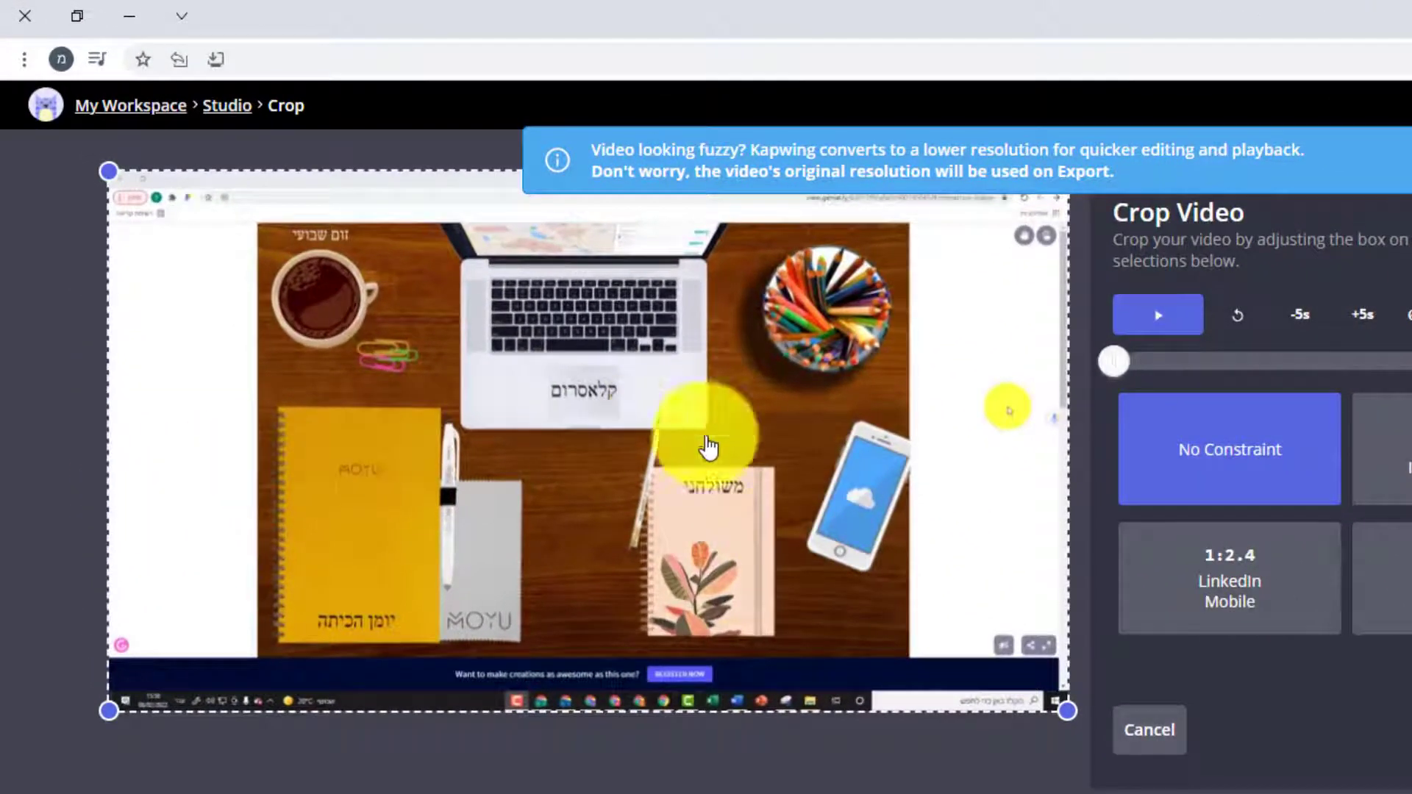
pyautogui.moveTo(1066, 709); pyautogui.dragTo(912, 722)
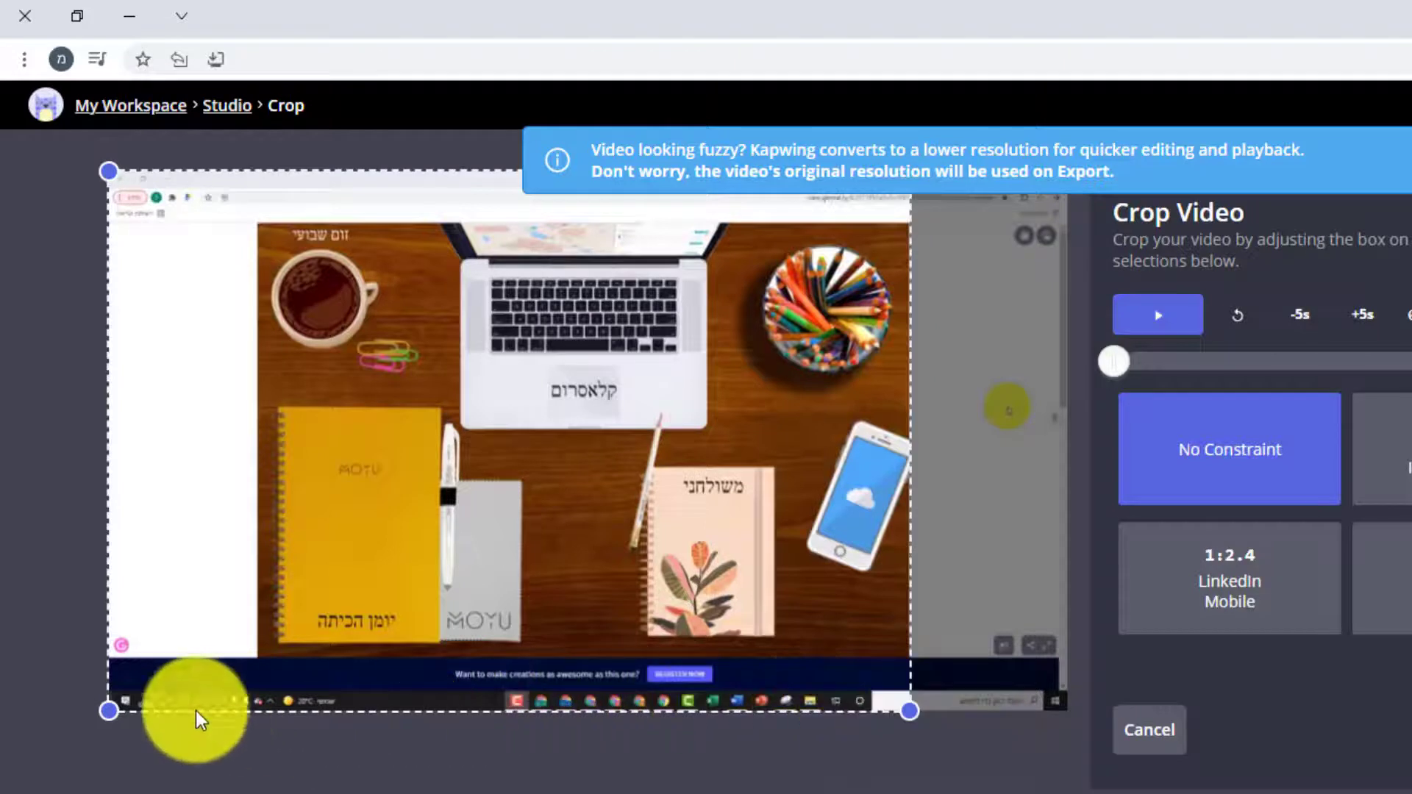
pyautogui.moveTo(107, 709); pyautogui.dragTo(250, 659)
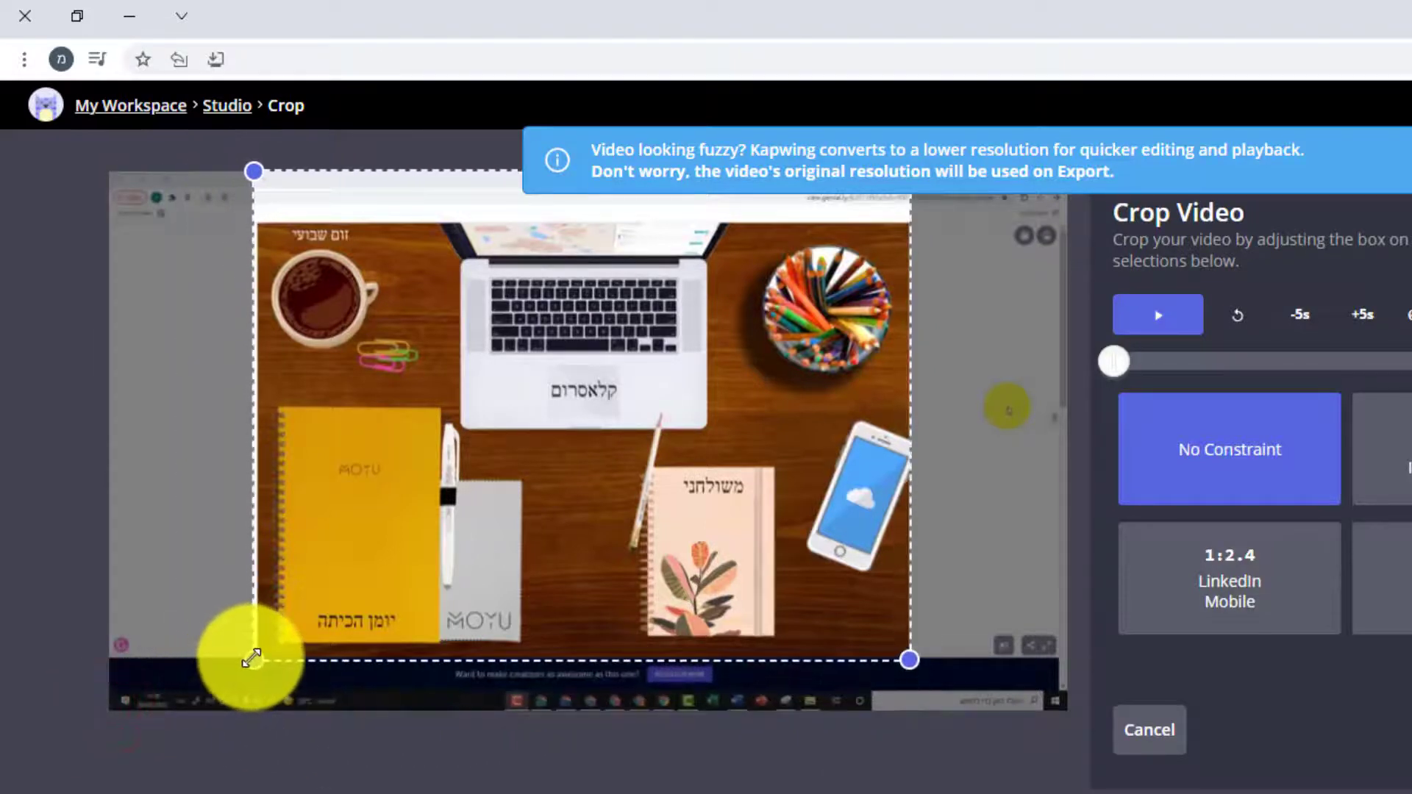
pyautogui.moveTo(246, 168); pyautogui.dragTo(252, 217)
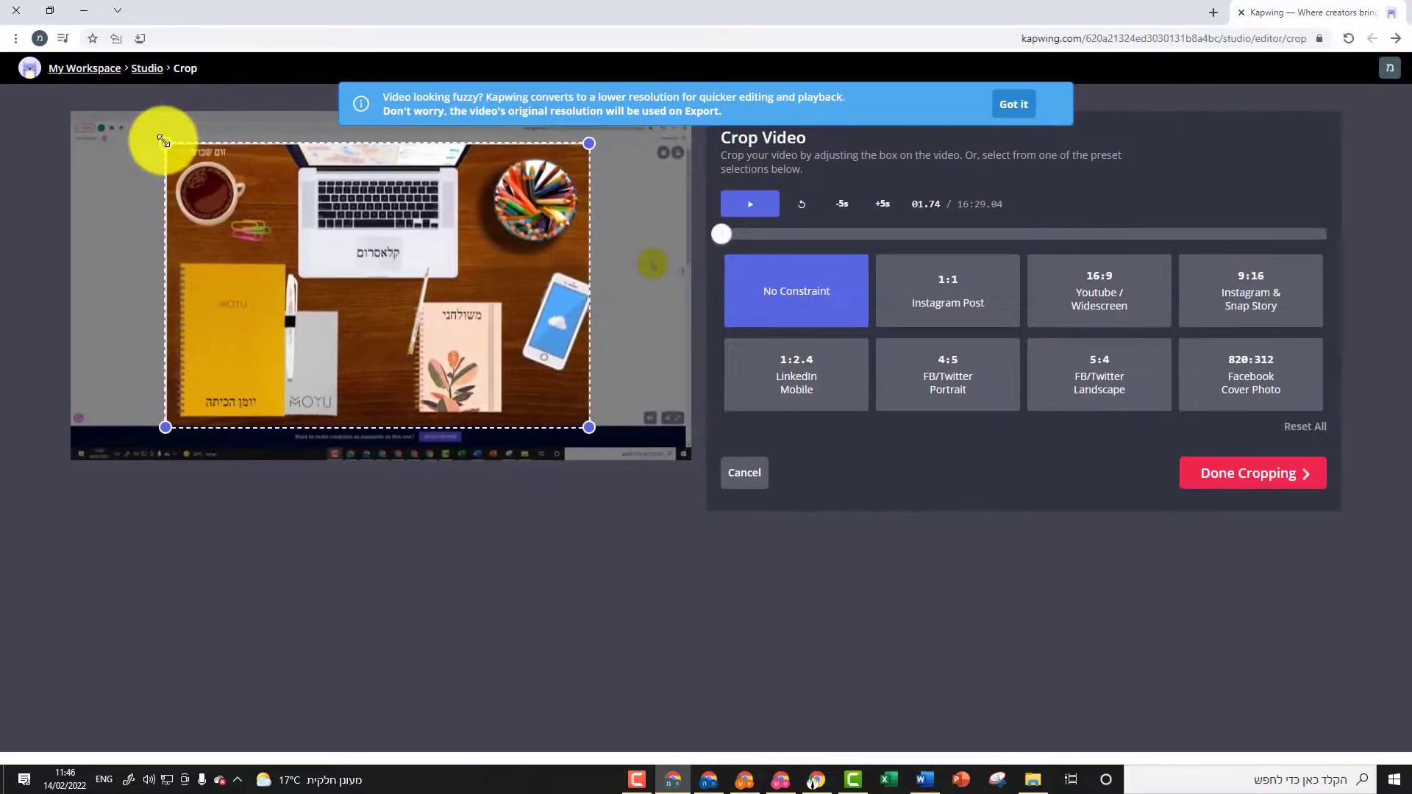
pyautogui.click(1264, 482)
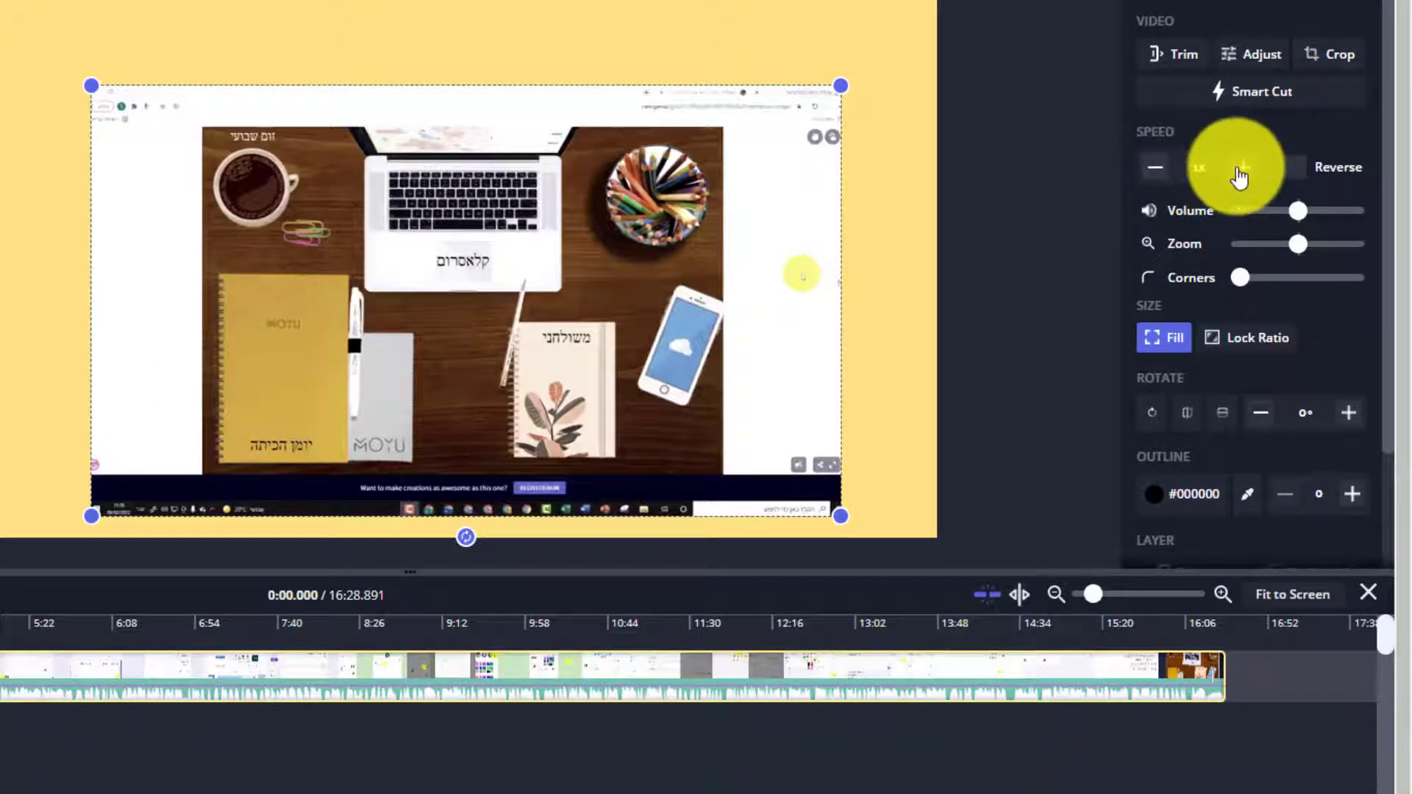
# Set the video's playback speed to 0.5x
pyautogui.click(1158, 171)
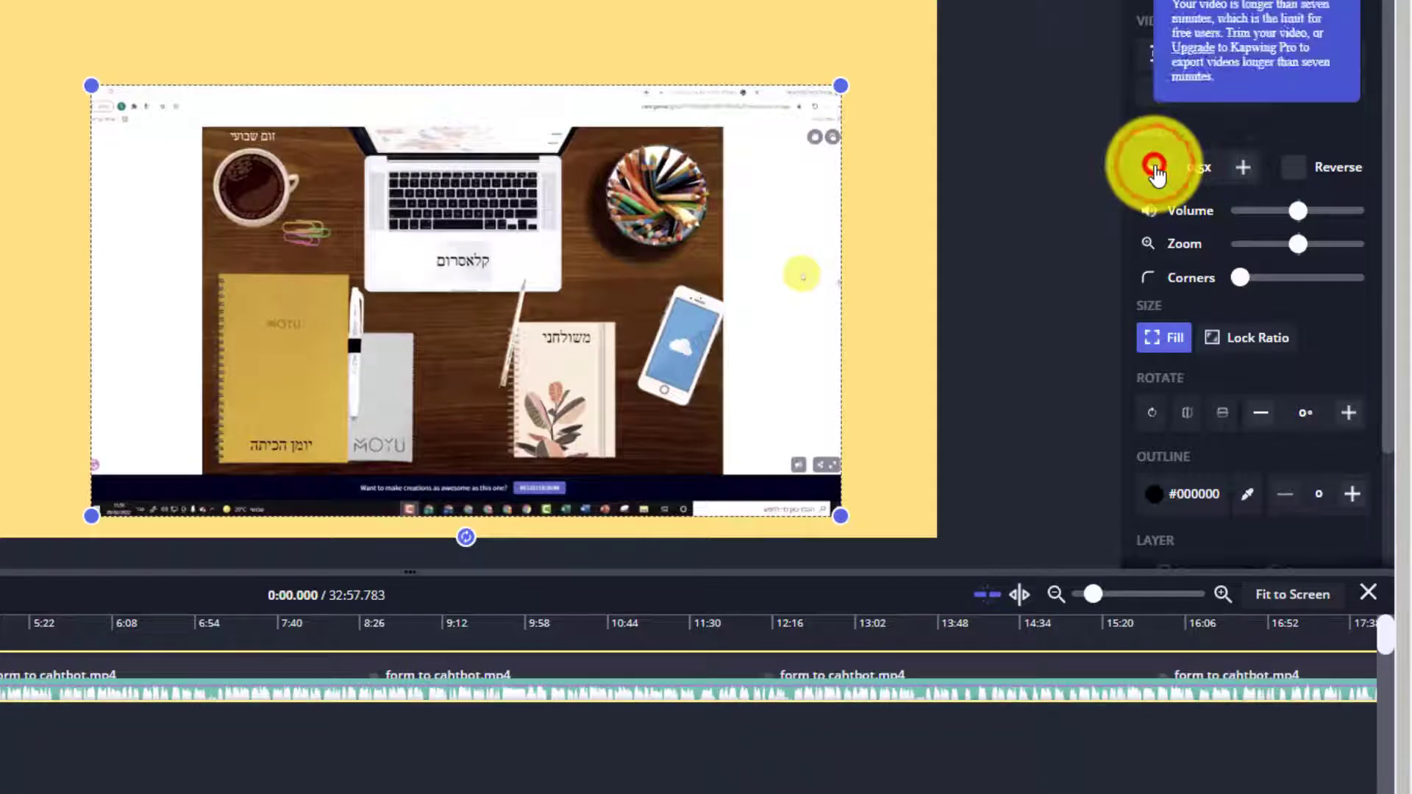
# Restore the video's playback speed to 1x and slightly reduce its zoom
pyautogui.click(1246, 173)
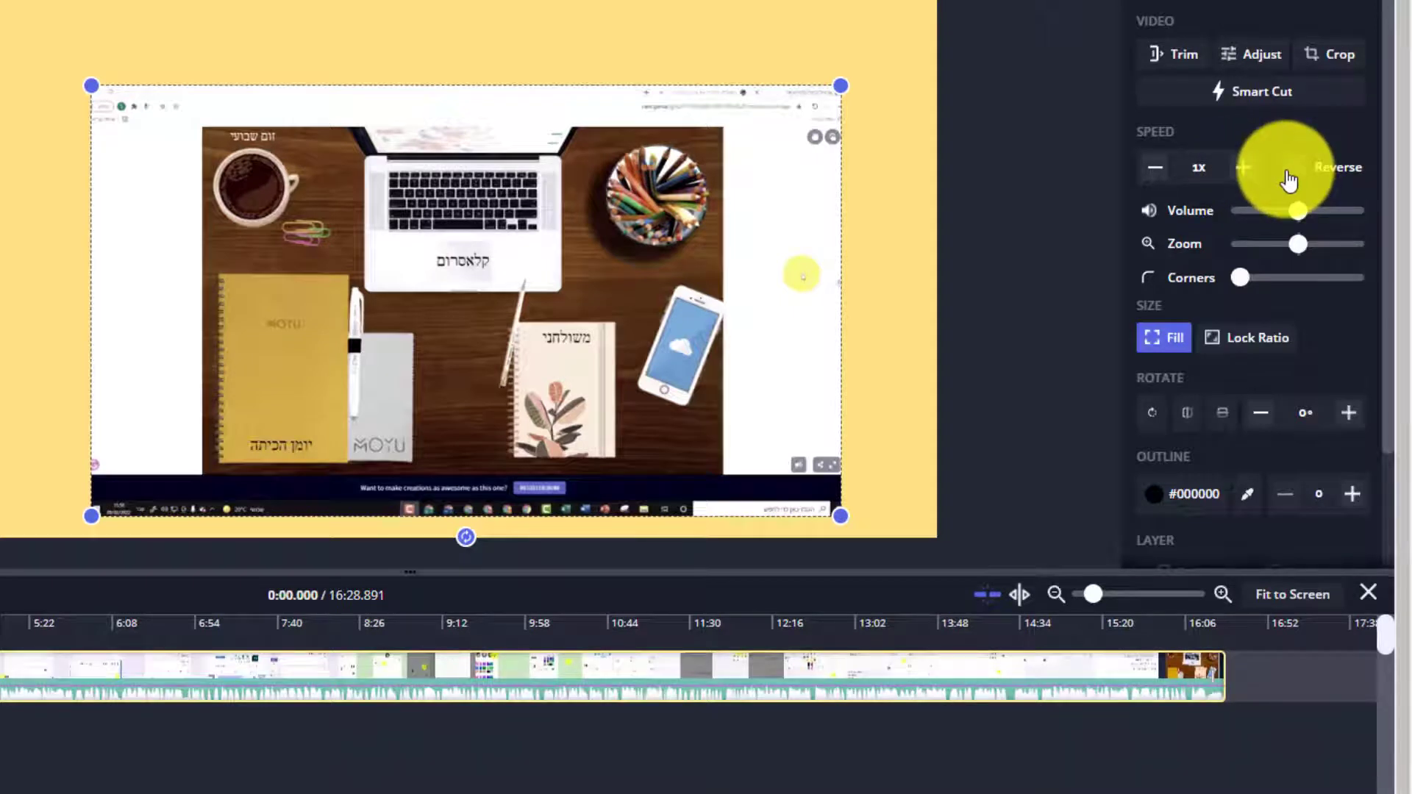
pyautogui.moveTo(1296, 213)
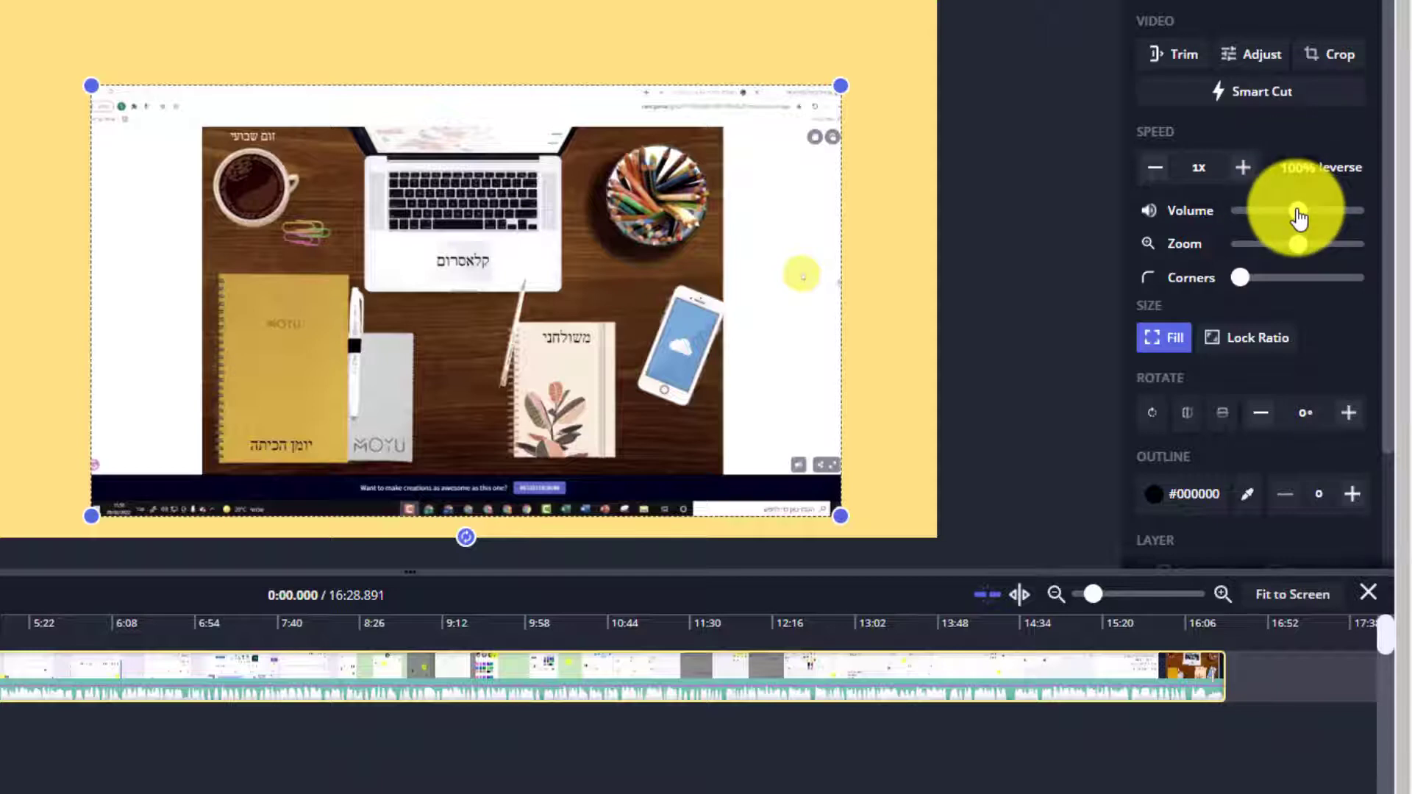
pyautogui.moveTo(1298, 244); pyautogui.dragTo(1191, 289)
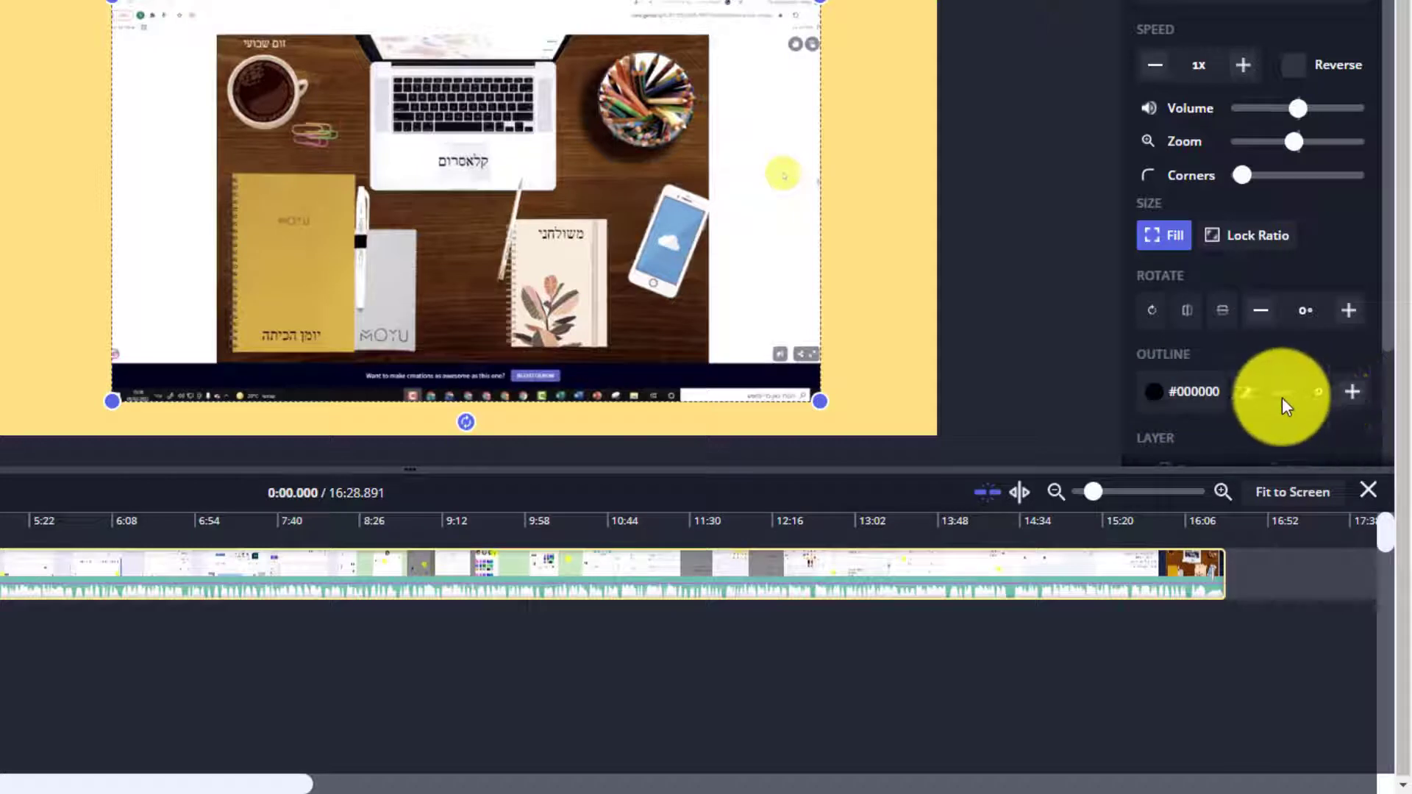
# Give the video an outline of thickness 10 in red #EF5350
pyautogui.click(1353, 391)
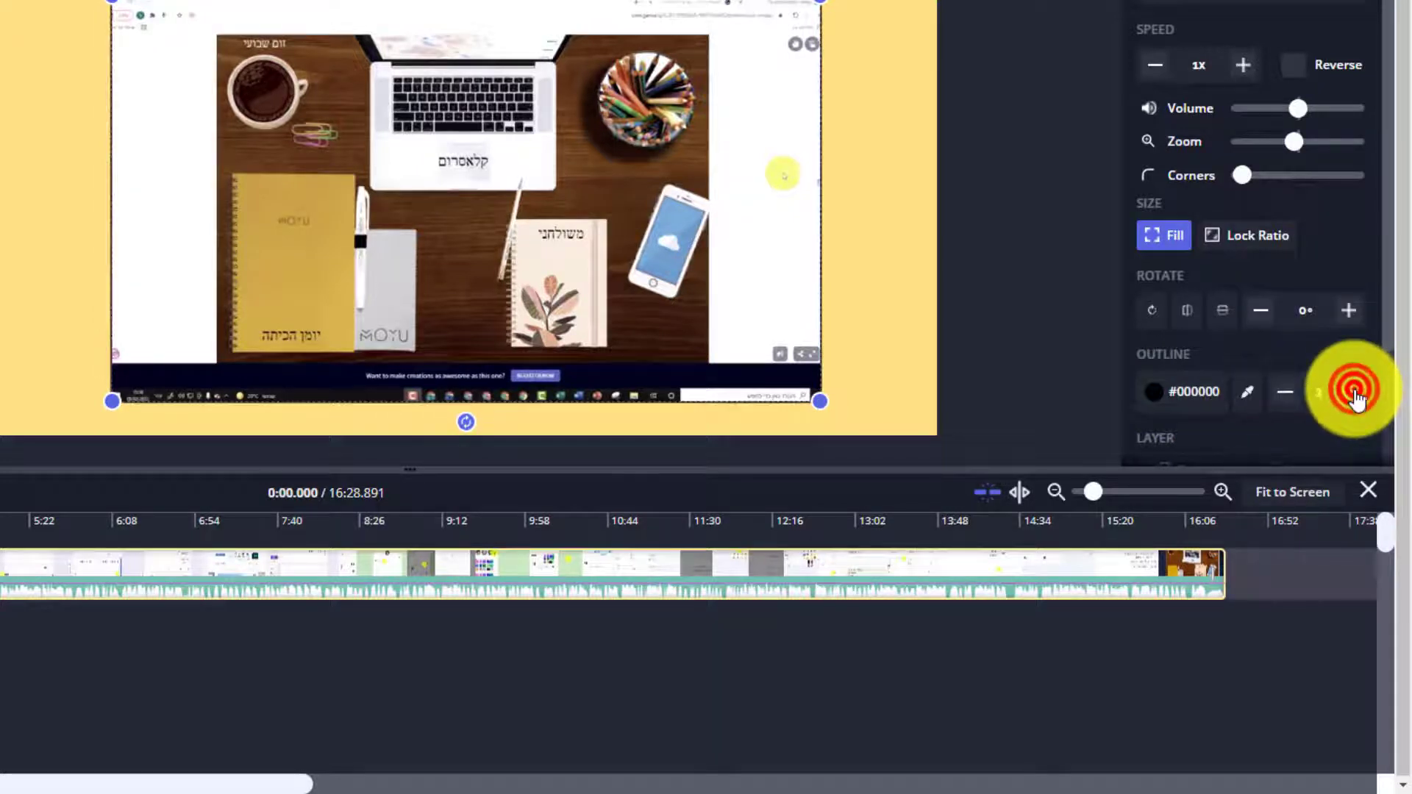
pyautogui.click(1353, 391)
pyautogui.click(1352, 391)
pyautogui.click(1352, 391)
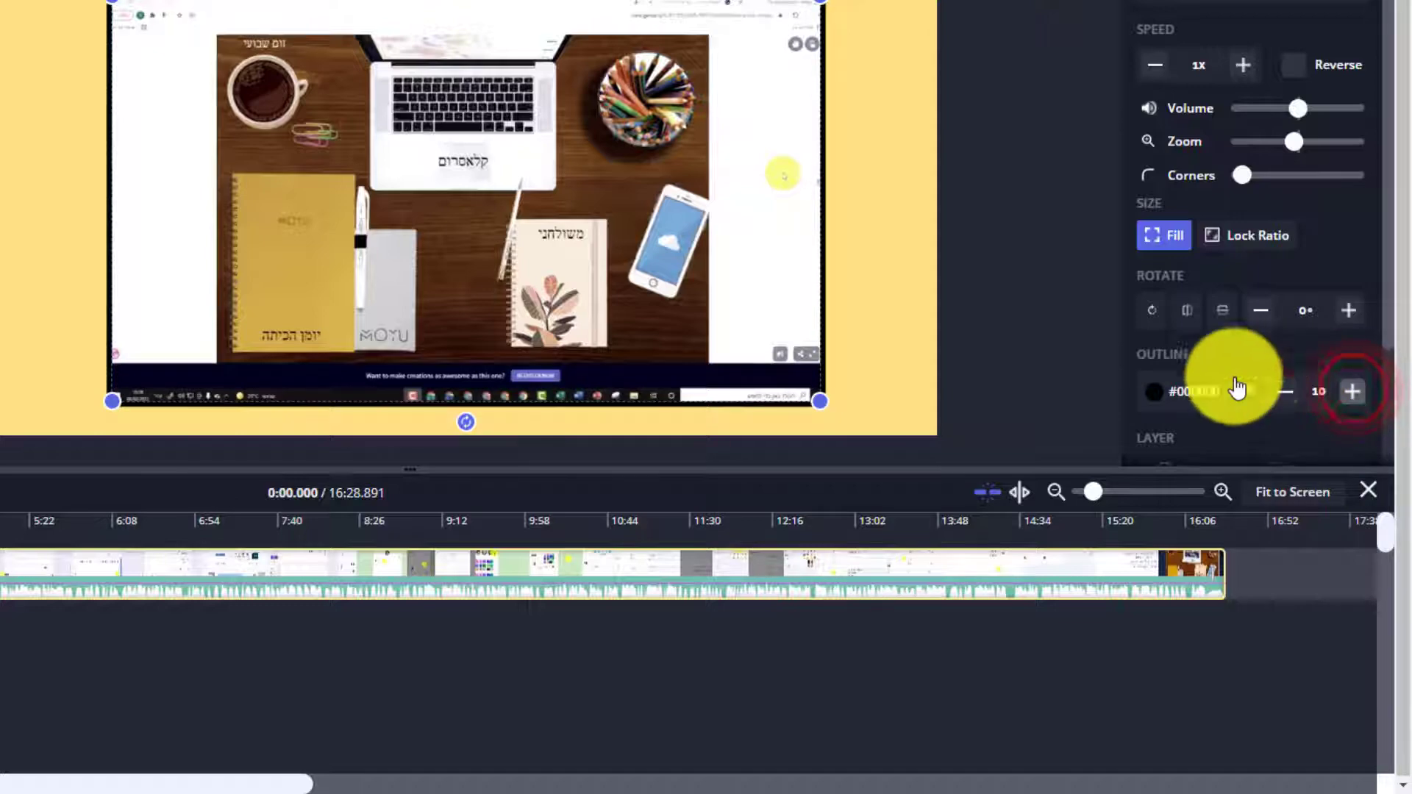
pyautogui.click(1196, 394)
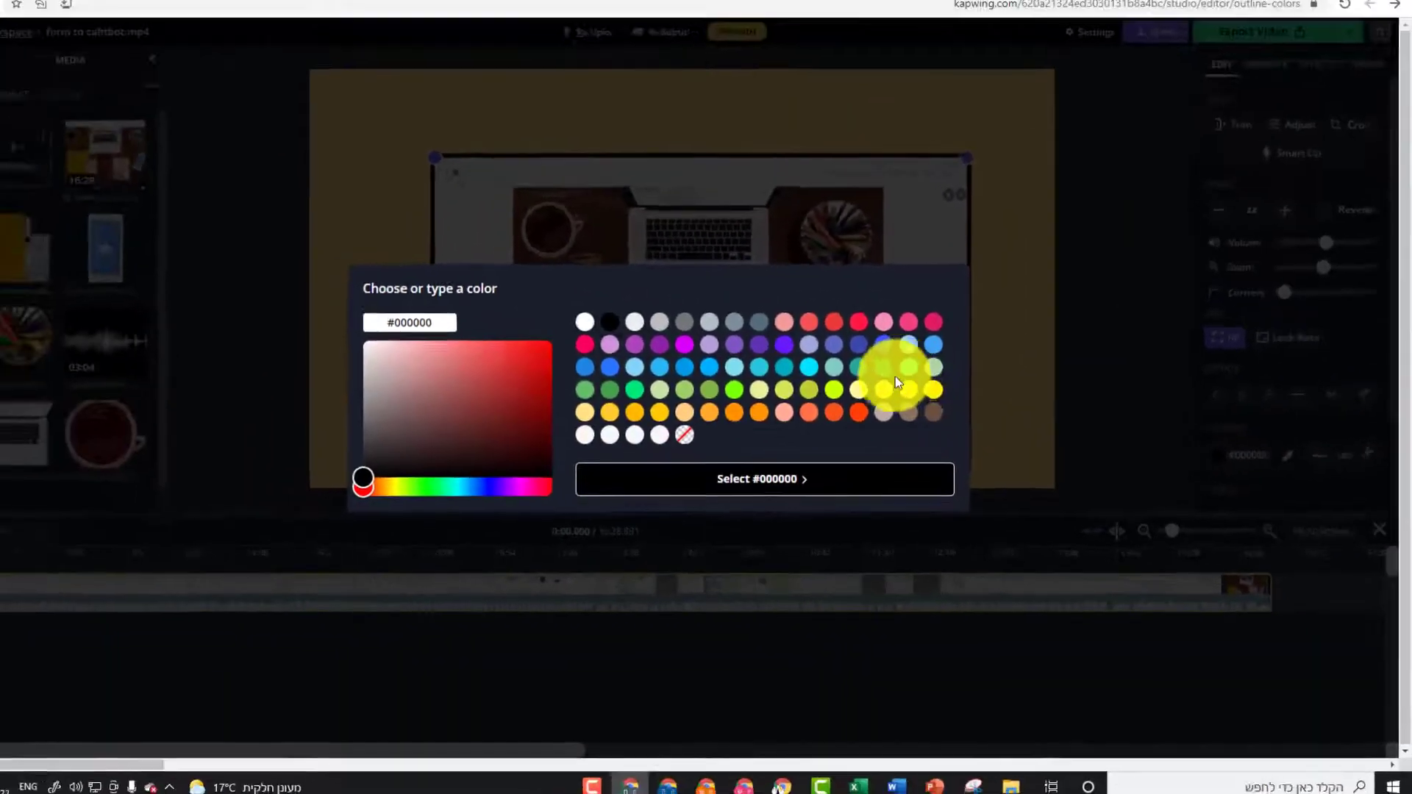
pyautogui.click(634, 227)
pyautogui.click(649, 430)
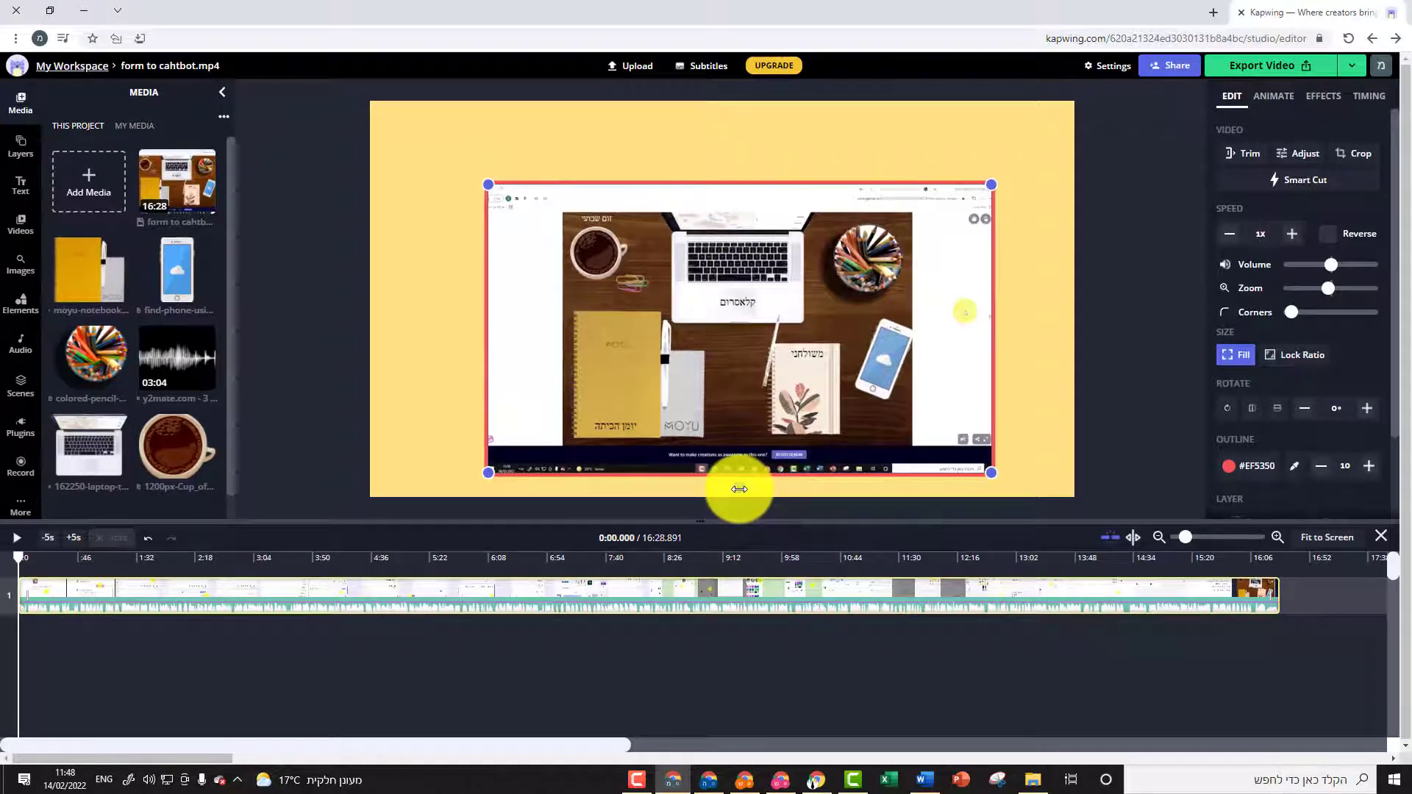
# Reposition the video toward the canvas's upper right, straighten its trial tilt, and rotate it a few degrees clockwise
pyautogui.moveTo(739, 489)
pyautogui.mouseDown()
pyautogui.moveTo(718, 483)
pyautogui.moveTo(750, 494)
pyautogui.moveTo(727, 485)
pyautogui.mouseUp()
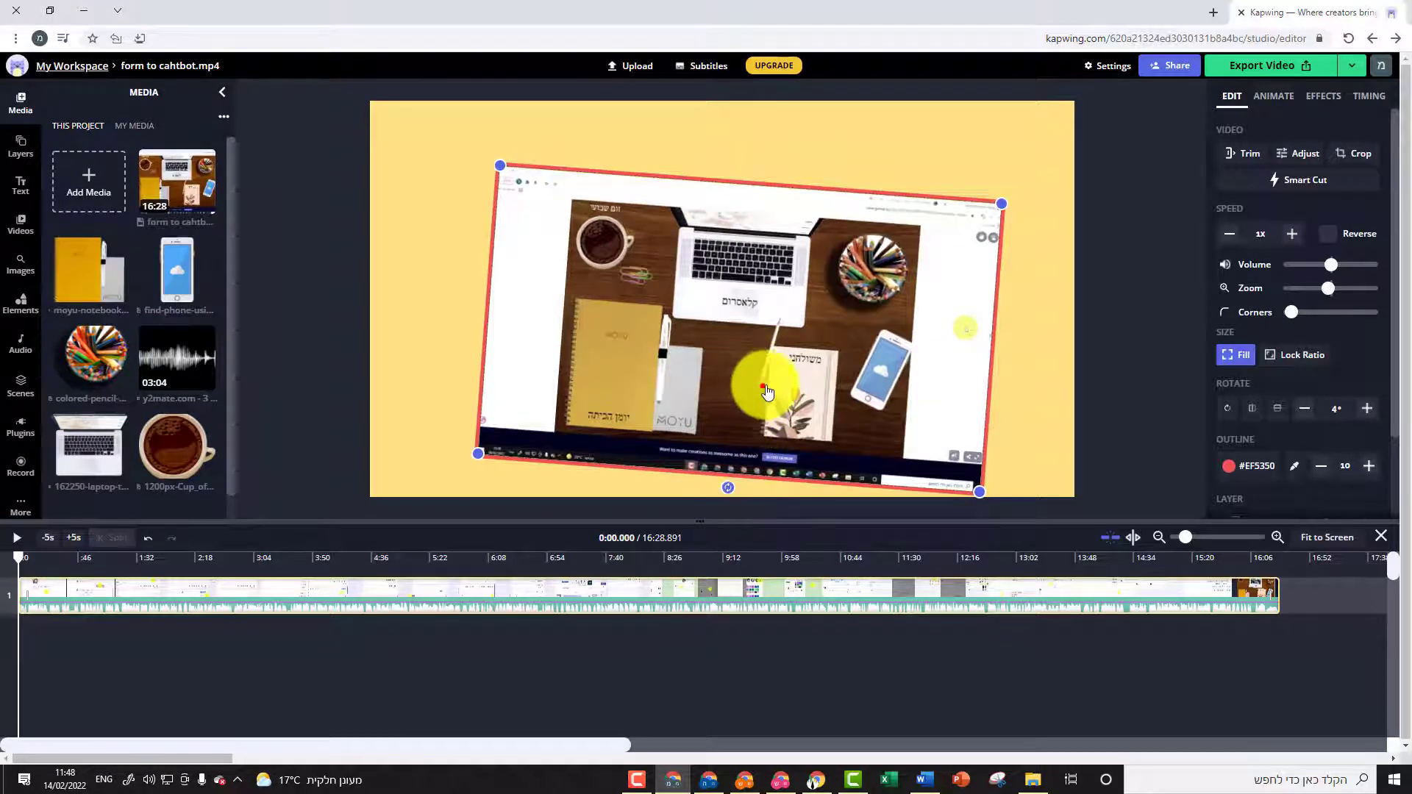
pyautogui.moveTo(765, 378); pyautogui.dragTo(827, 358)
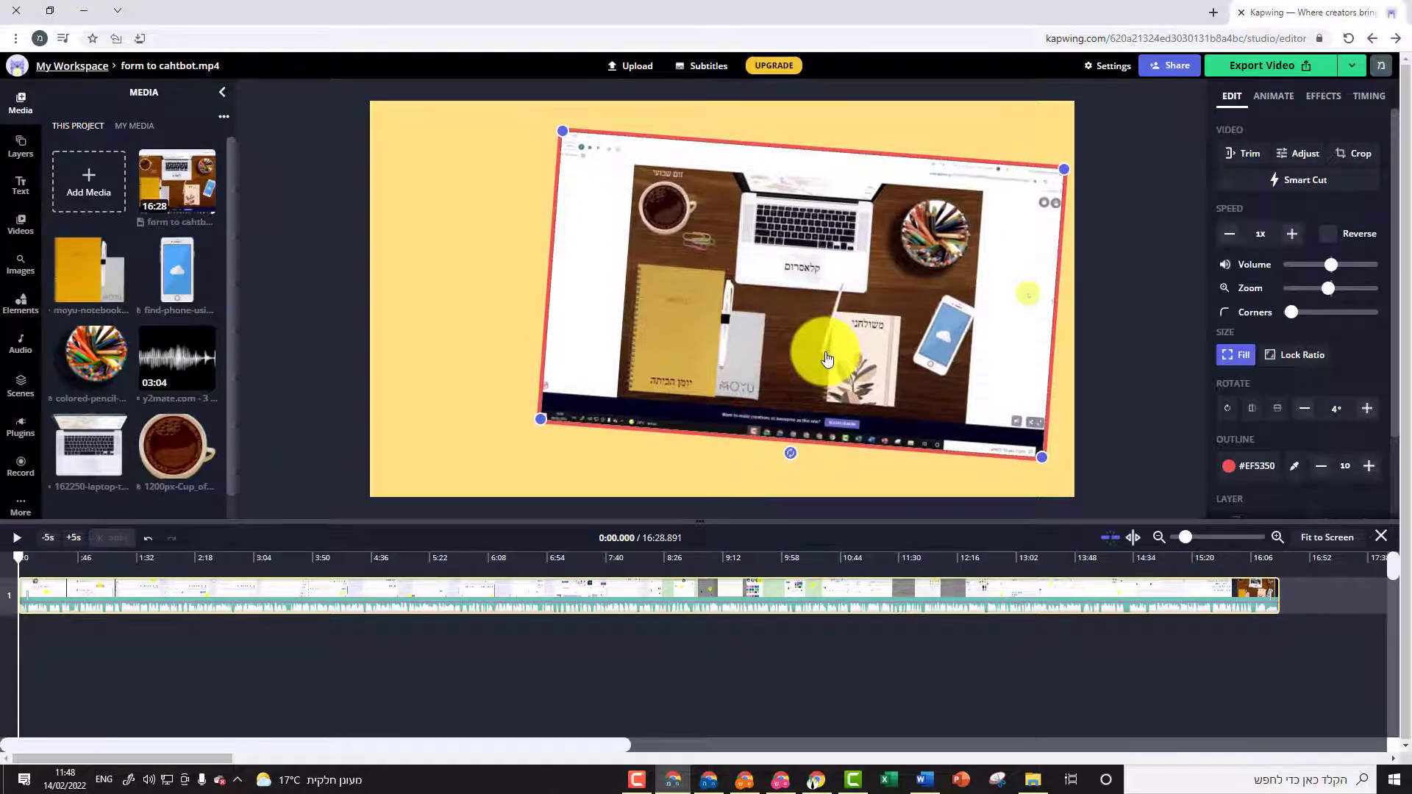
pyautogui.moveTo(790, 452); pyautogui.dragTo(796, 454)
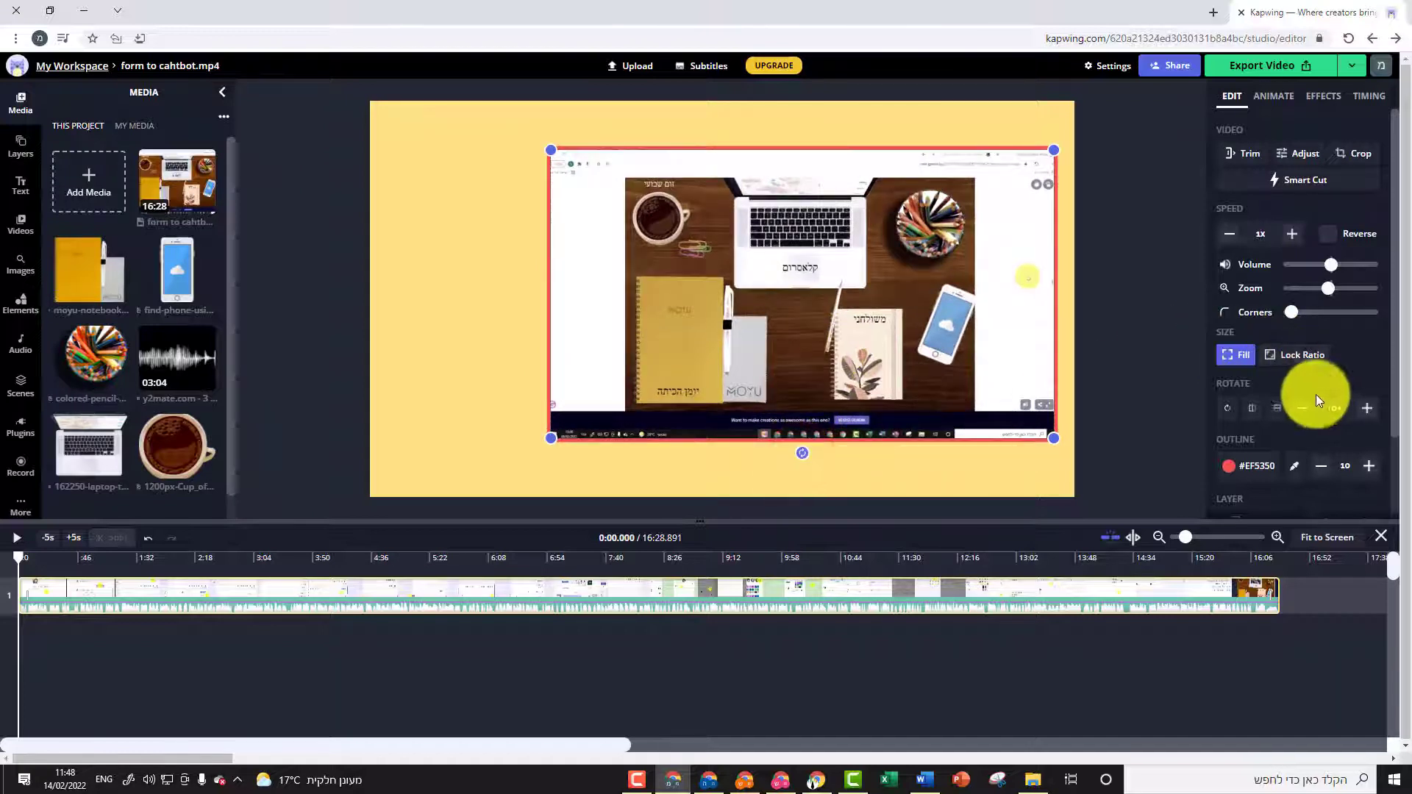
pyautogui.click(1368, 409)
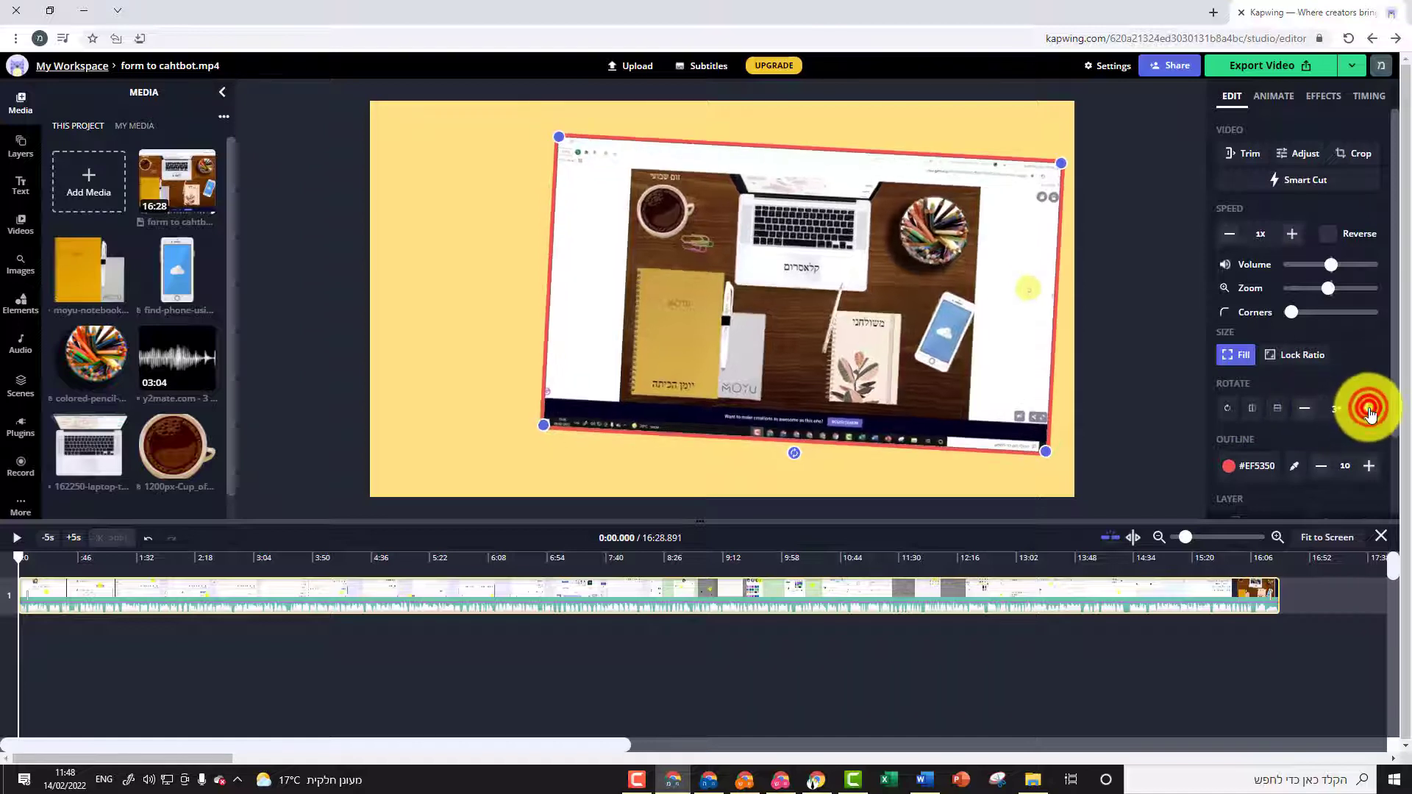
pyautogui.click(500, 432)
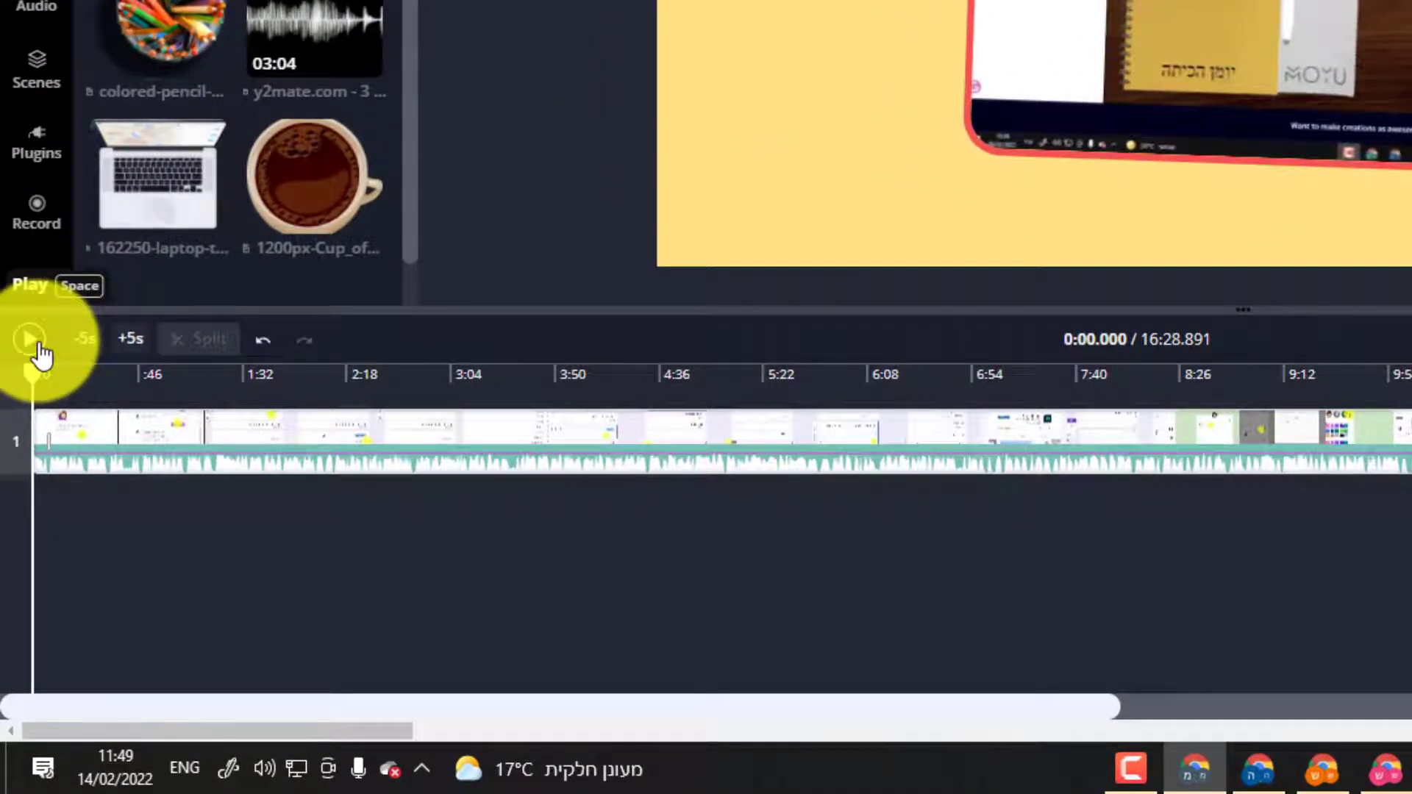
# Play the video from the start for a few seconds, pause, and split the clip at the playhead
pyautogui.click(38, 345)
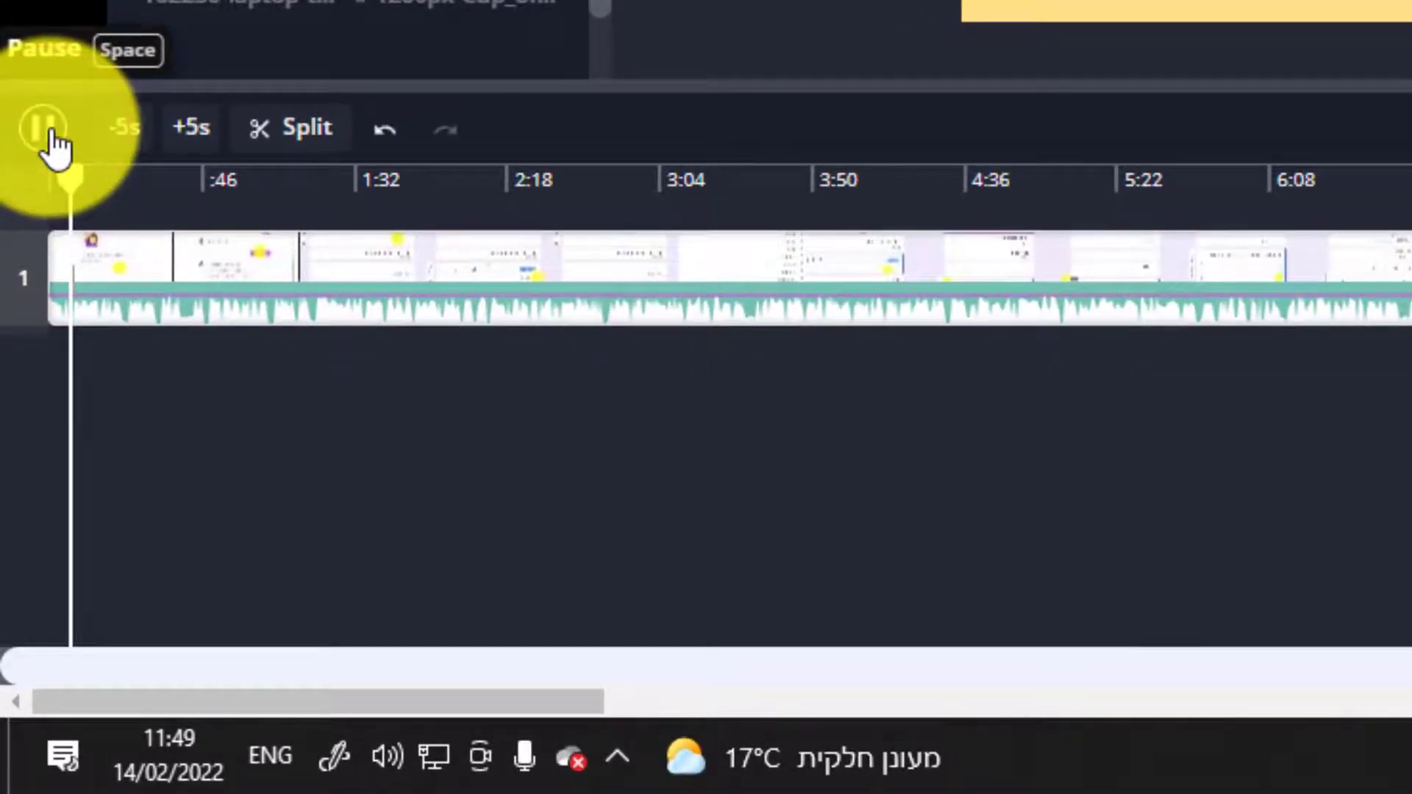
pyautogui.click(49, 129)
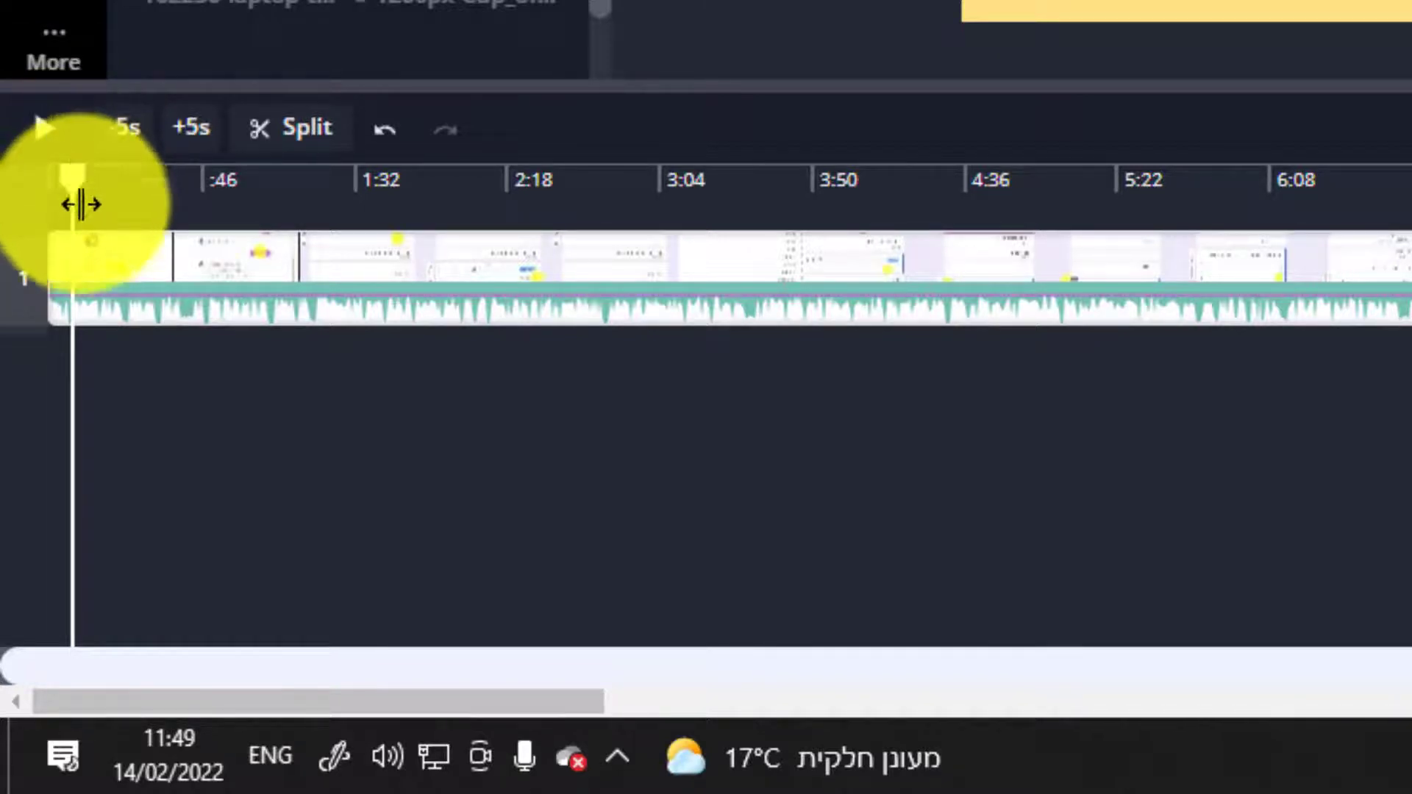
pyautogui.click(91, 297)
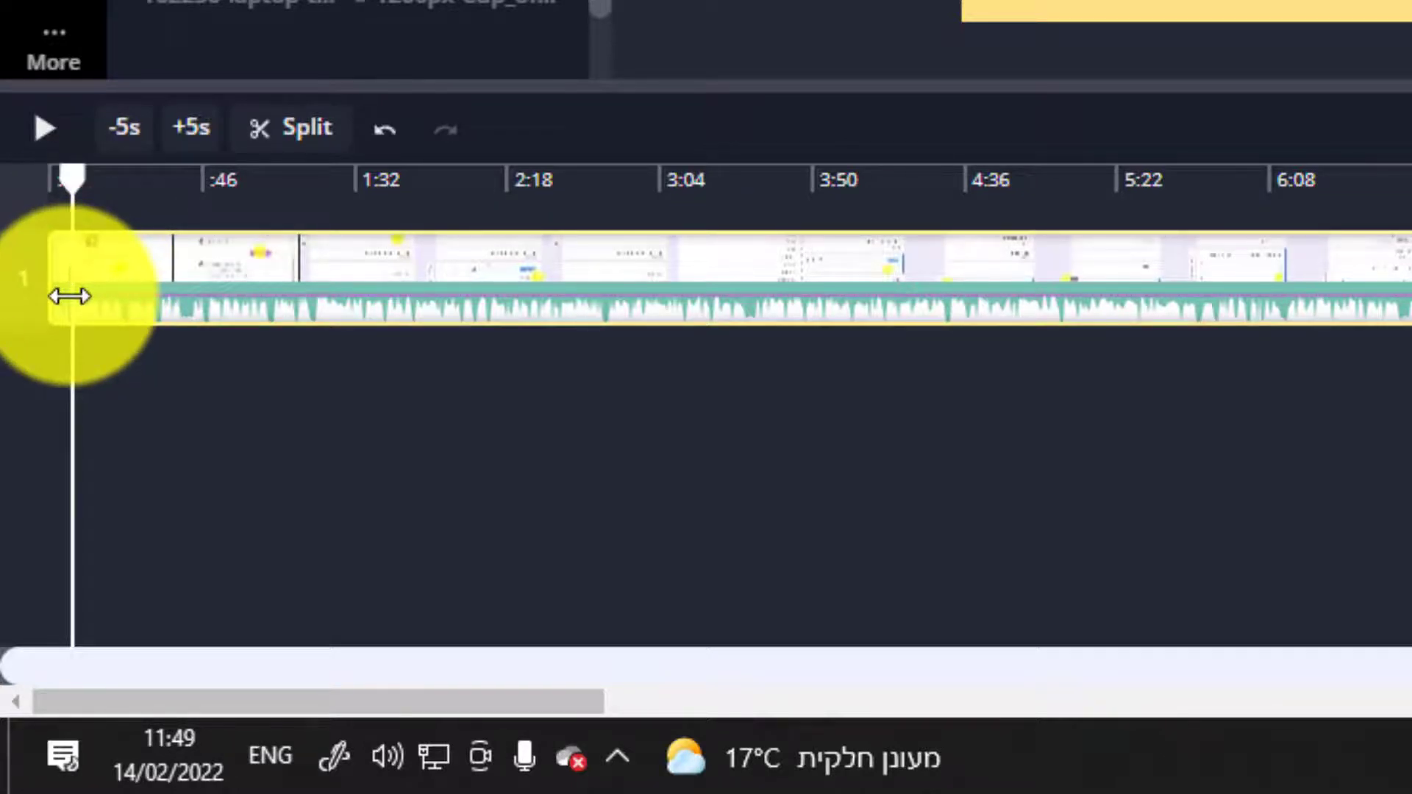
pyautogui.rightClick(69, 297)
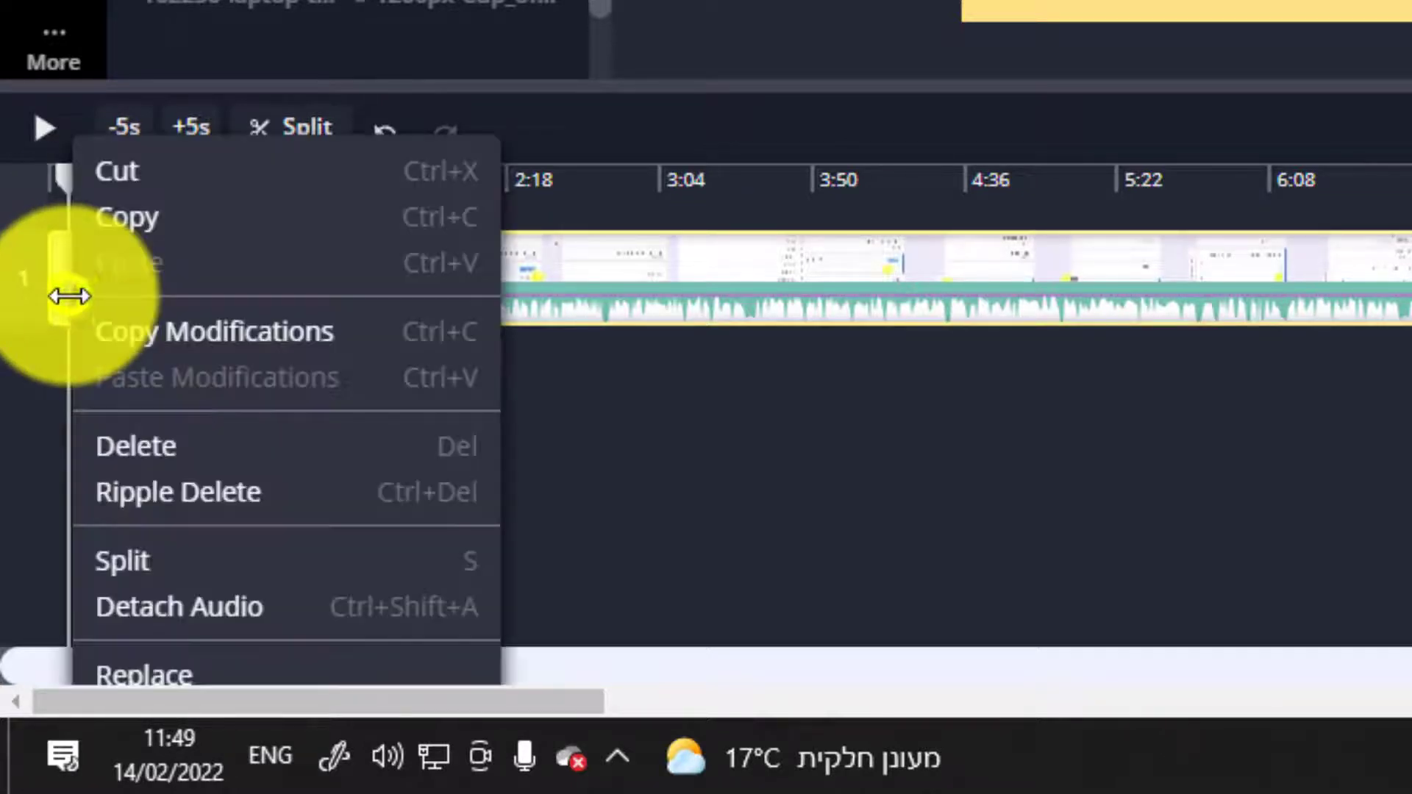
pyautogui.click(146, 578)
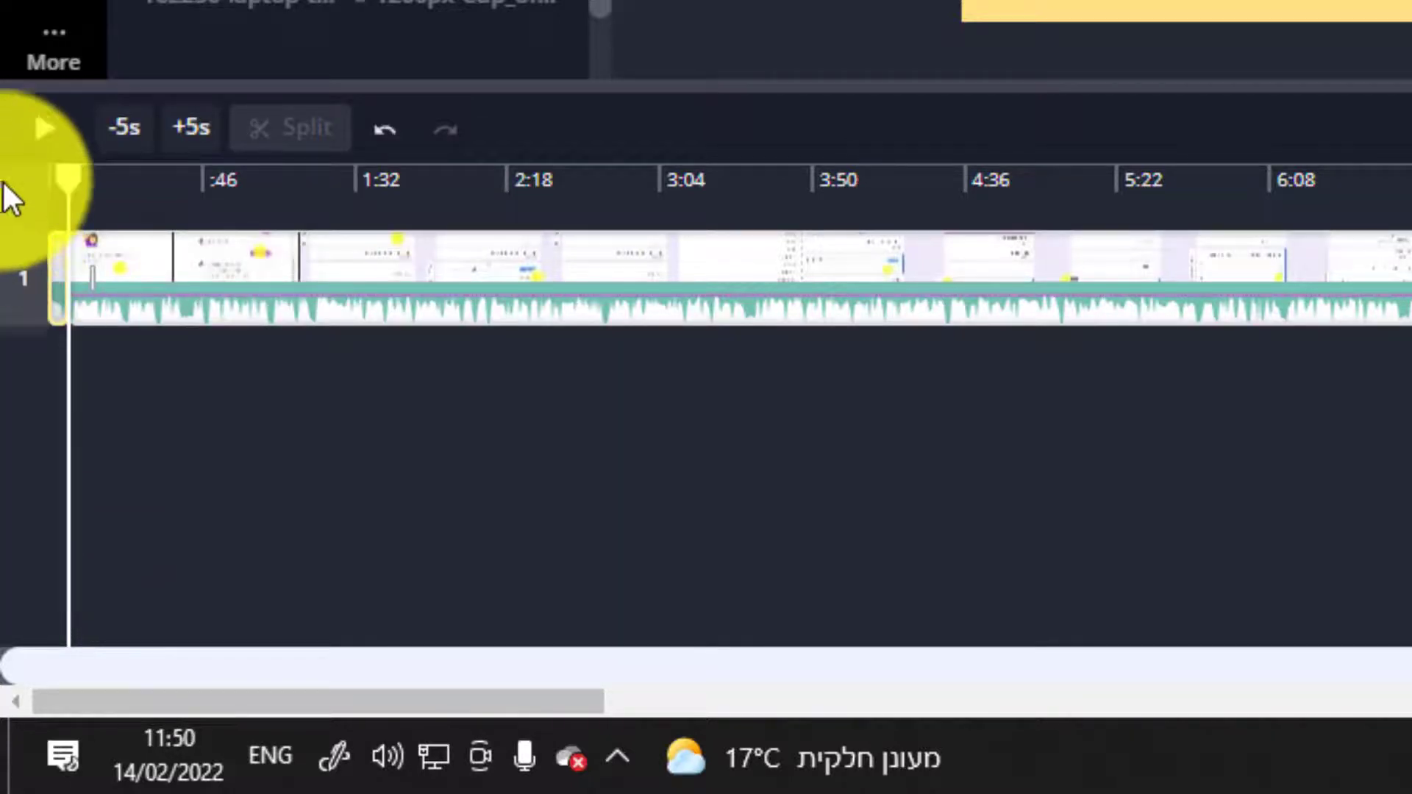
# Play a few seconds past the first cut, pause, and split the remaining long clip at the playhead
pyautogui.click(44, 129)
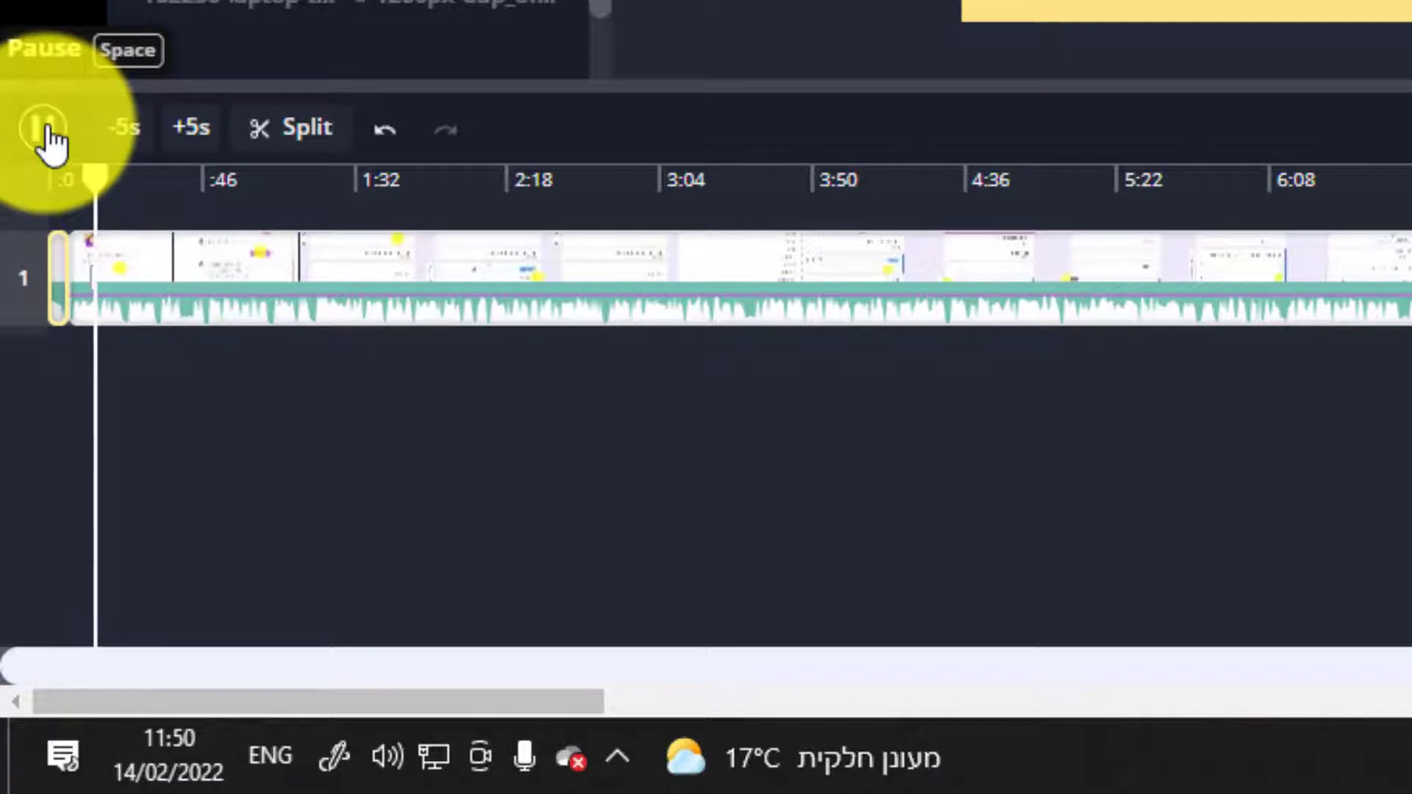
pyautogui.click(46, 131)
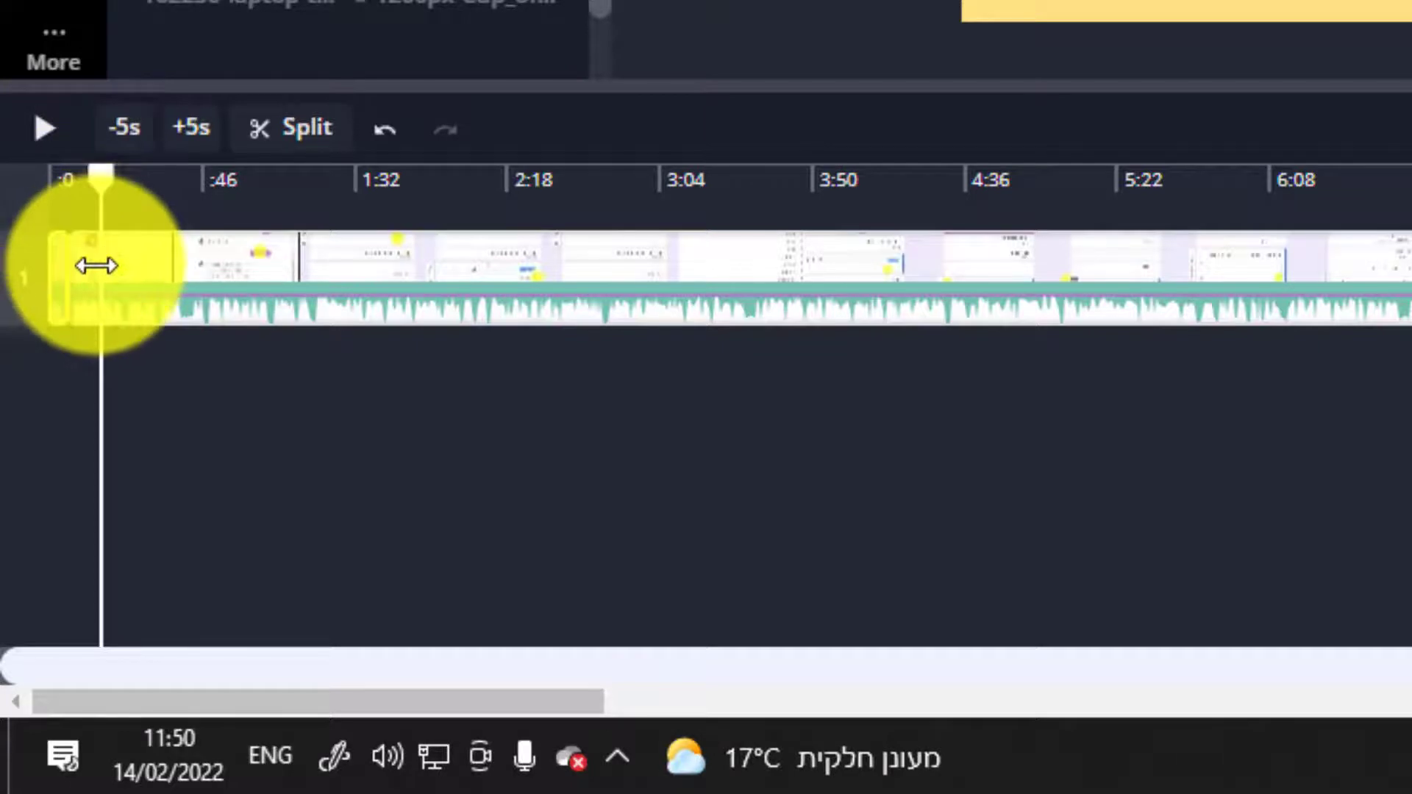
pyautogui.rightClick(96, 265)
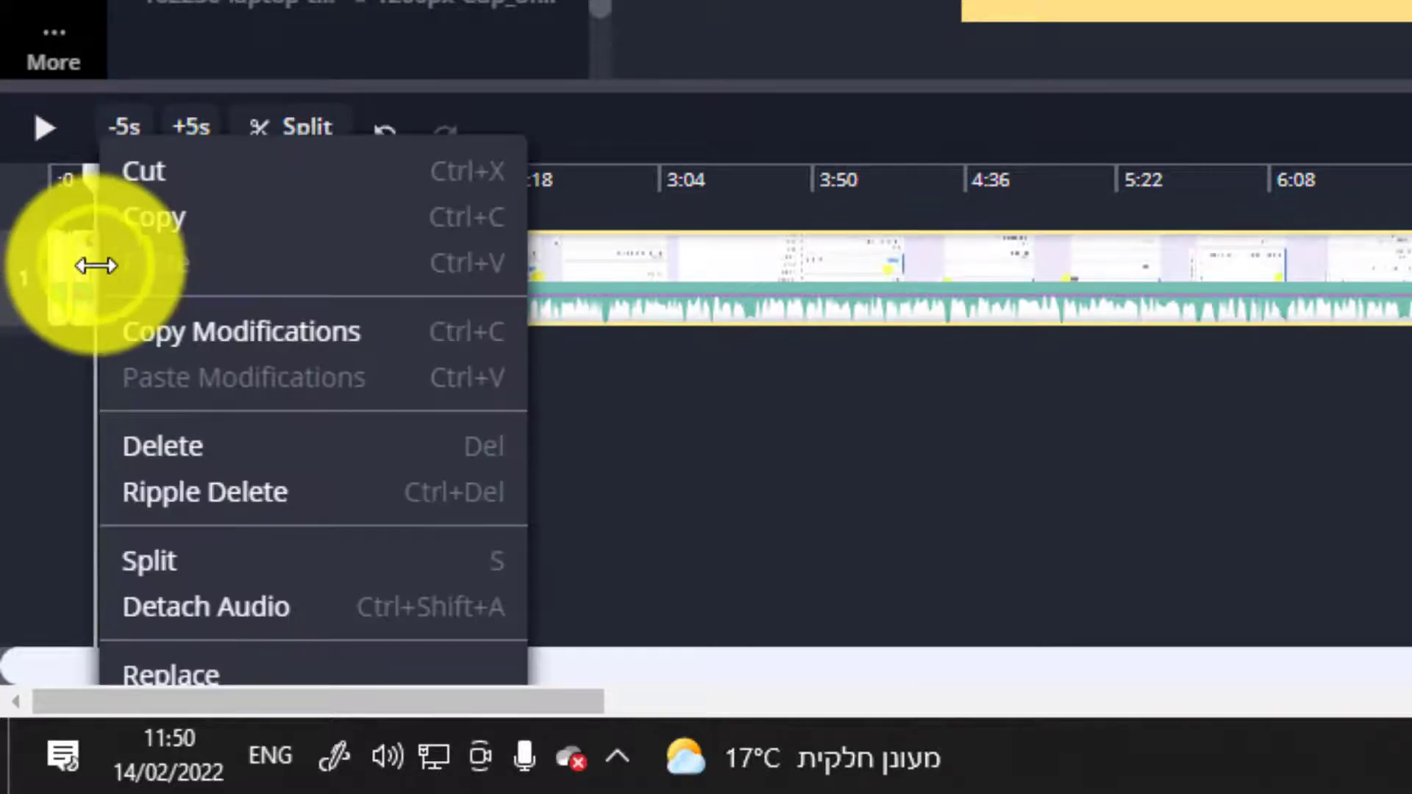
pyautogui.click(196, 573)
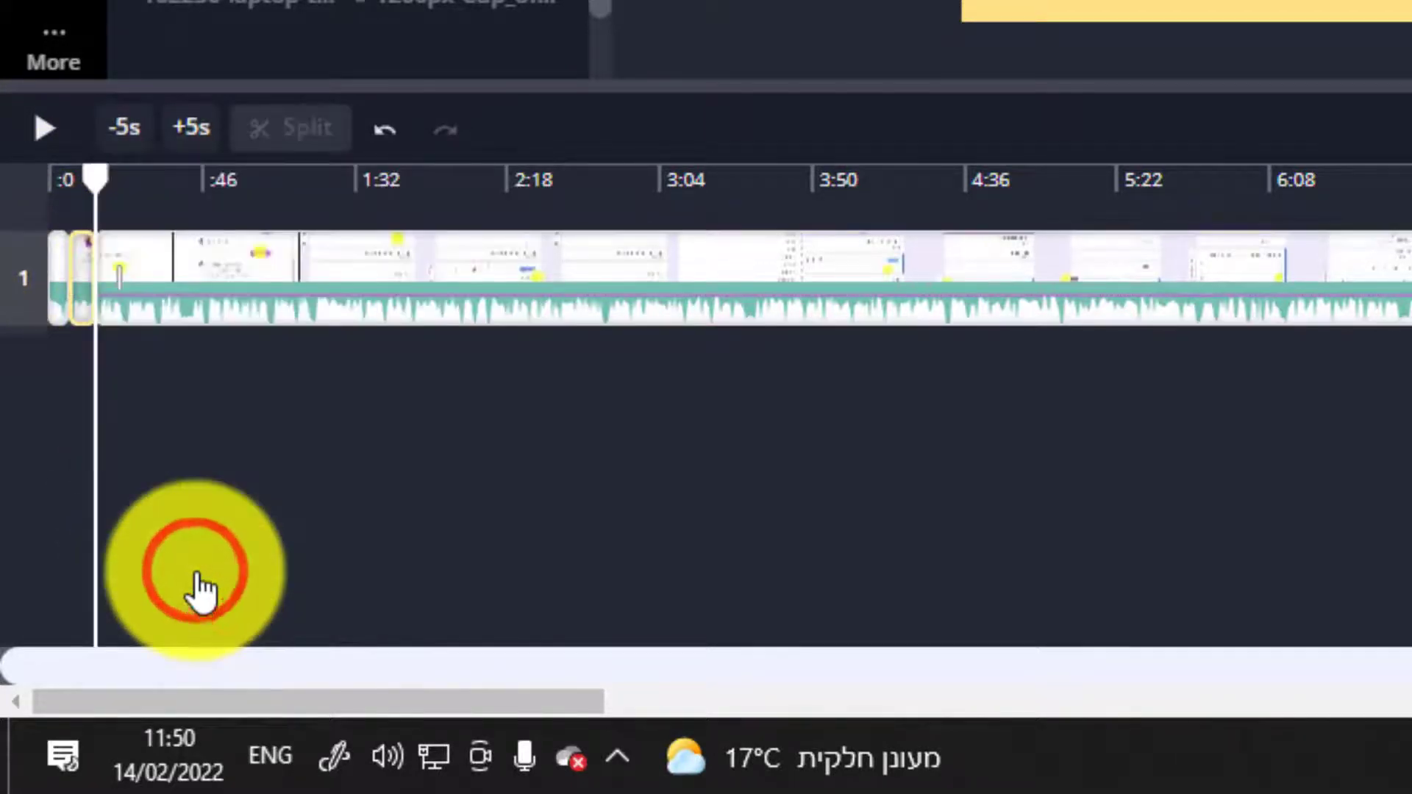
# Select the split clips in turn, and set the short middle clip's playback speed to 2x
pyautogui.click(258, 518)
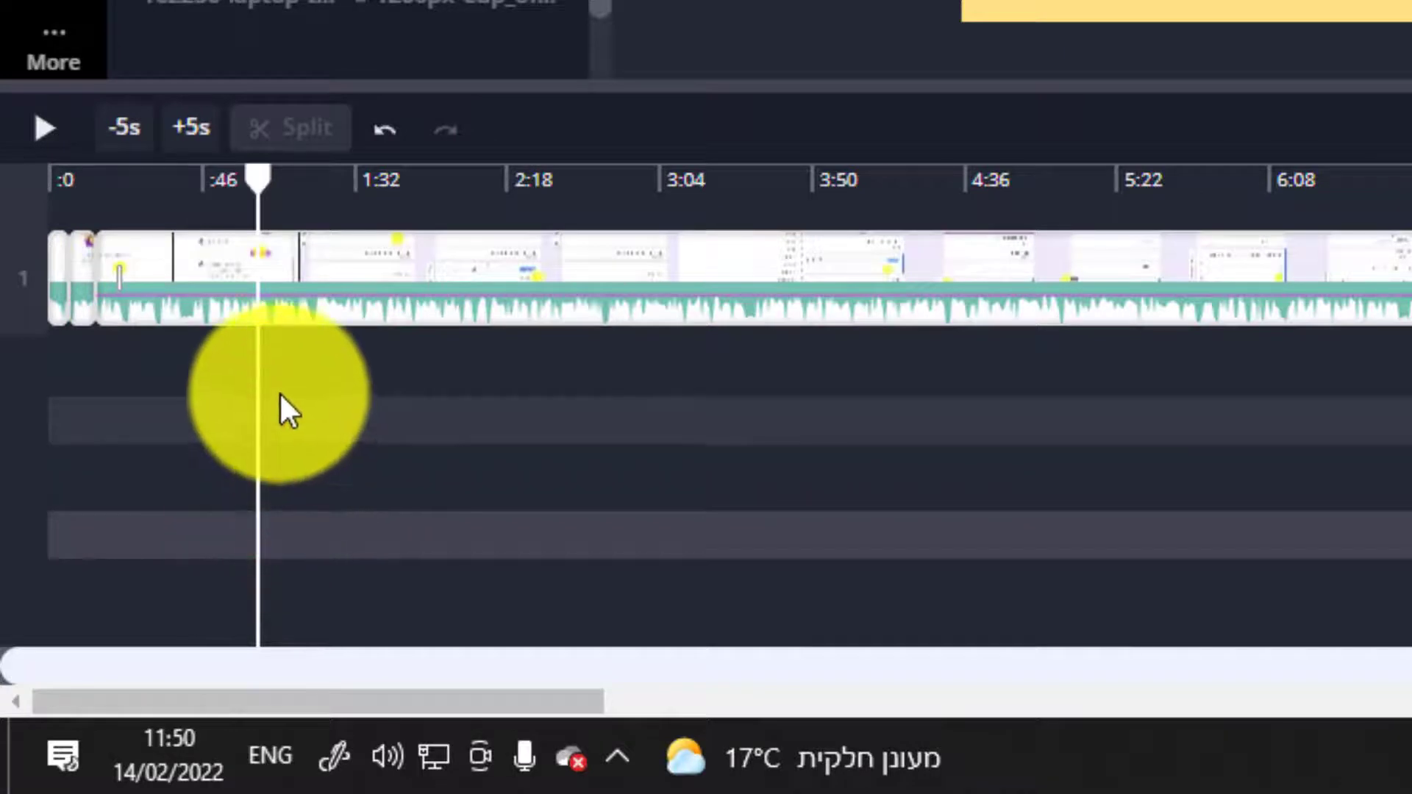
pyautogui.click(54, 289)
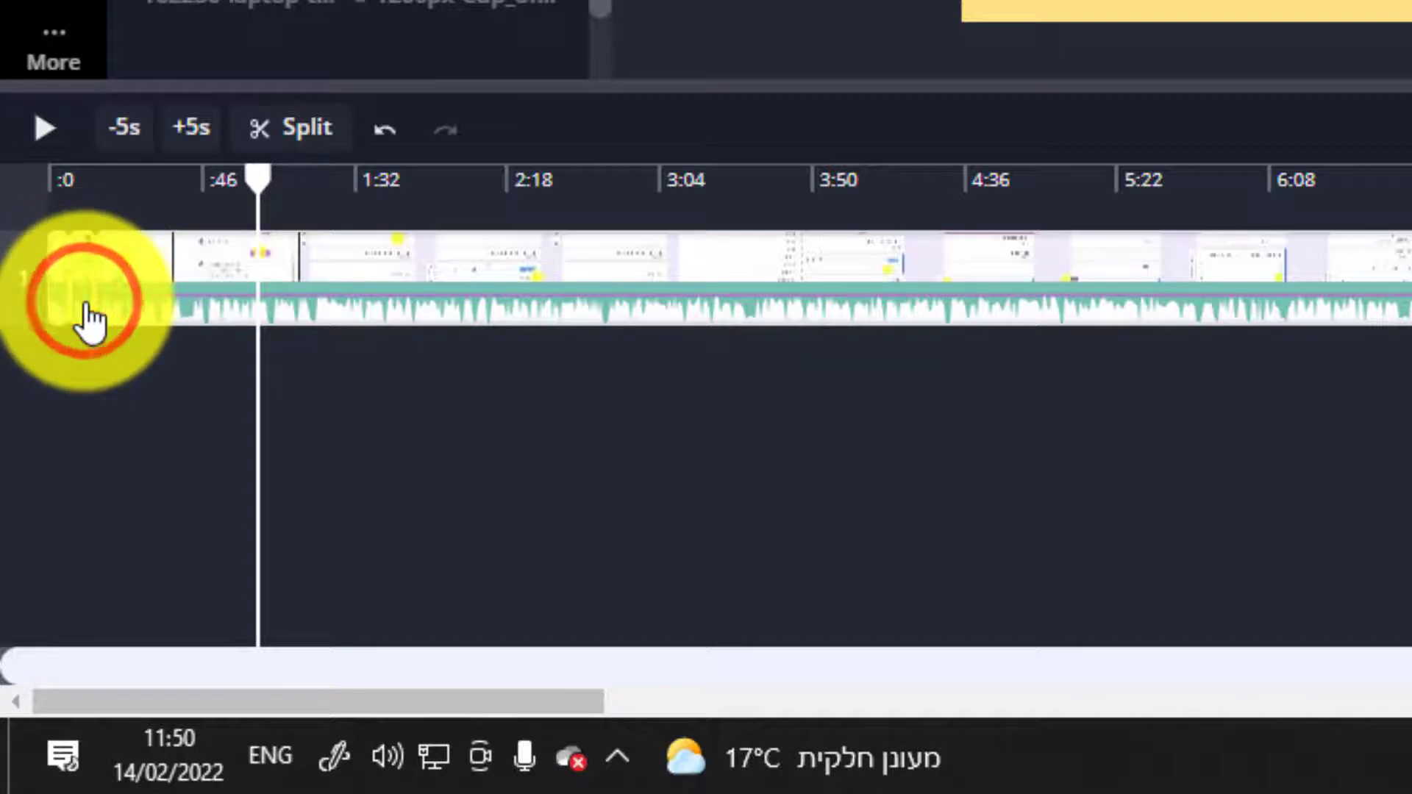
pyautogui.click(152, 288)
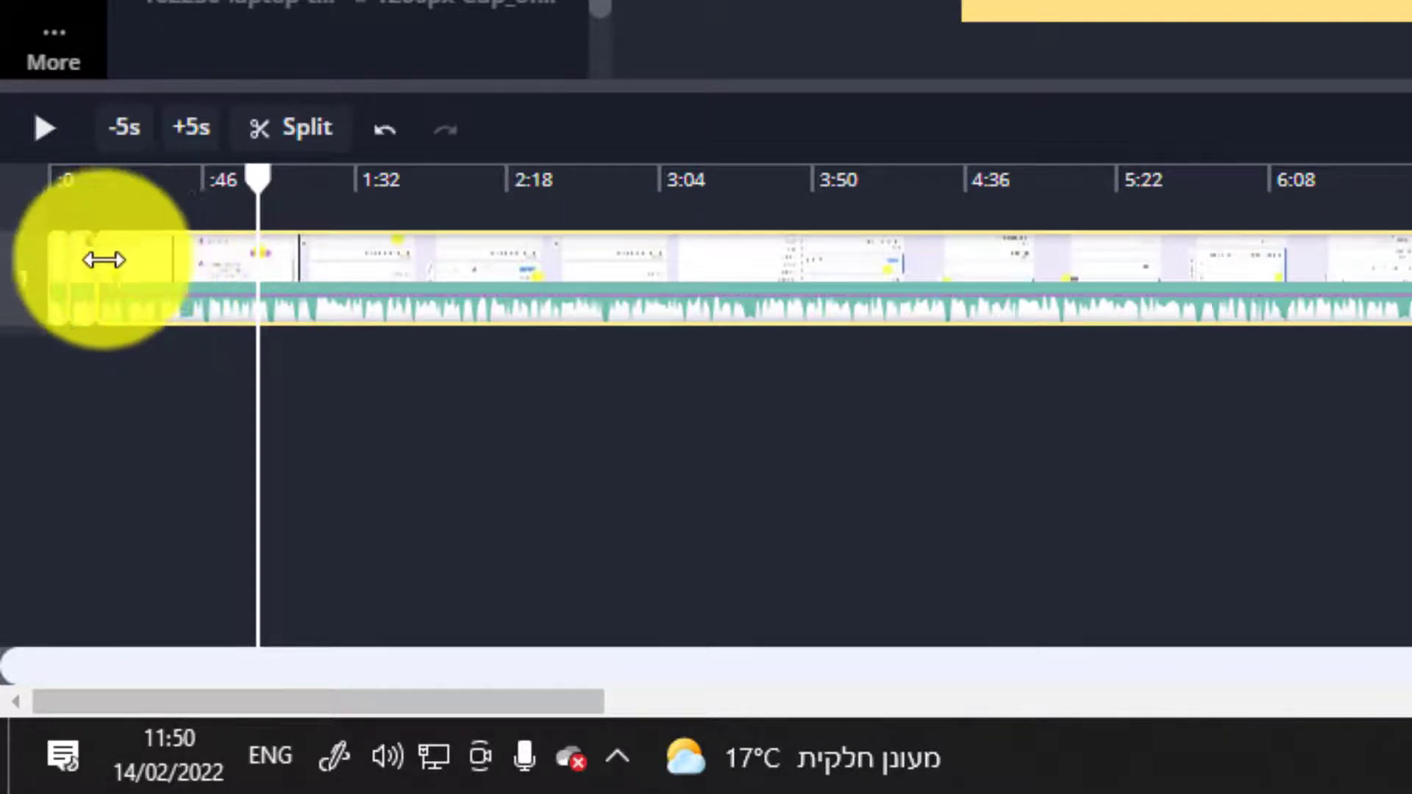
pyautogui.click(87, 298)
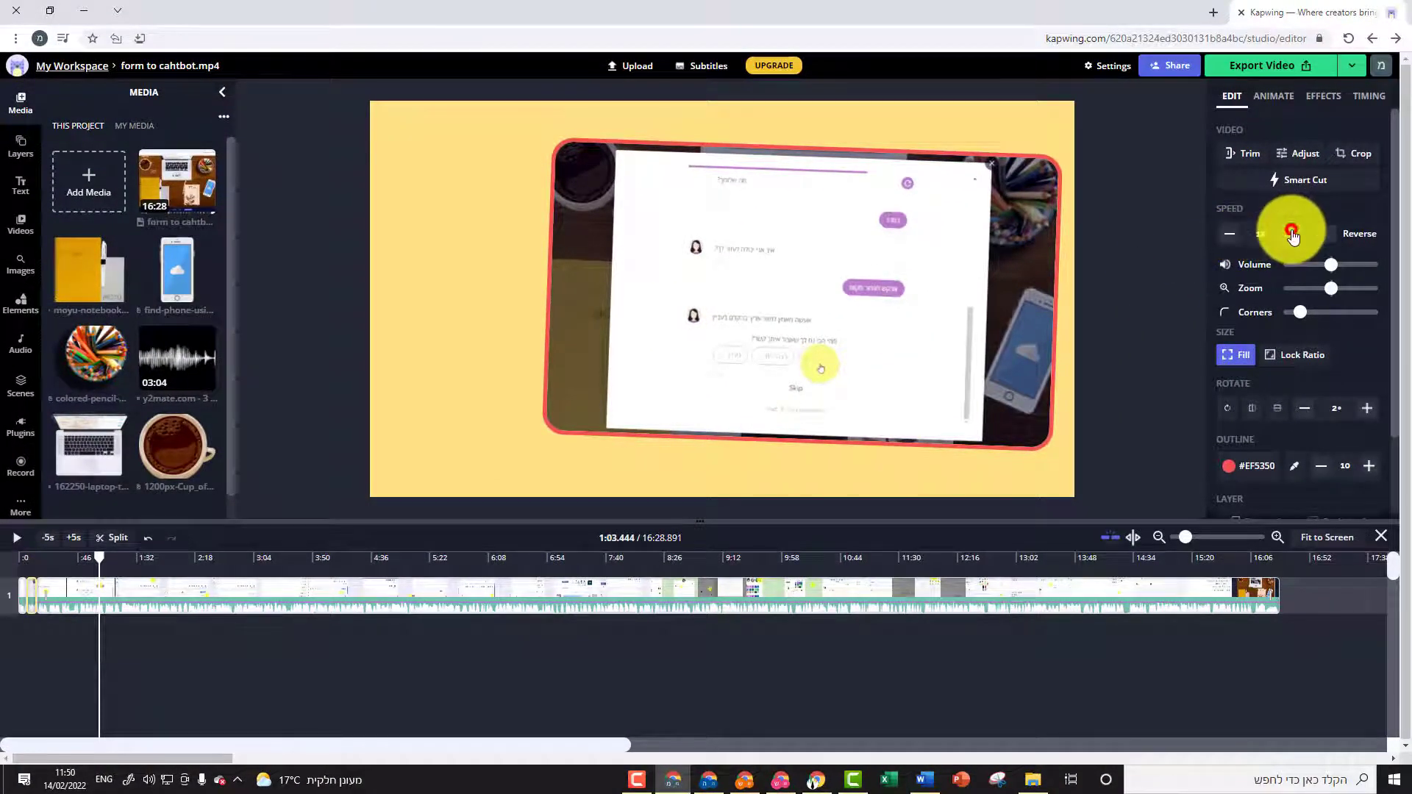
pyautogui.click(1293, 235)
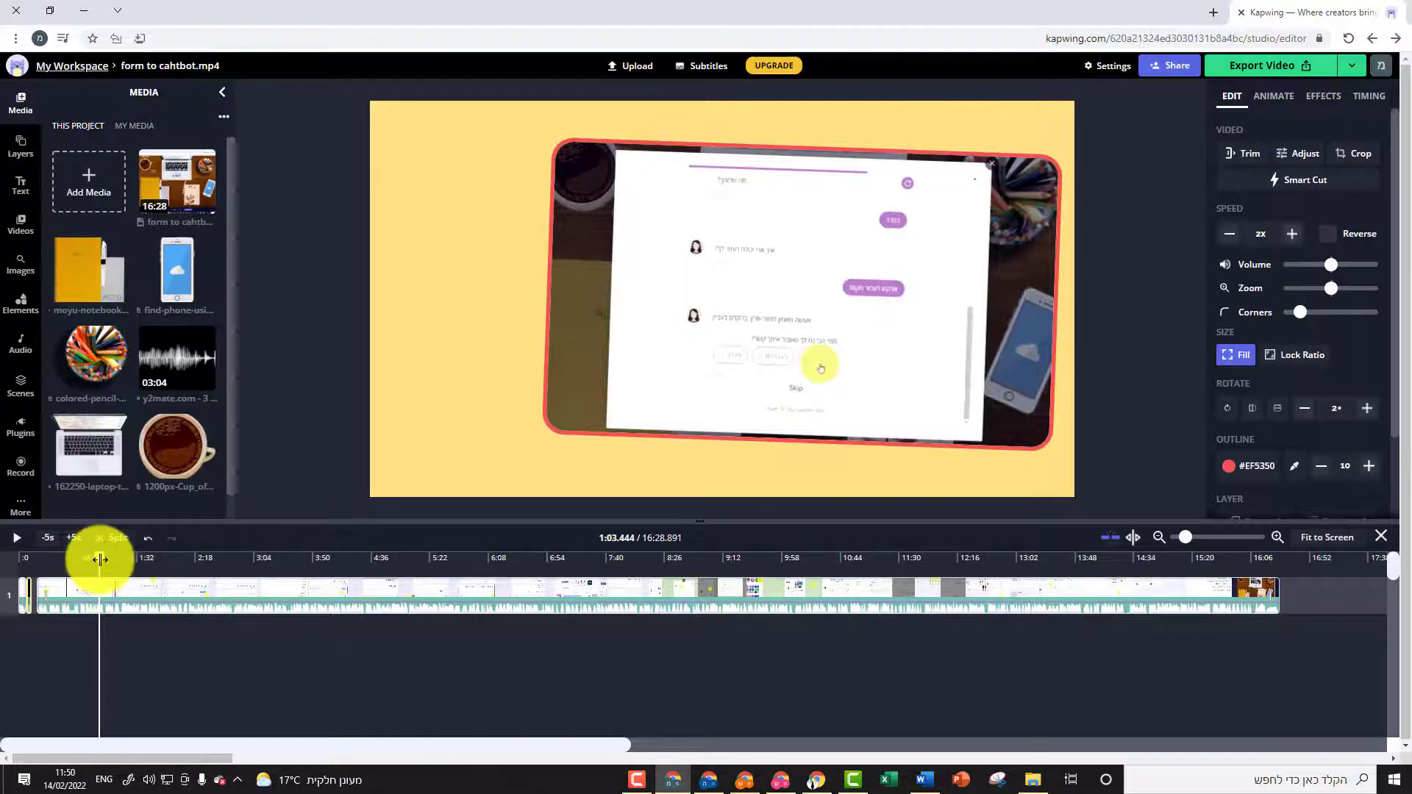
# Move the long third clip earlier to close the gap after the sped-up middle clip, and briefly preview playback
pyautogui.moveTo(99, 559); pyautogui.dragTo(15, 574)
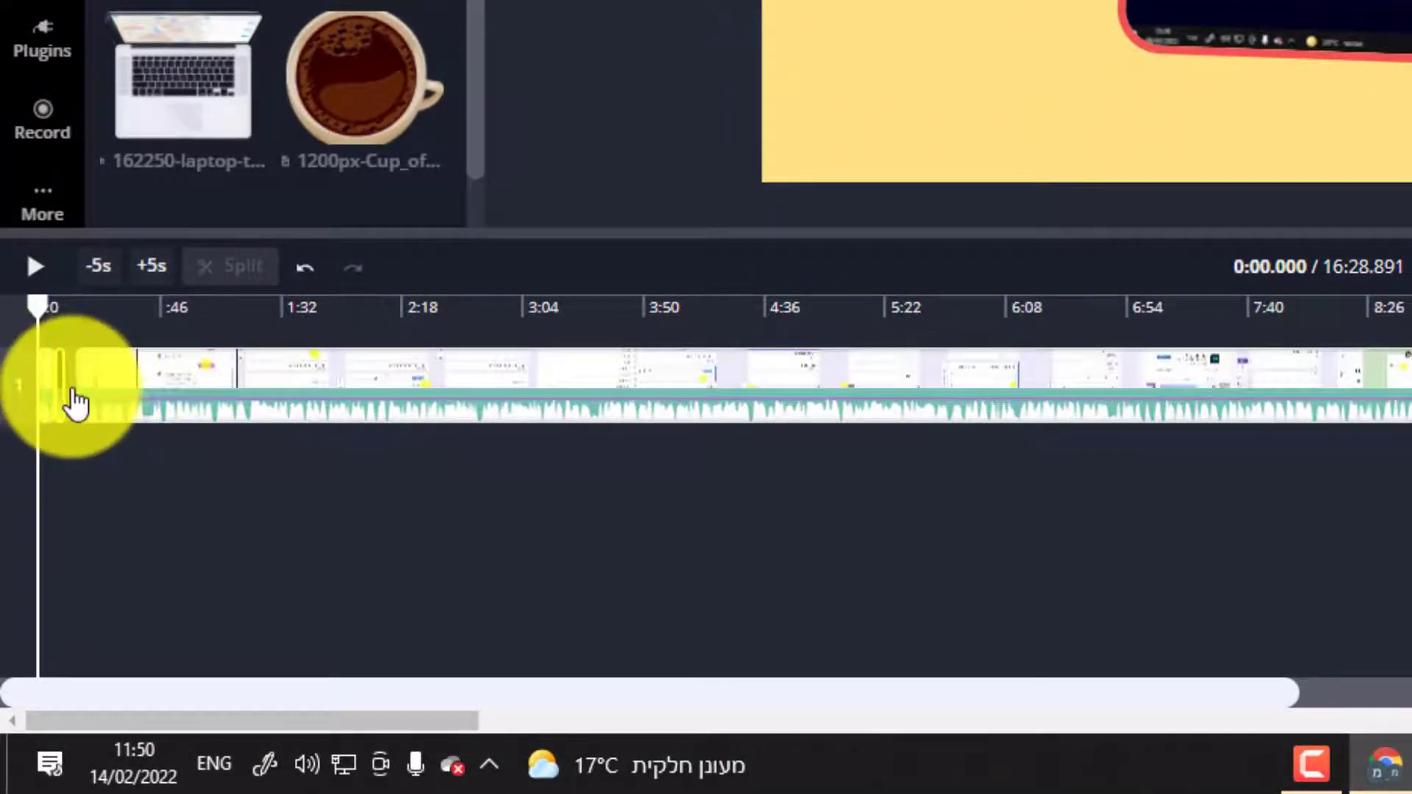
pyautogui.click(130, 383)
pyautogui.moveTo(130, 382); pyautogui.dragTo(116, 394)
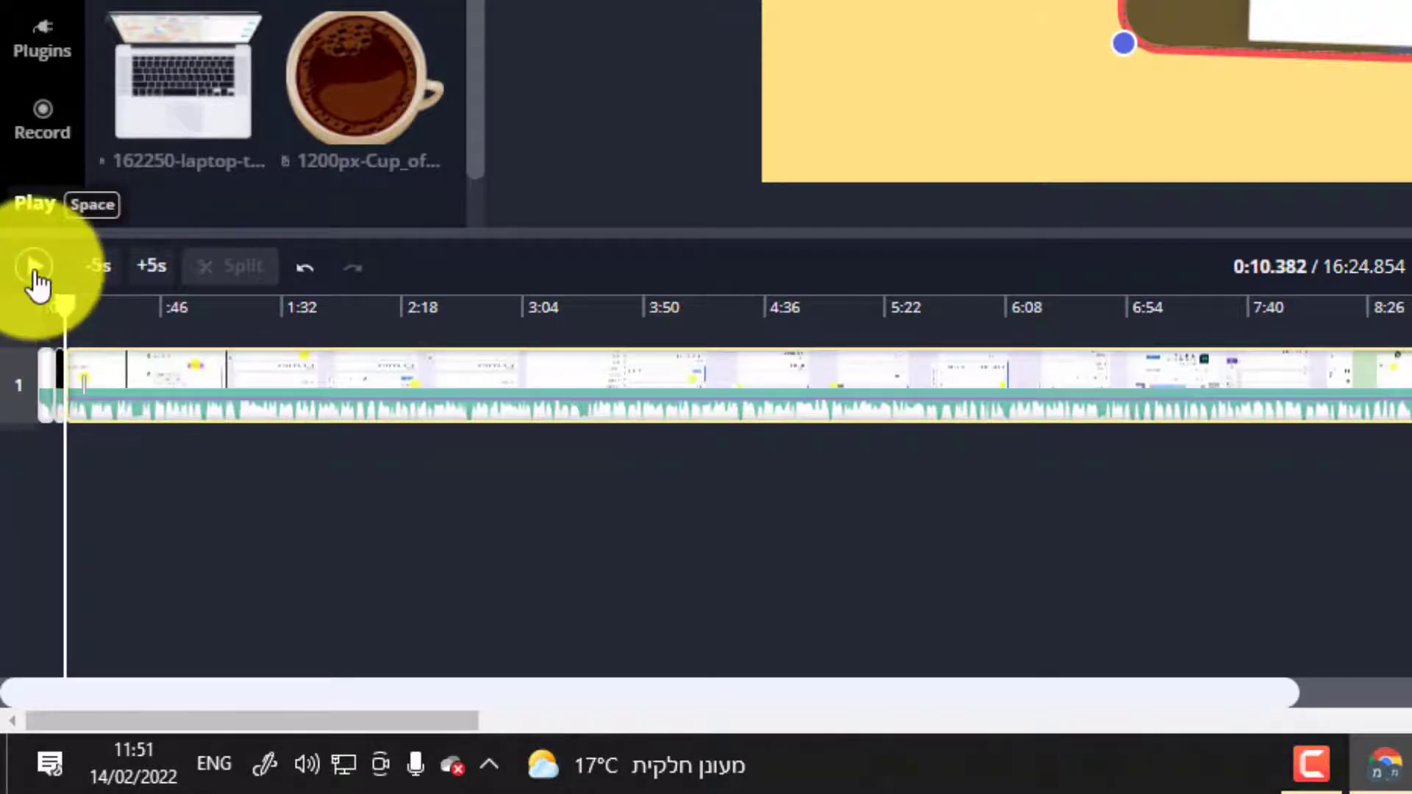
pyautogui.click(34, 268)
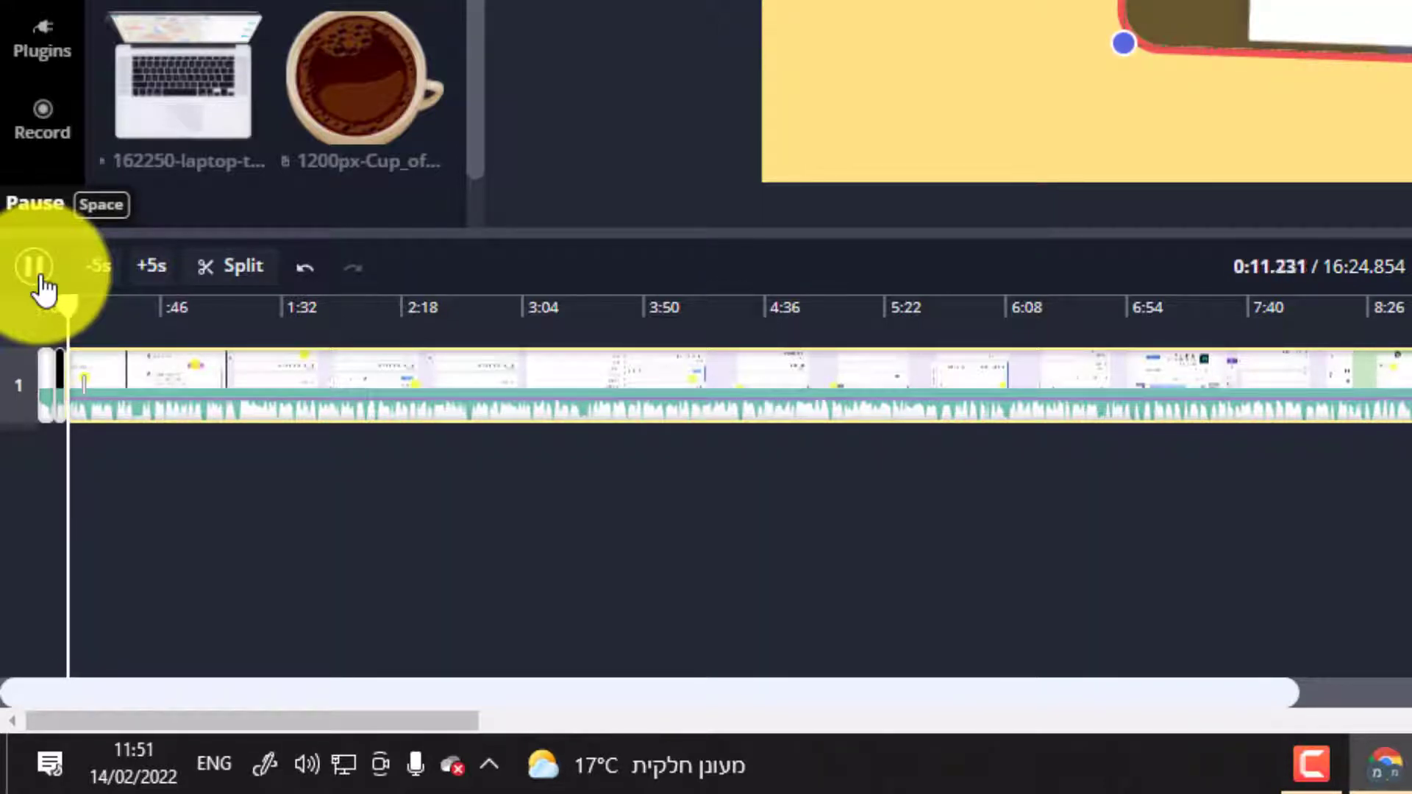
pyautogui.click(42, 279)
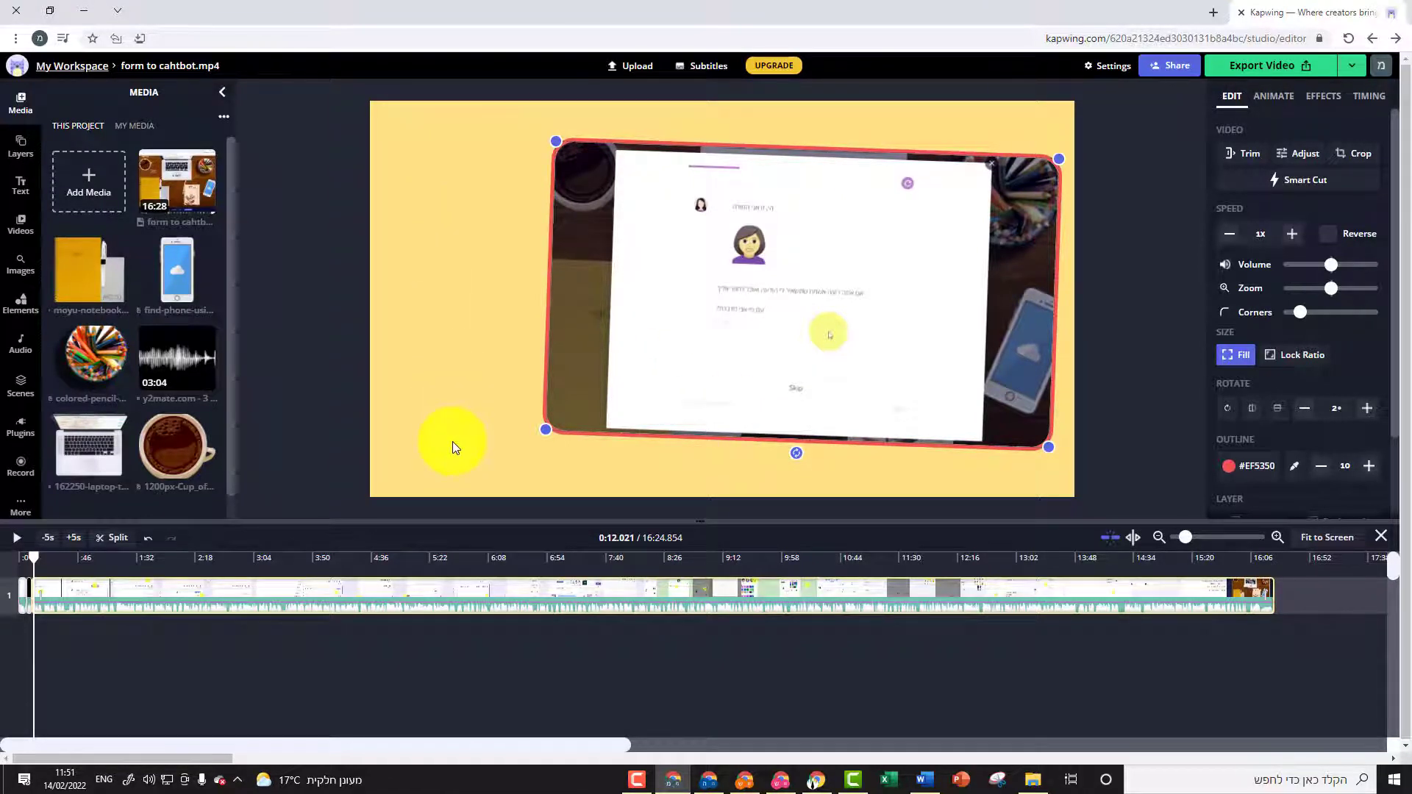
# Add the notebook, phone and colored-pencil images from the project media to the canvas
pyautogui.click(75, 270)
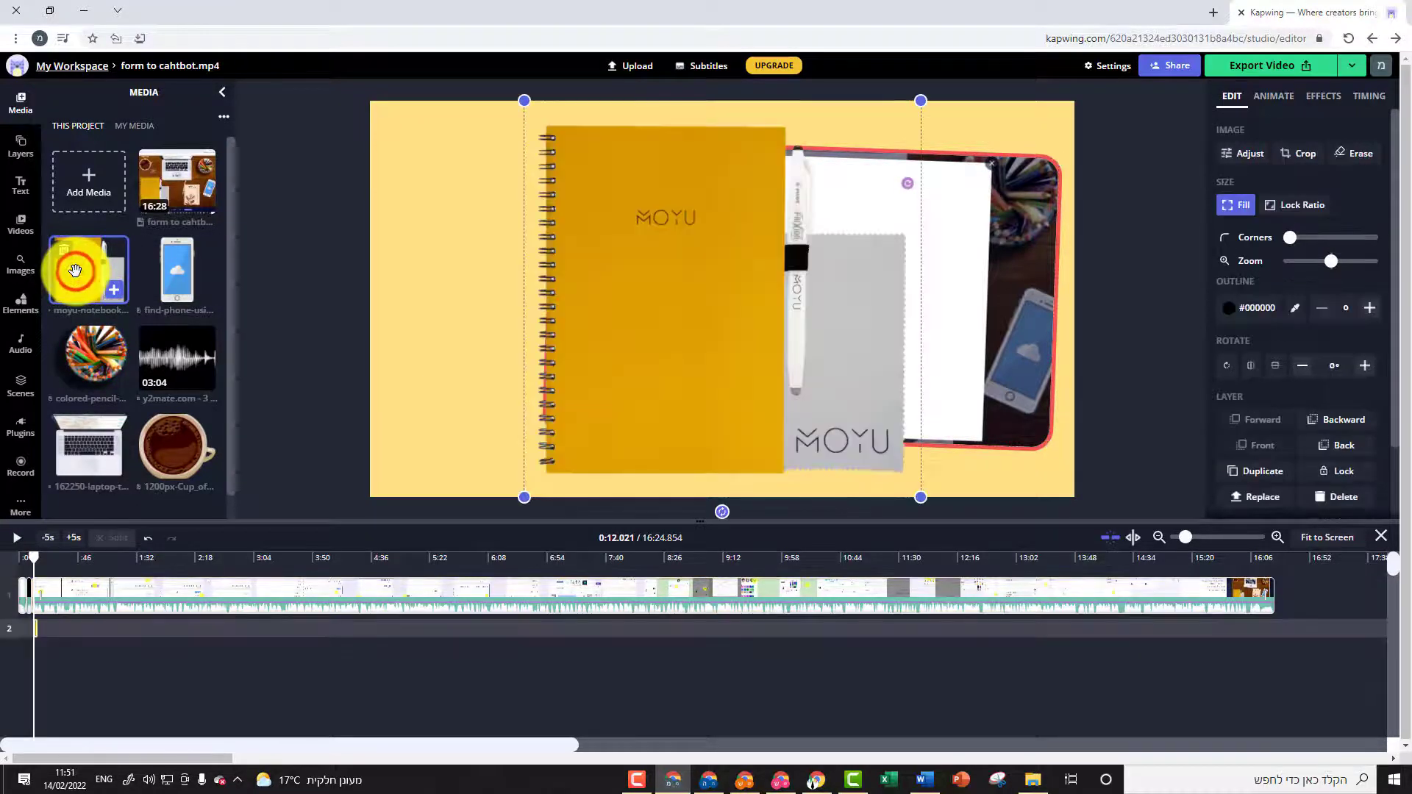
pyautogui.click(183, 272)
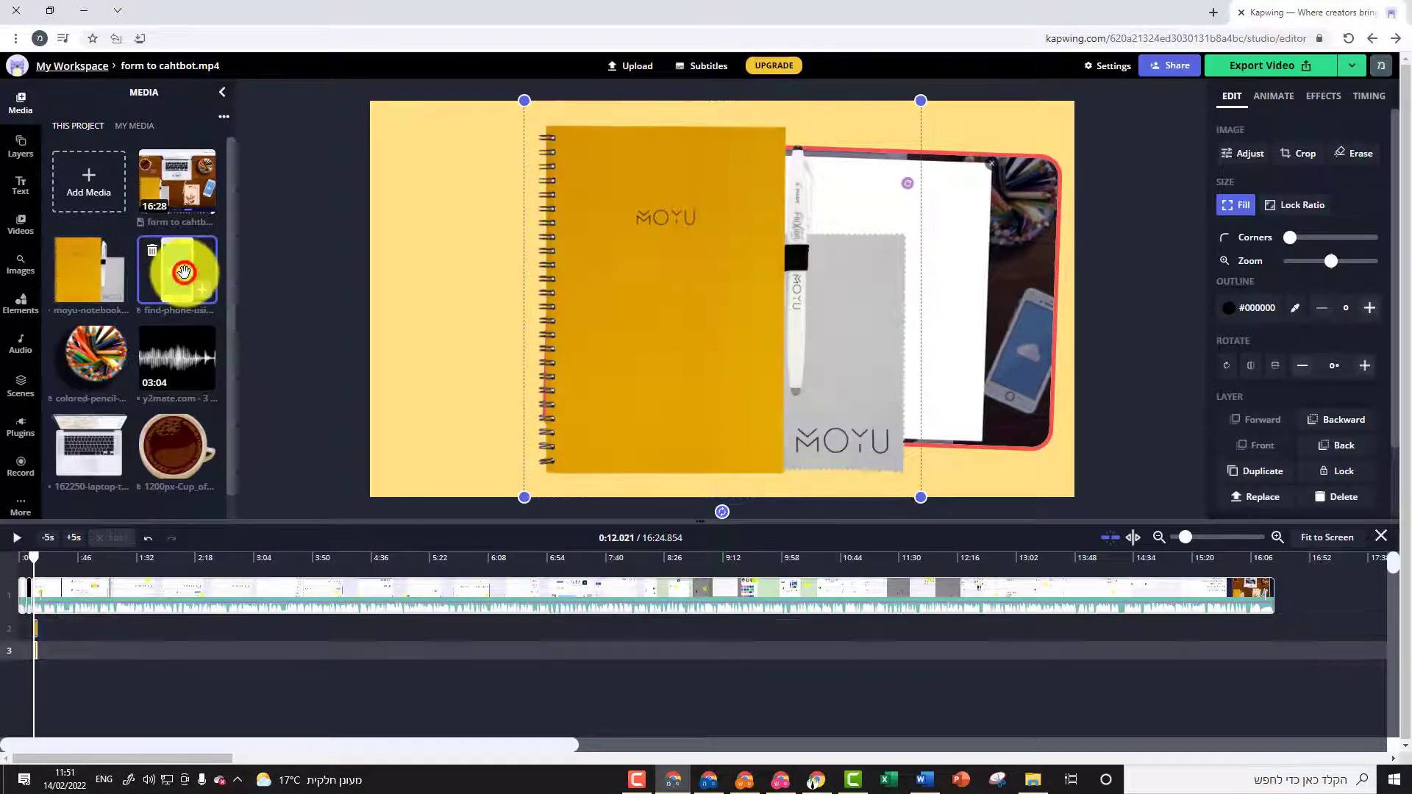
pyautogui.click(99, 355)
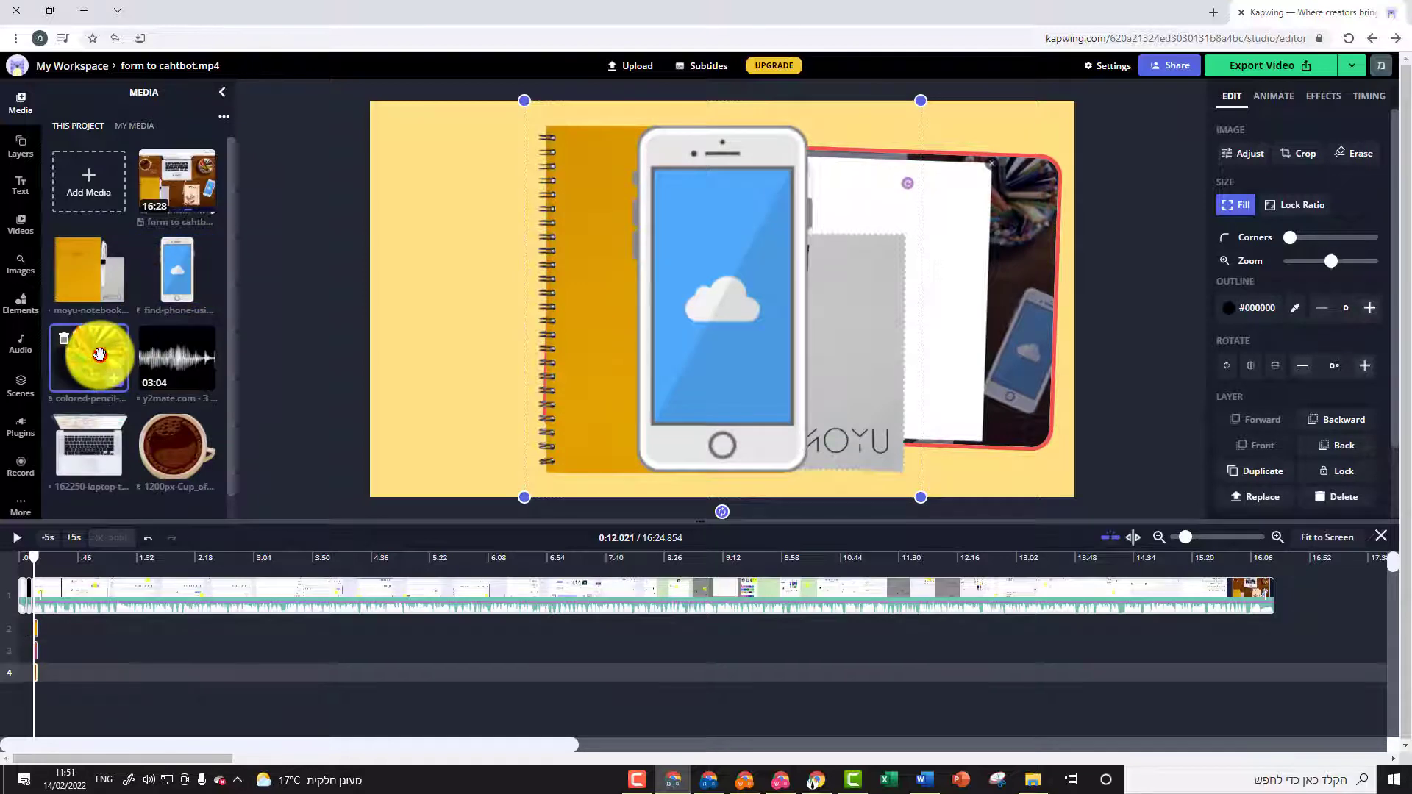
# Shrink the pencil, phone and notebook images and stack them in a column along the canvas's left side, pencils uppermost
pyautogui.moveTo(917, 100); pyautogui.dragTo(580, 324)
pyautogui.moveTo(609, 347)
pyautogui.mouseDown()
pyautogui.moveTo(566, 347)
pyautogui.moveTo(450, 284)
pyautogui.moveTo(392, 289)
pyautogui.moveTo(469, 211)
pyautogui.mouseUp()
pyautogui.moveTo(518, 170); pyautogui.dragTo(445, 158)
pyautogui.click(660, 291)
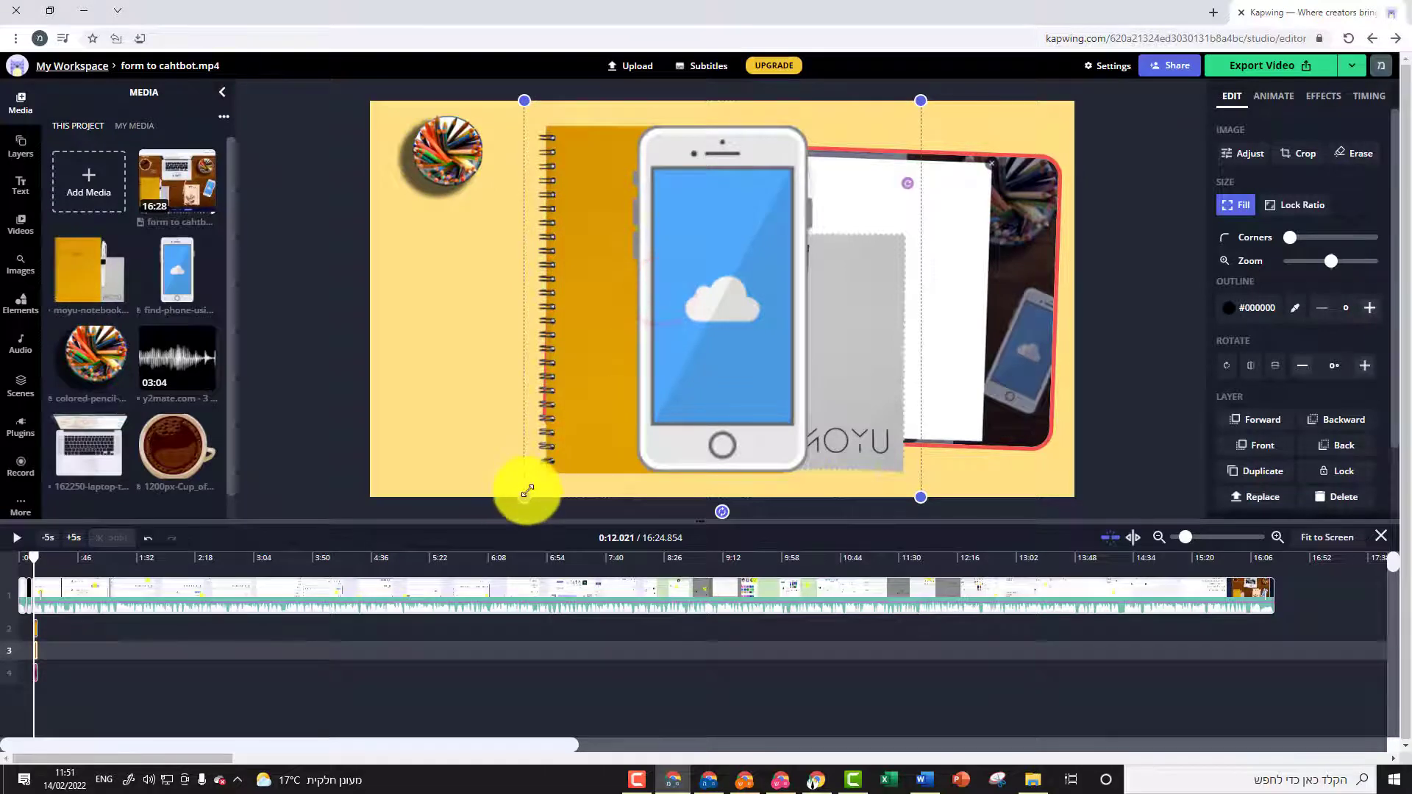
pyautogui.moveTo(527, 491); pyautogui.dragTo(709, 299)
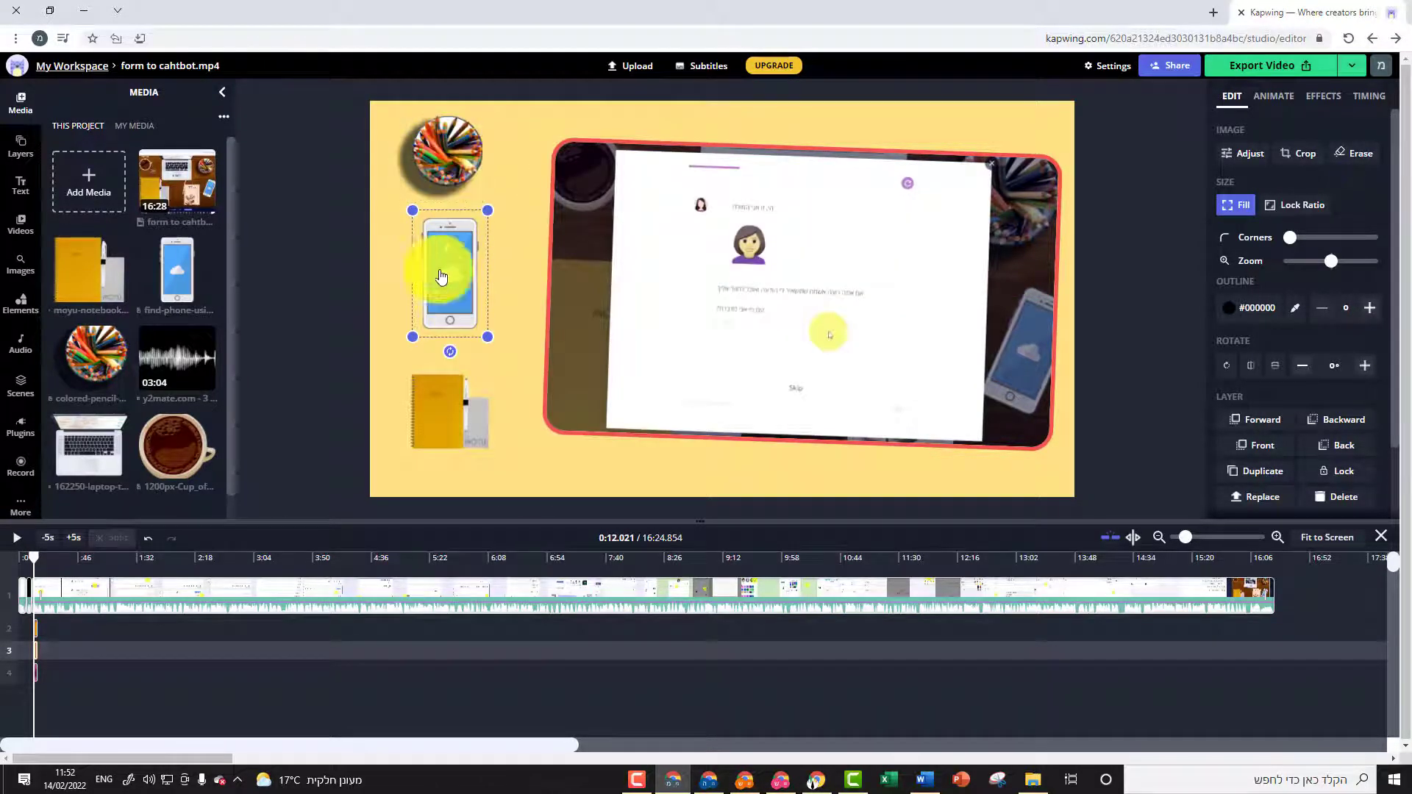
# Adjust the colored-pencil image's look with saturation 30 and contrast 19, and apply the adjustment
pyautogui.click(440, 181)
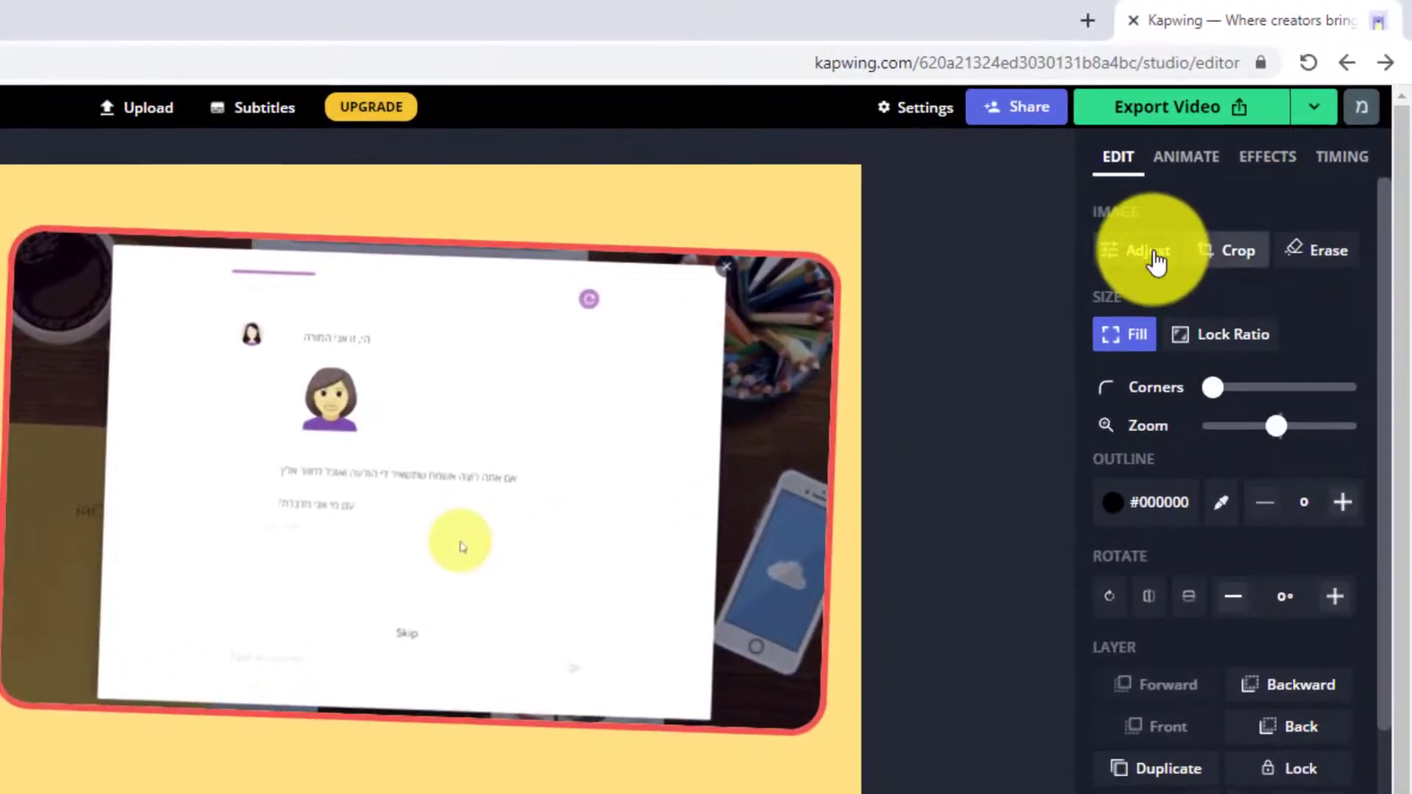
pyautogui.click(1248, 153)
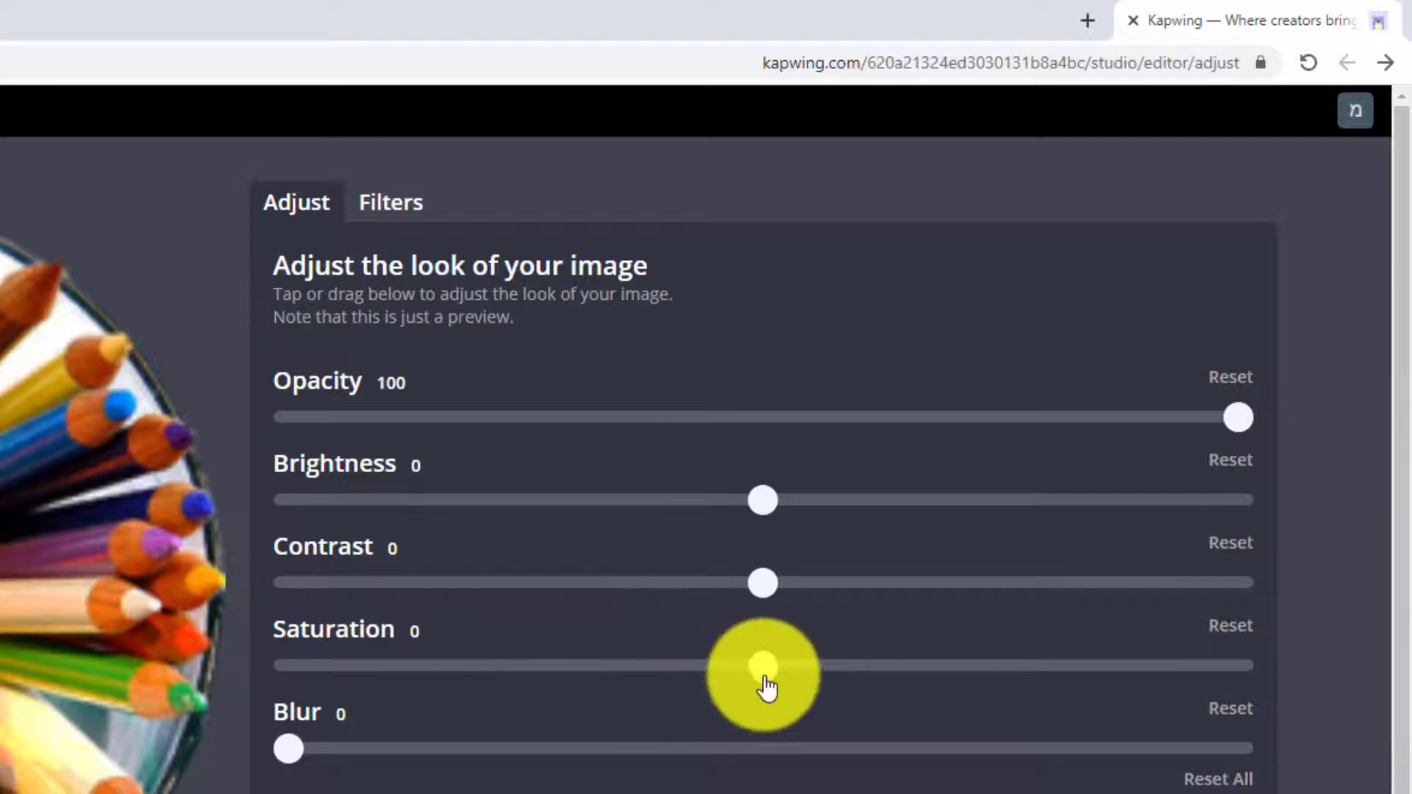
pyautogui.moveTo(765, 675); pyautogui.dragTo(907, 669)
pyautogui.moveTo(762, 583); pyautogui.dragTo(857, 597)
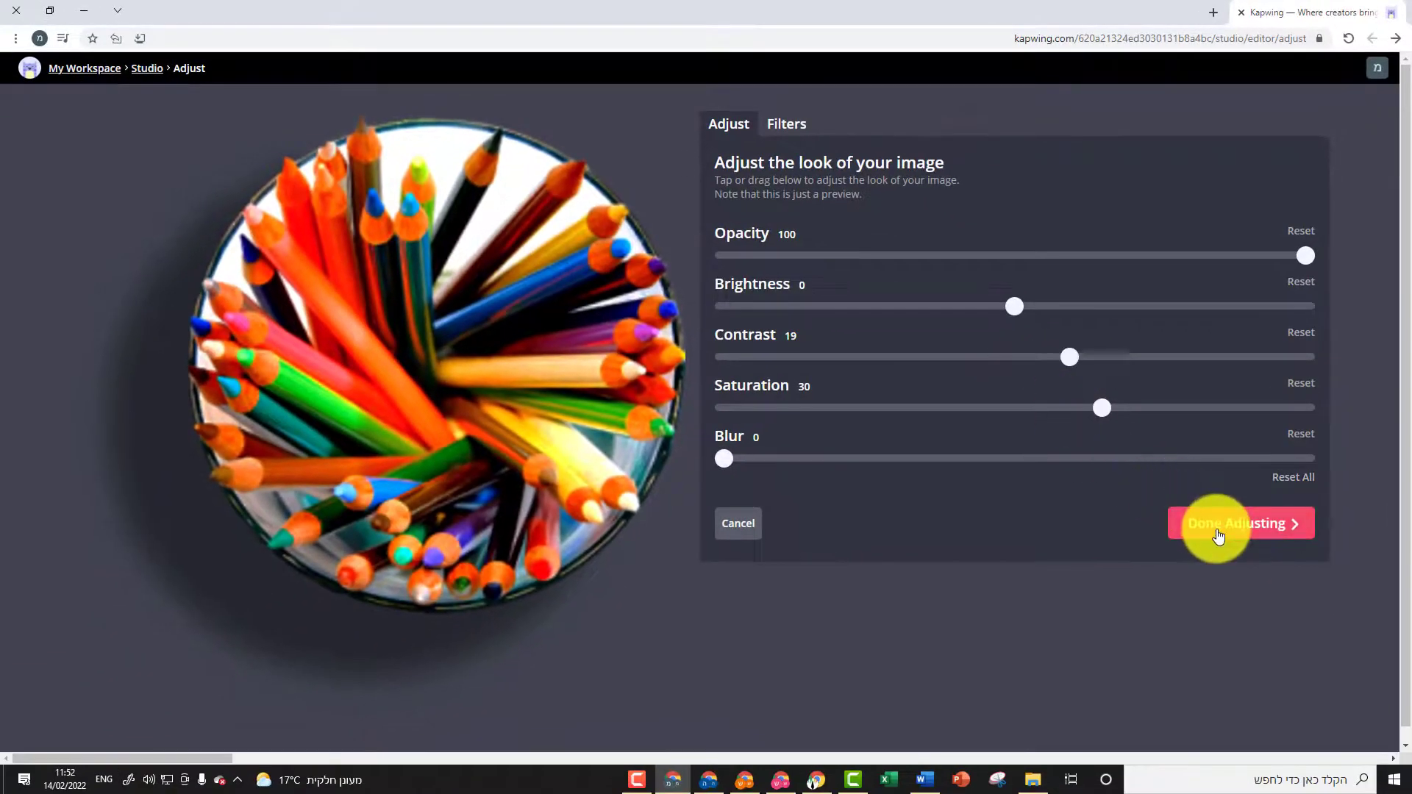
pyautogui.click(1217, 530)
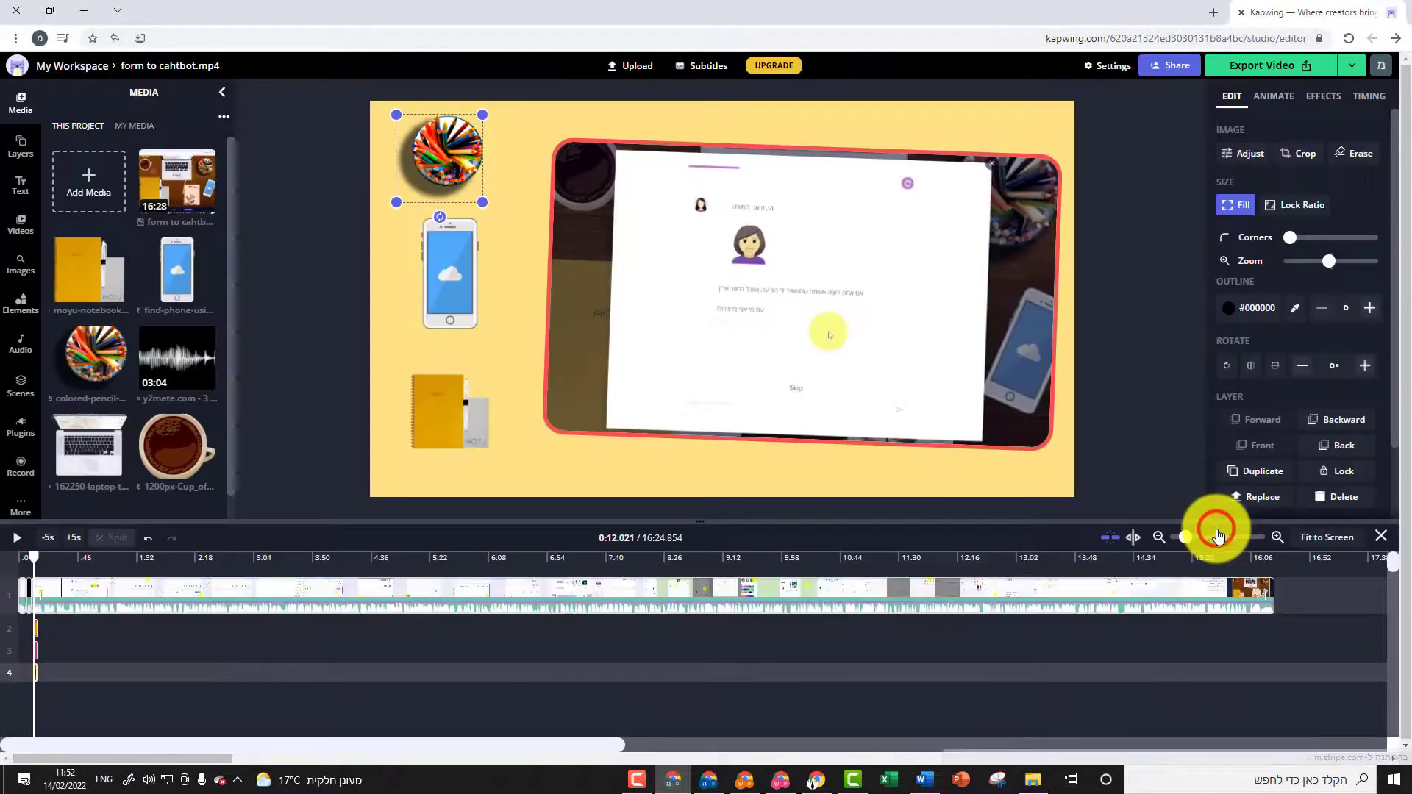
# Lower the phone image's opacity to 76, apply it, and nudge the phone slightly left on the canvas
pyautogui.click(452, 290)
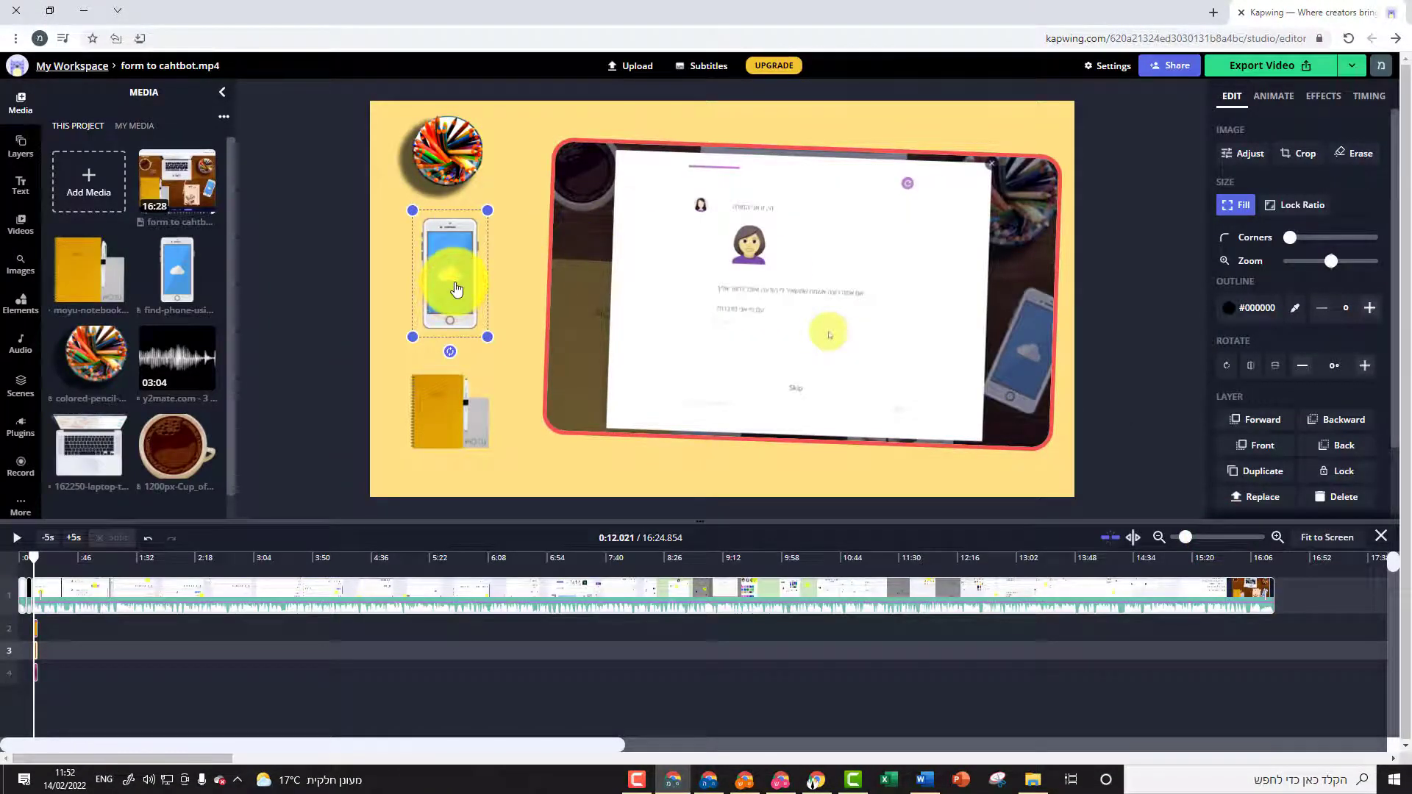
pyautogui.click(1259, 158)
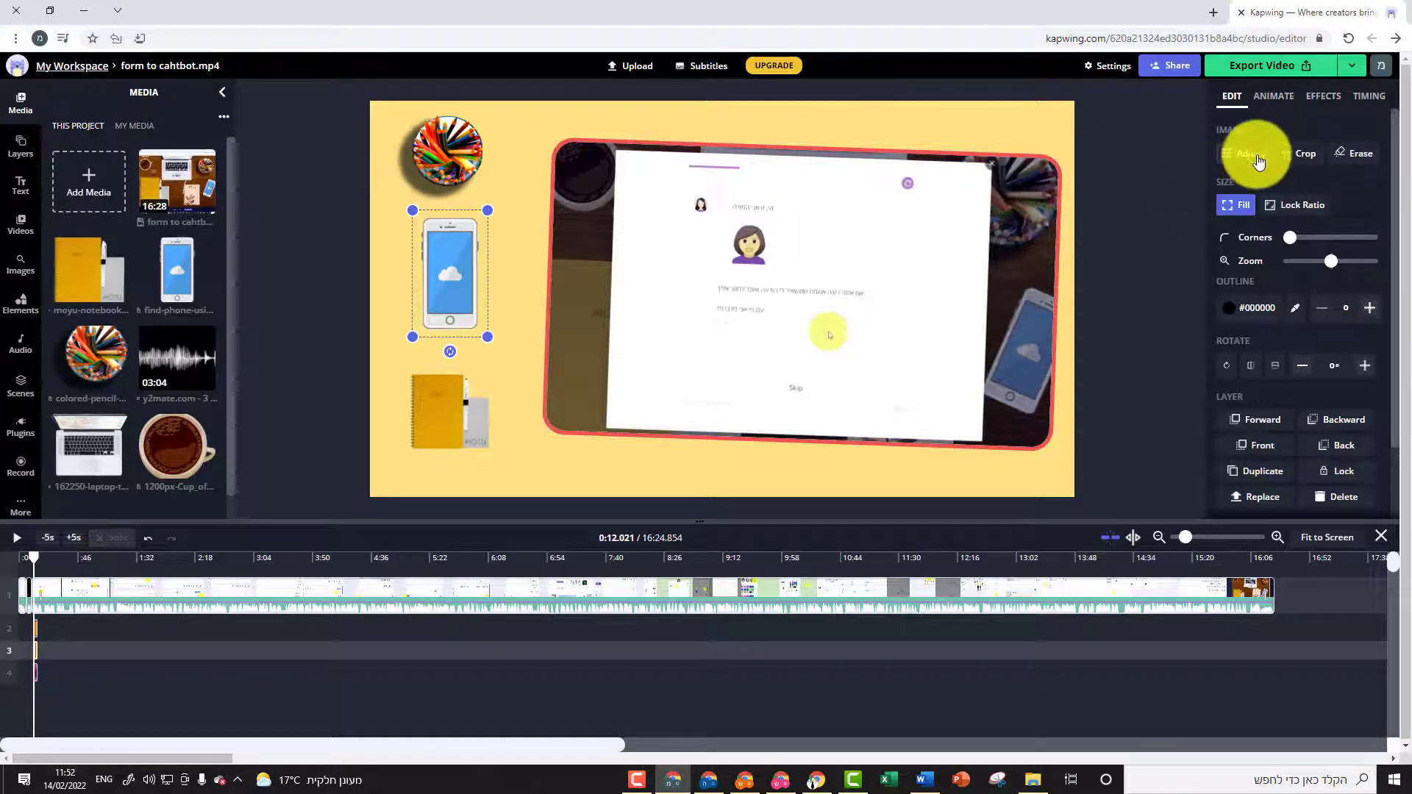
pyautogui.click(1257, 157)
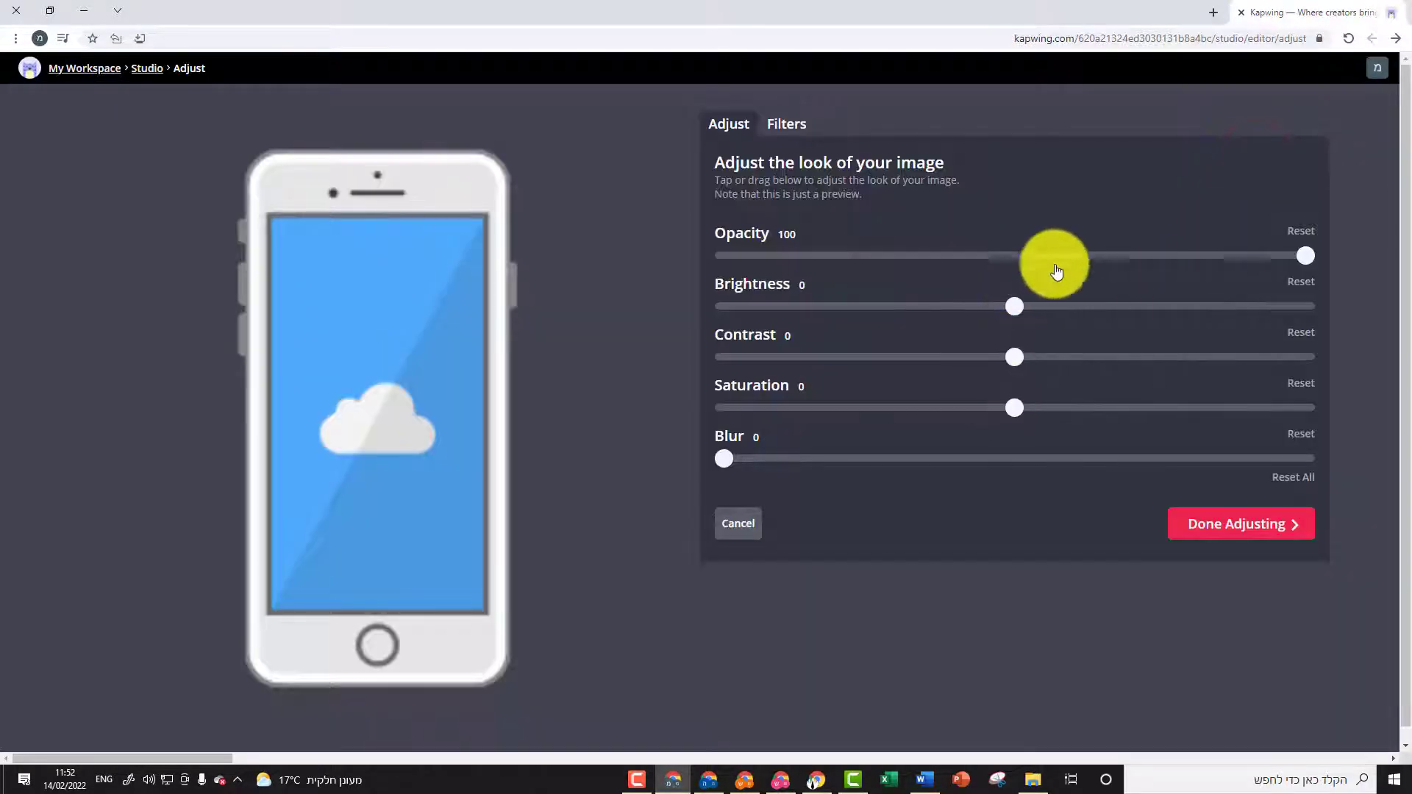
pyautogui.moveTo(1307, 257); pyautogui.dragTo(1167, 282)
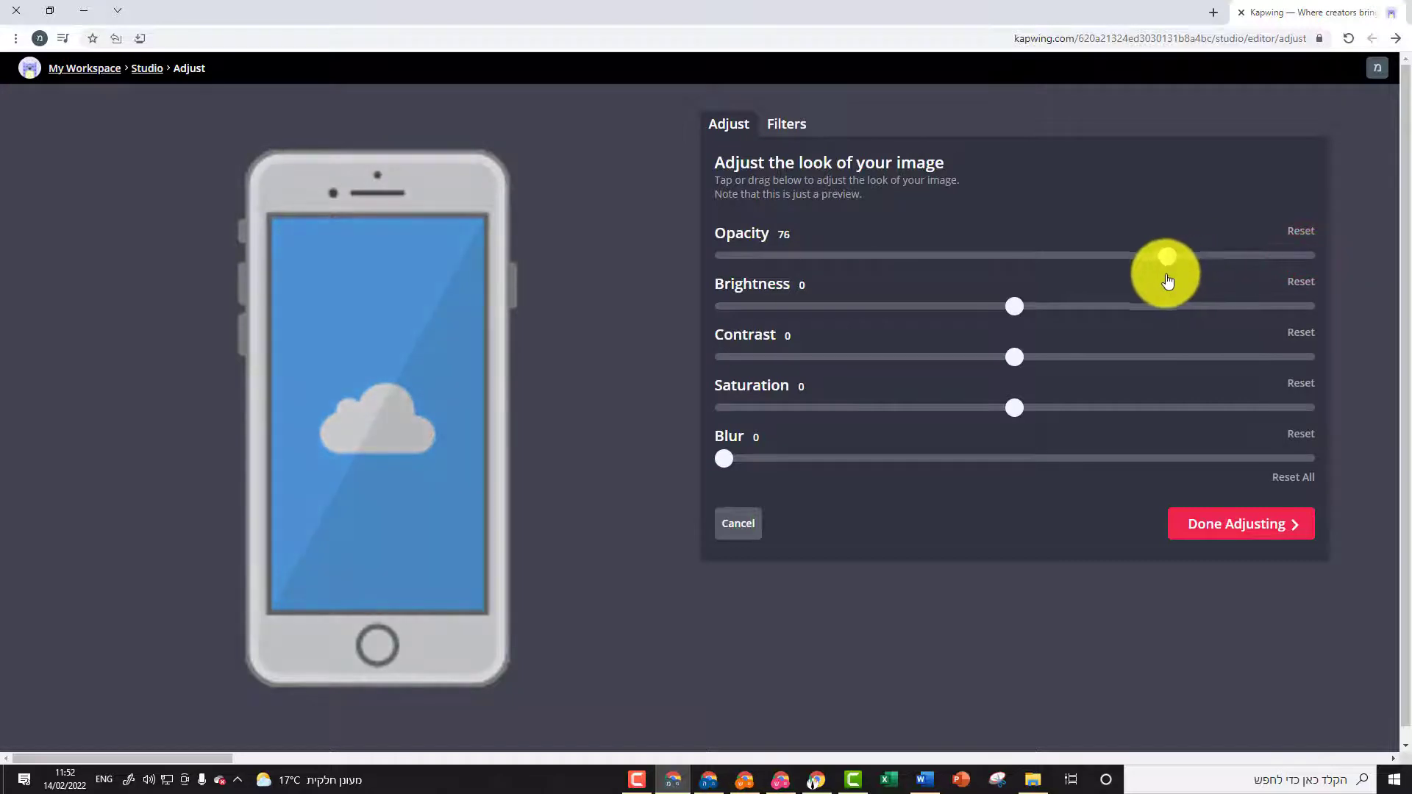
pyautogui.click(1241, 527)
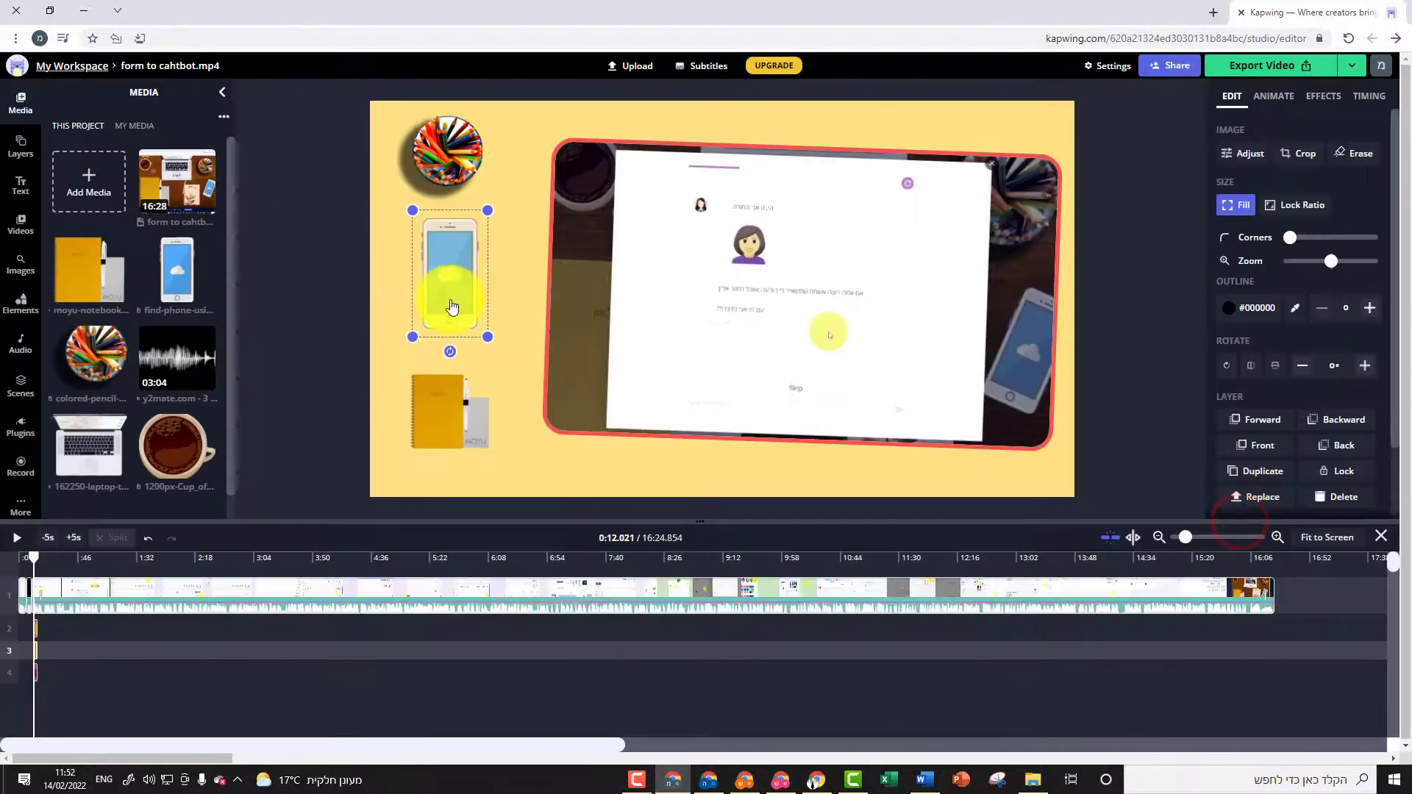
pyautogui.moveTo(450, 300)
pyautogui.mouseDown()
pyautogui.moveTo(435, 236)
pyautogui.moveTo(455, 253)
pyautogui.moveTo(444, 302)
pyautogui.mouseUp()
pyautogui.click(458, 423)
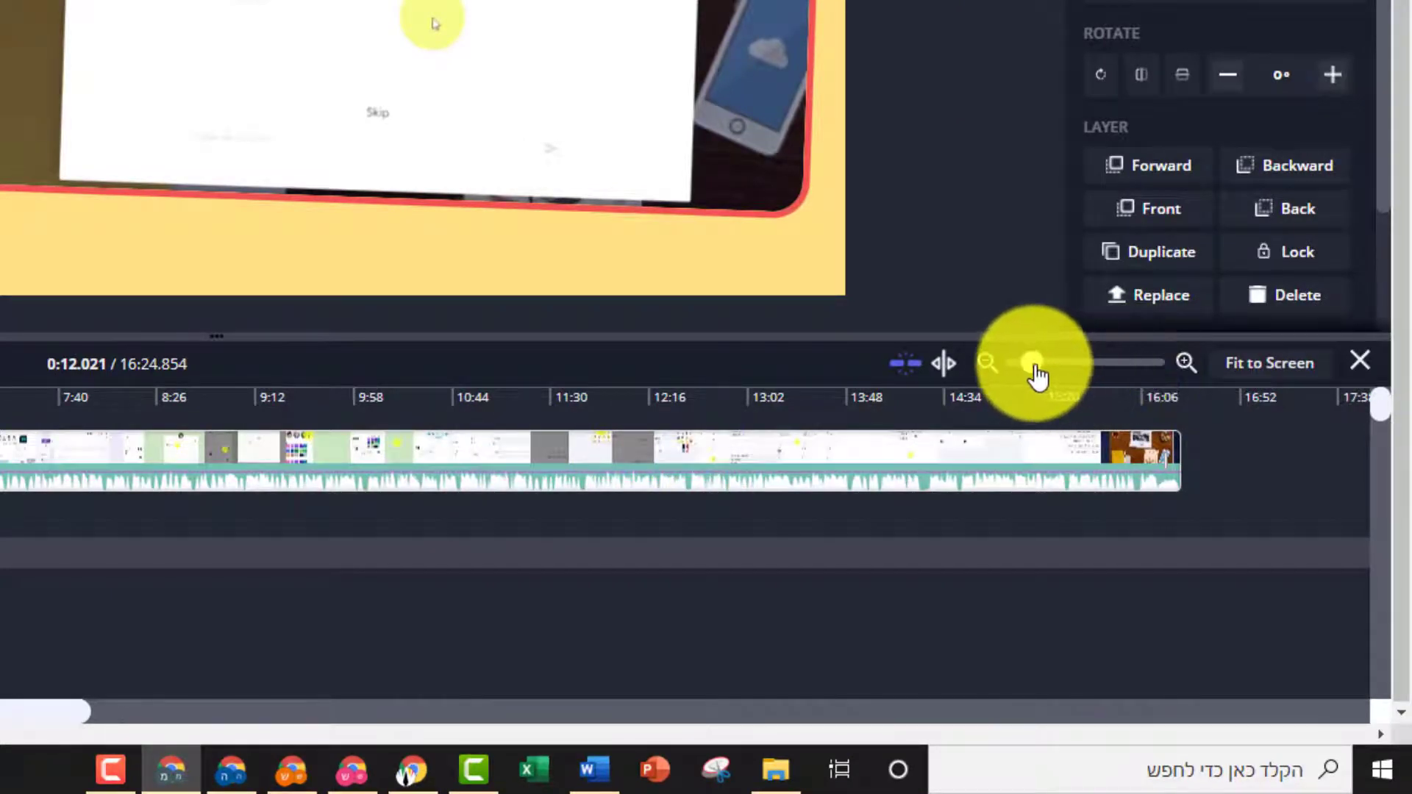
# Stagger the notebook, phone and pencil clips in that order on the timeline, with pencils starting at about 13.68 s, and preview their entrances
pyautogui.moveTo(1033, 372); pyautogui.dragTo(1073, 378)
pyautogui.moveTo(1108, 424); pyautogui.dragTo(1152, 417)
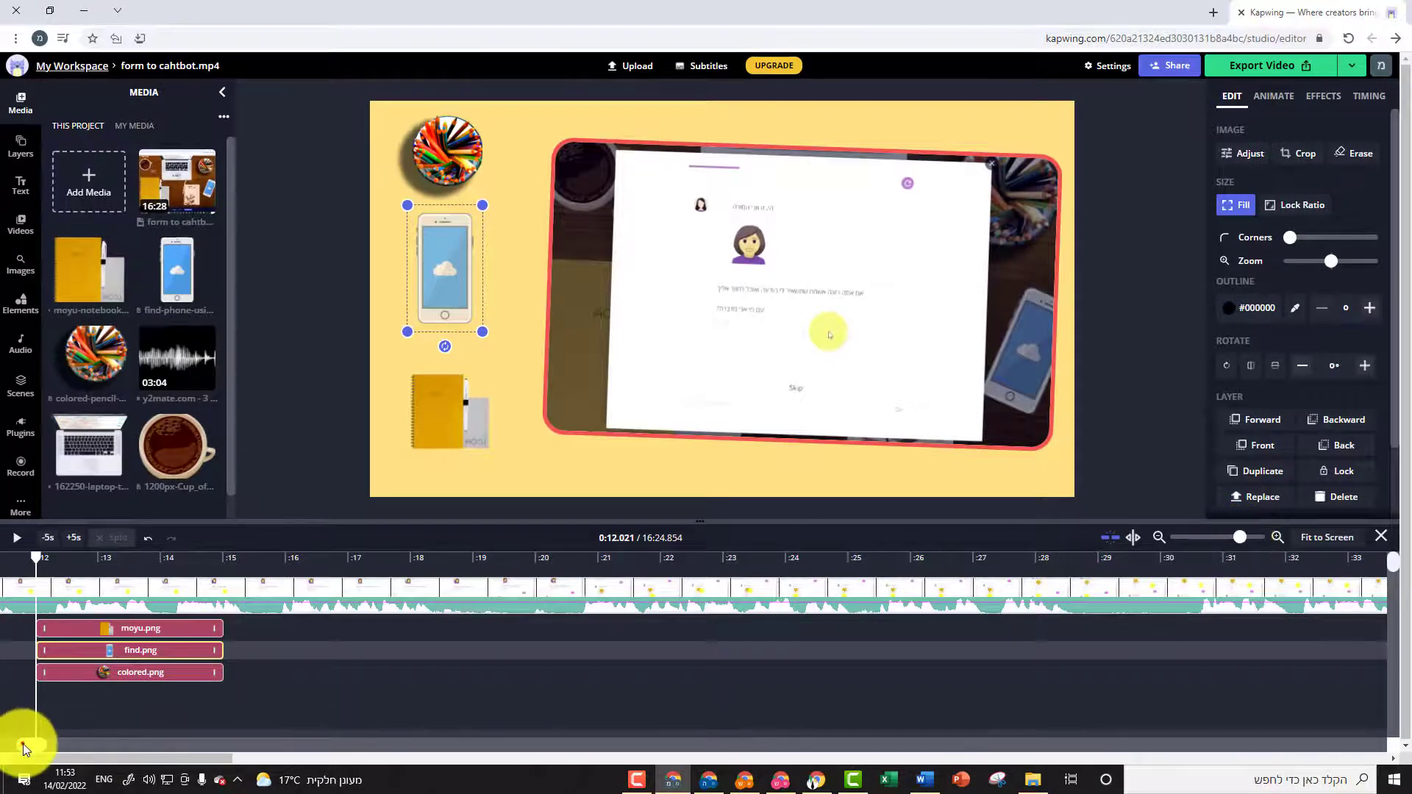
pyautogui.moveTo(24, 749); pyautogui.dragTo(15, 746)
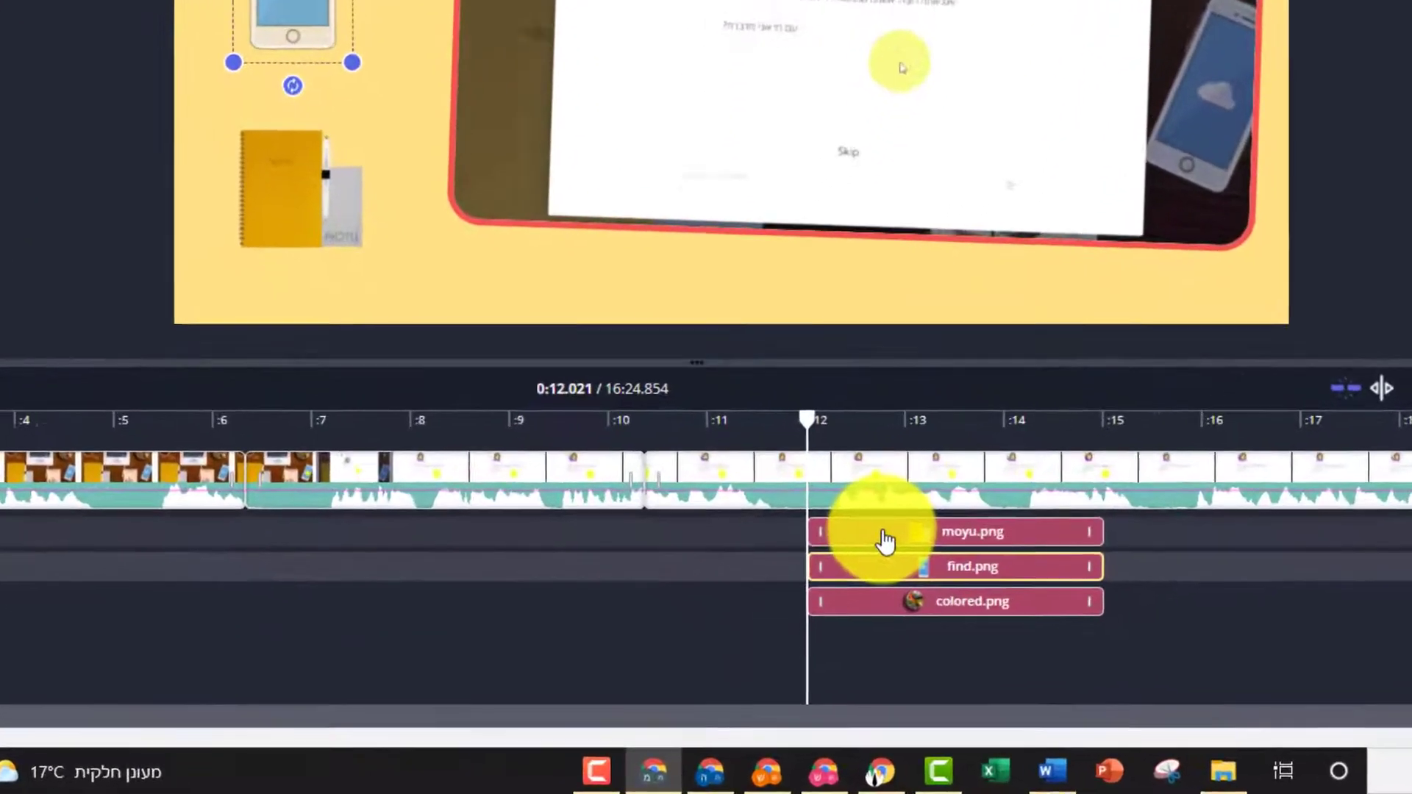
pyautogui.moveTo(816, 626); pyautogui.dragTo(740, 631)
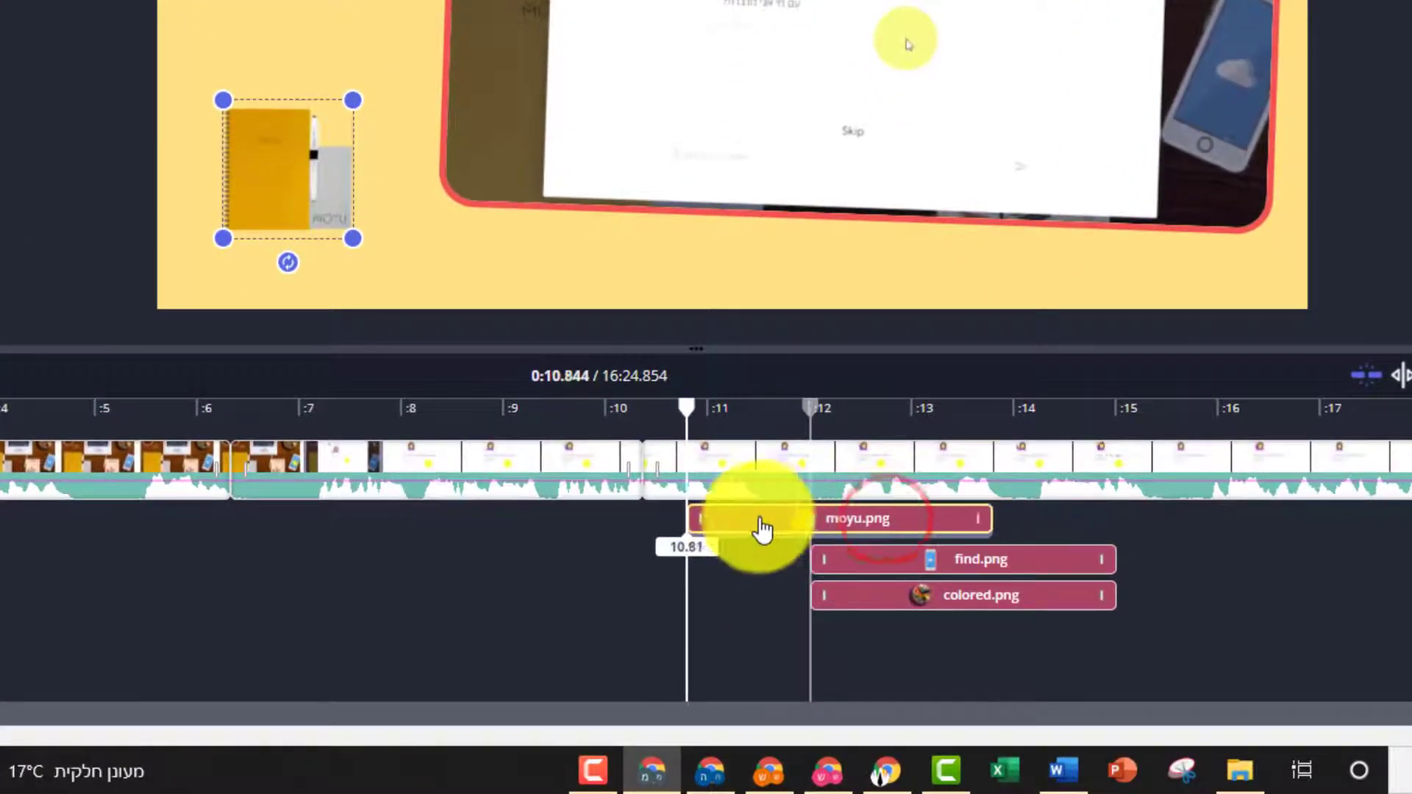
pyautogui.moveTo(763, 528); pyautogui.dragTo(1014, 526)
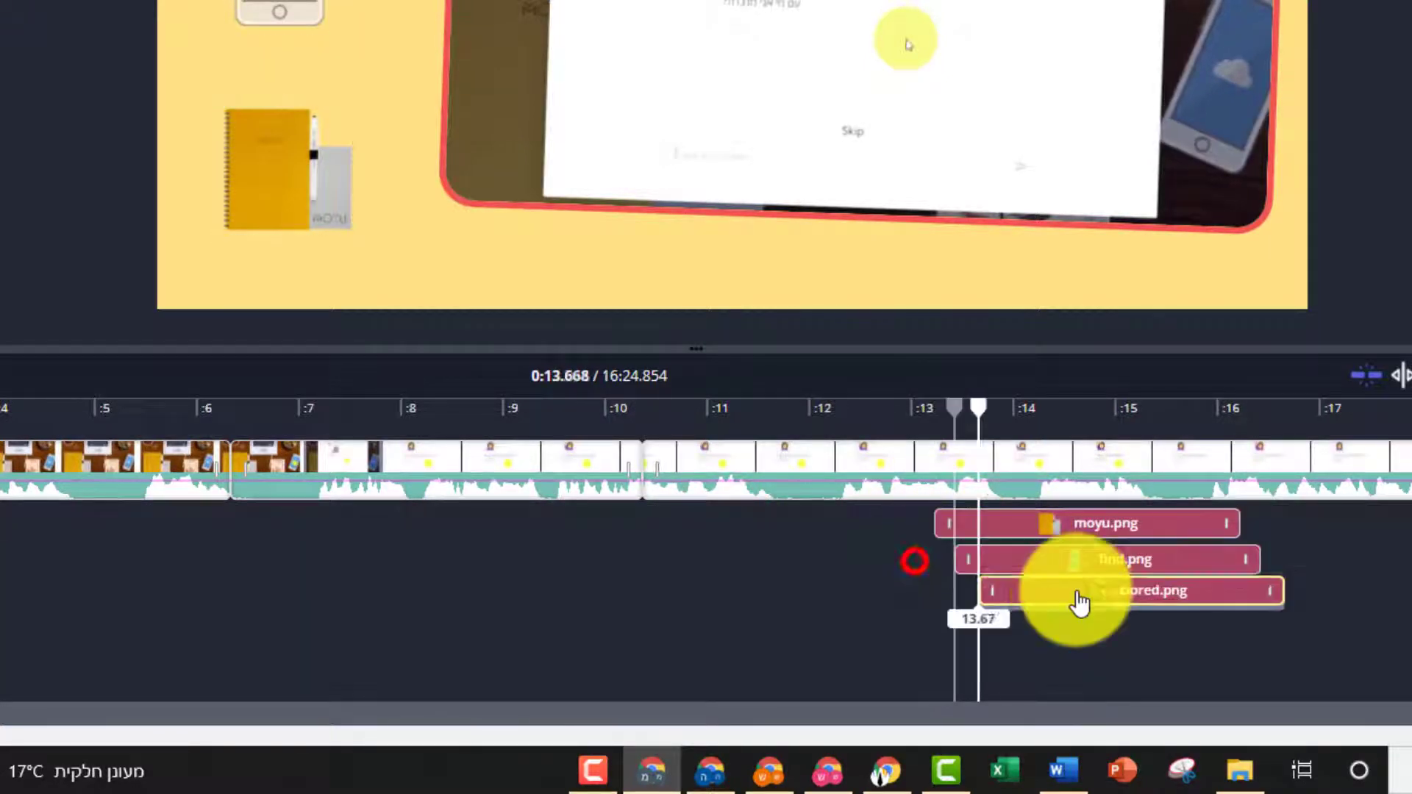
pyautogui.moveTo(1079, 603); pyautogui.dragTo(1072, 604)
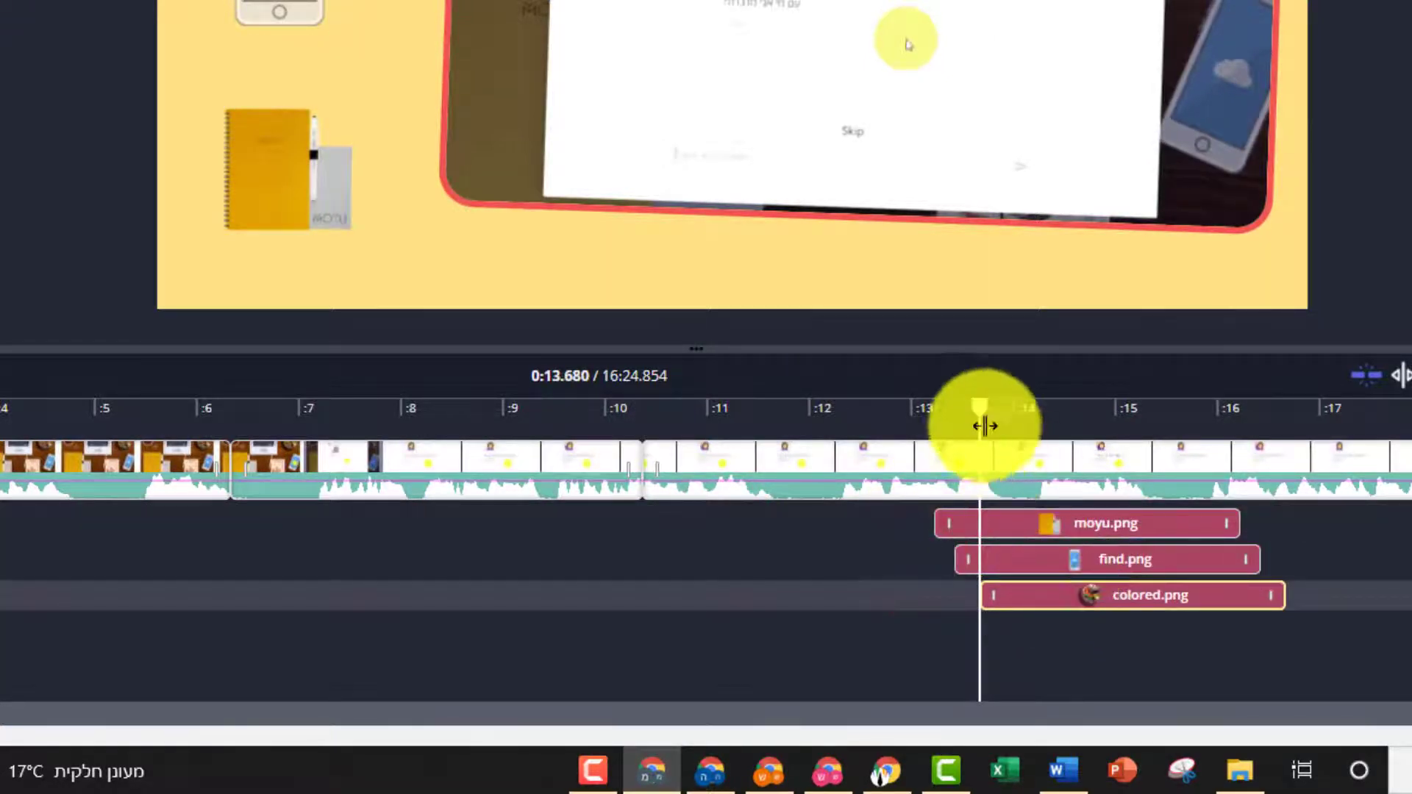
pyautogui.moveTo(979, 409); pyautogui.dragTo(878, 425)
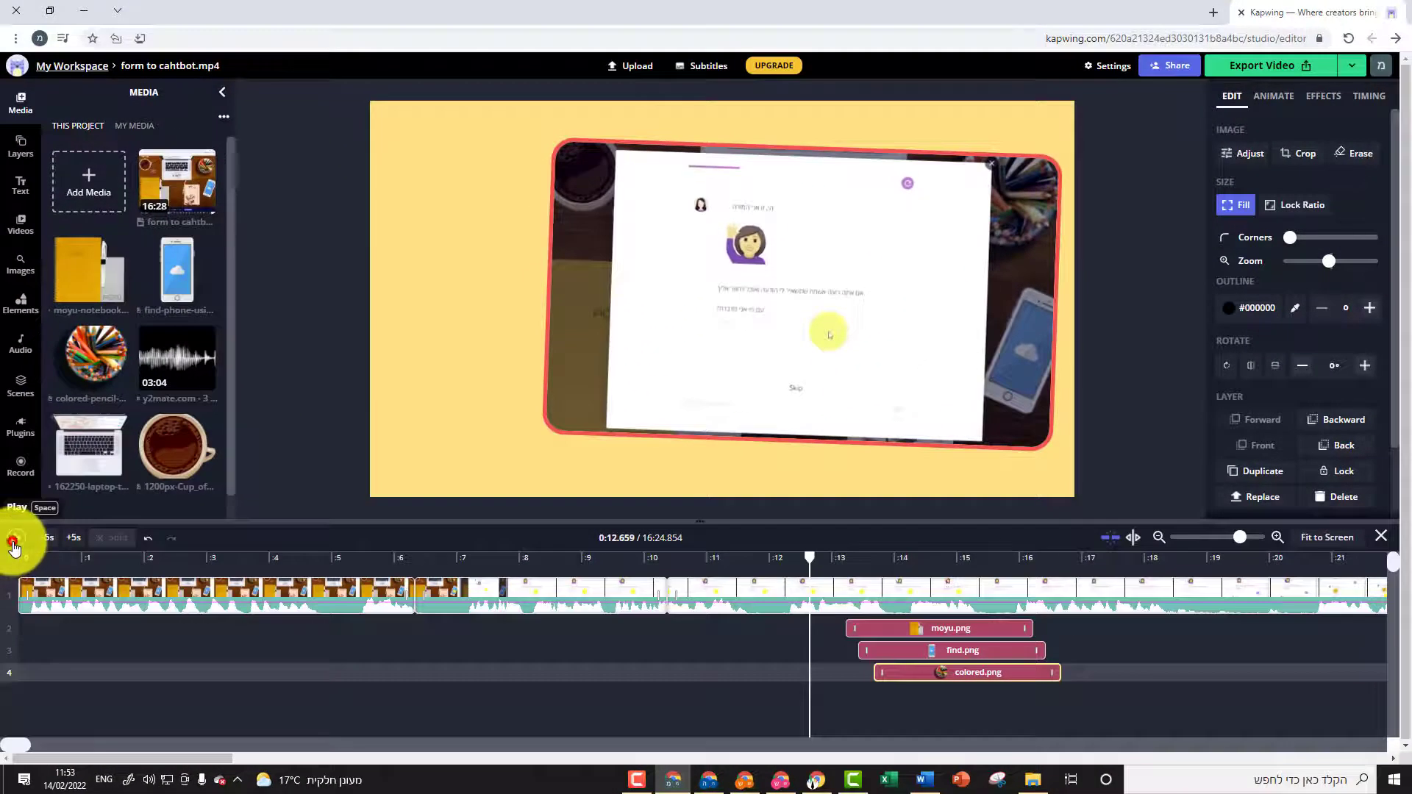
pyautogui.click(13, 542)
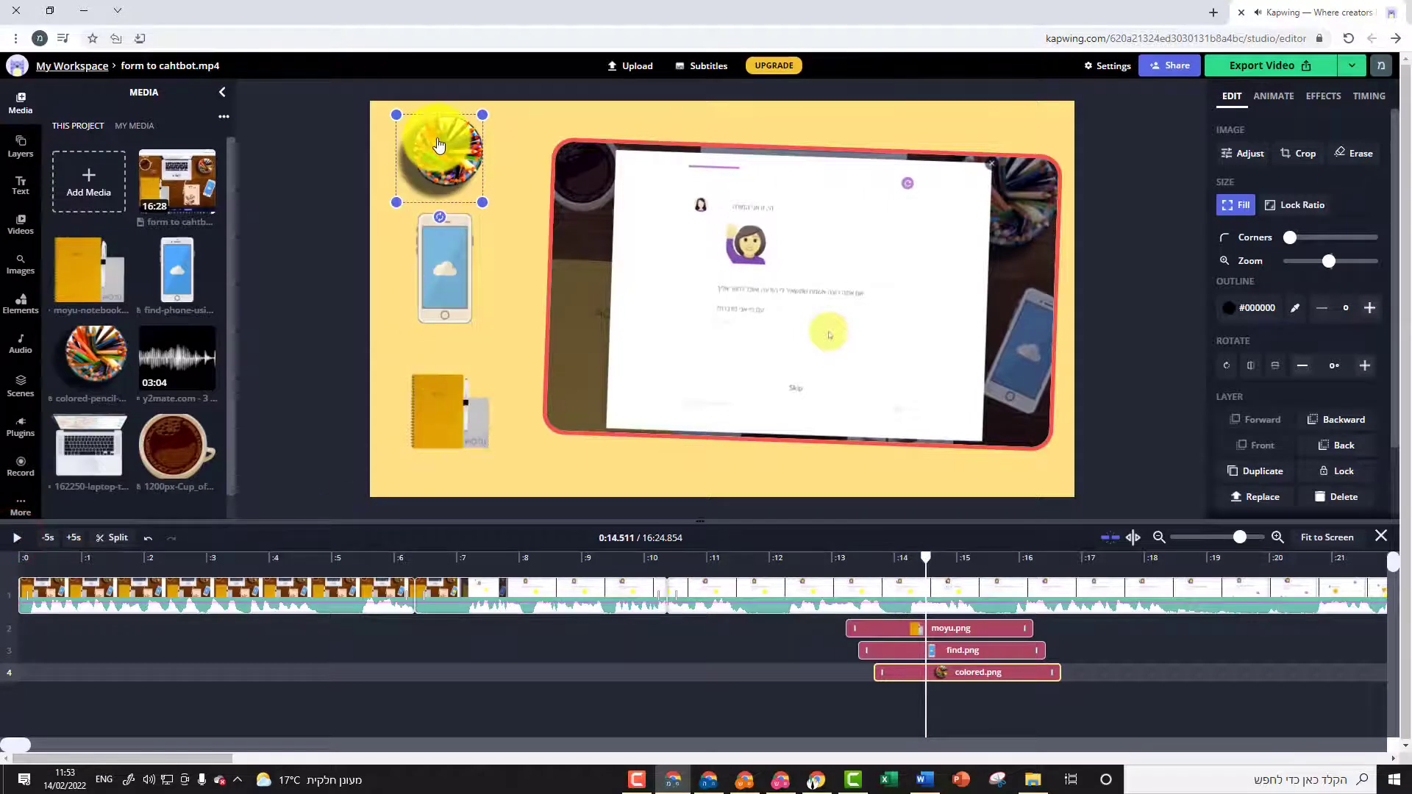
# Apply a Fade intro animation to the notebook image and preview it
pyautogui.click(956, 629)
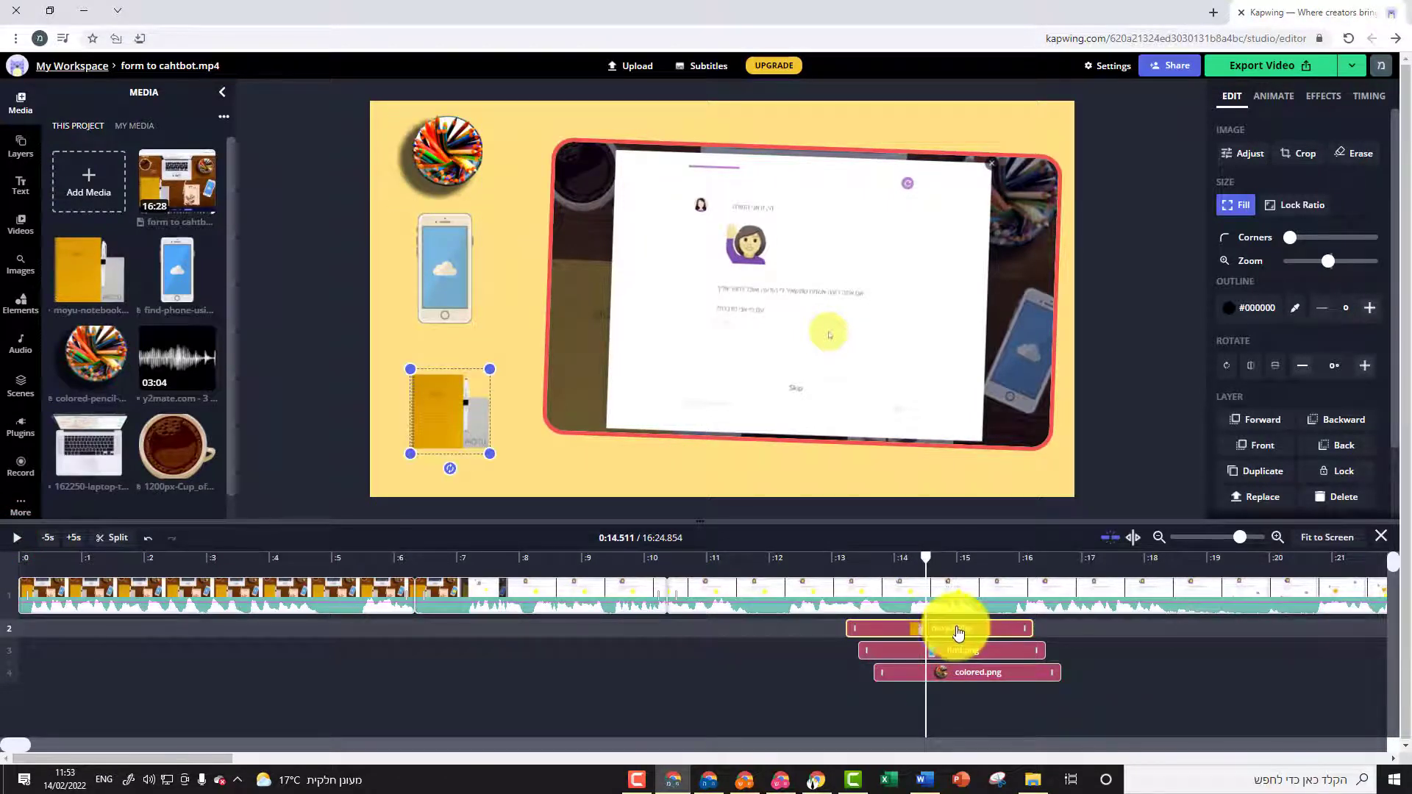
pyautogui.click(1279, 97)
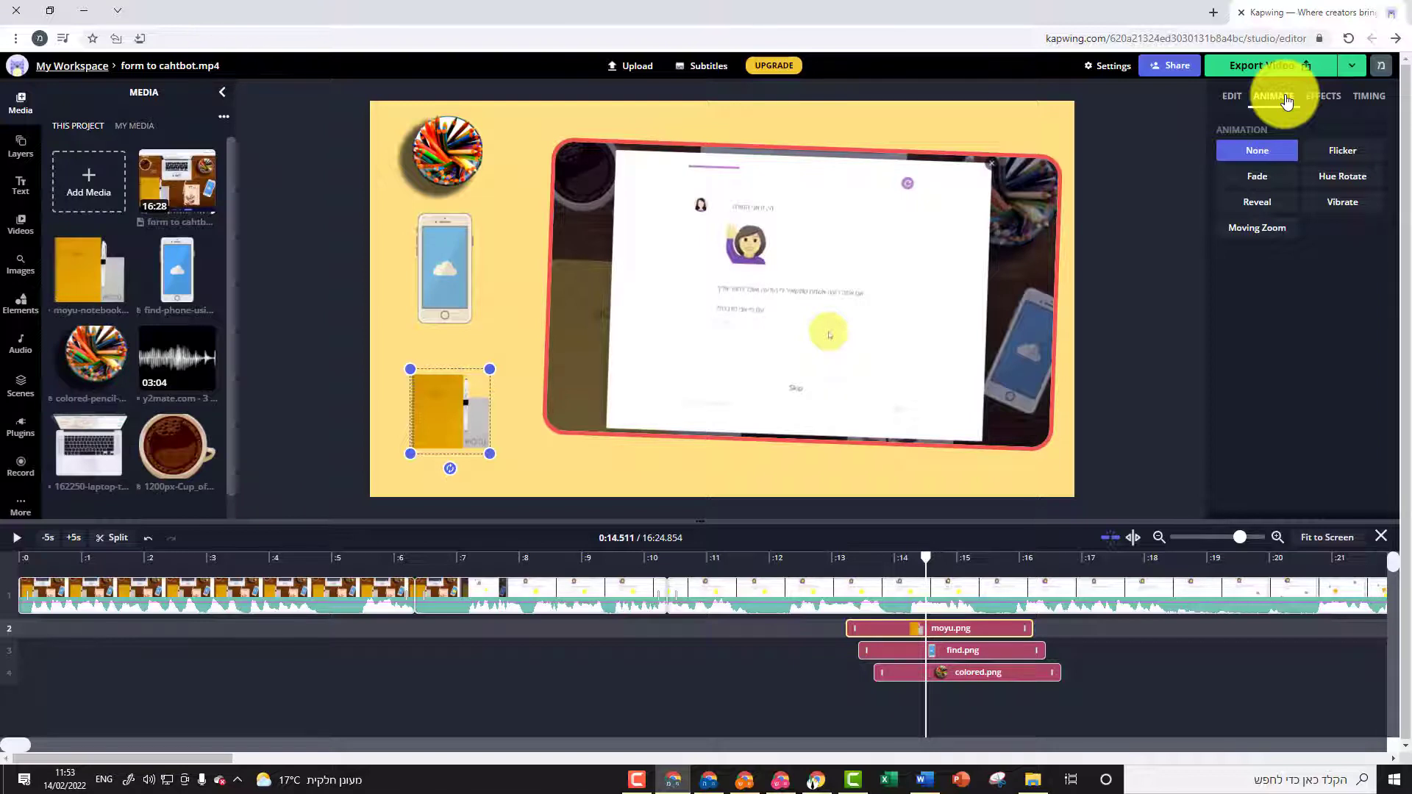
pyautogui.click(1264, 182)
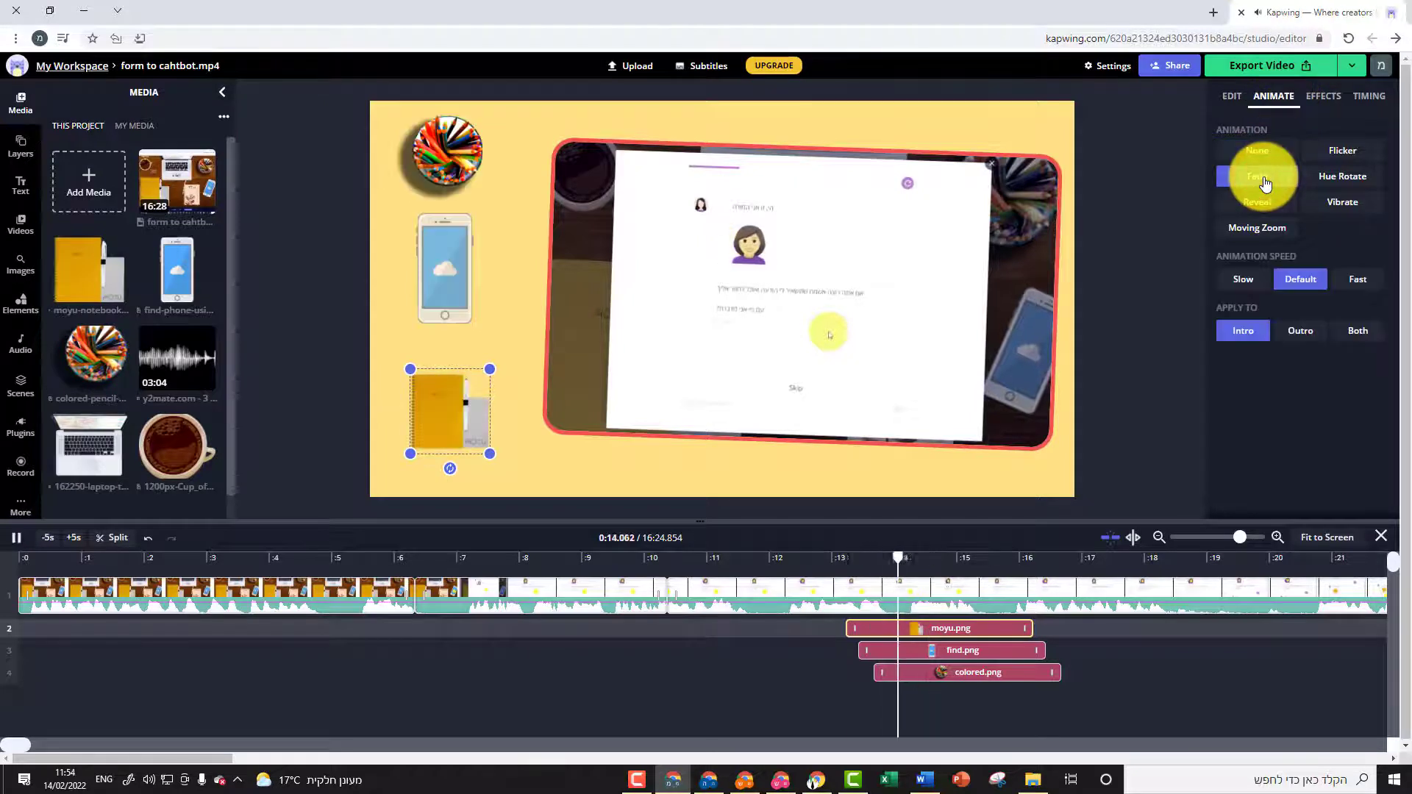
pyautogui.click(16, 537)
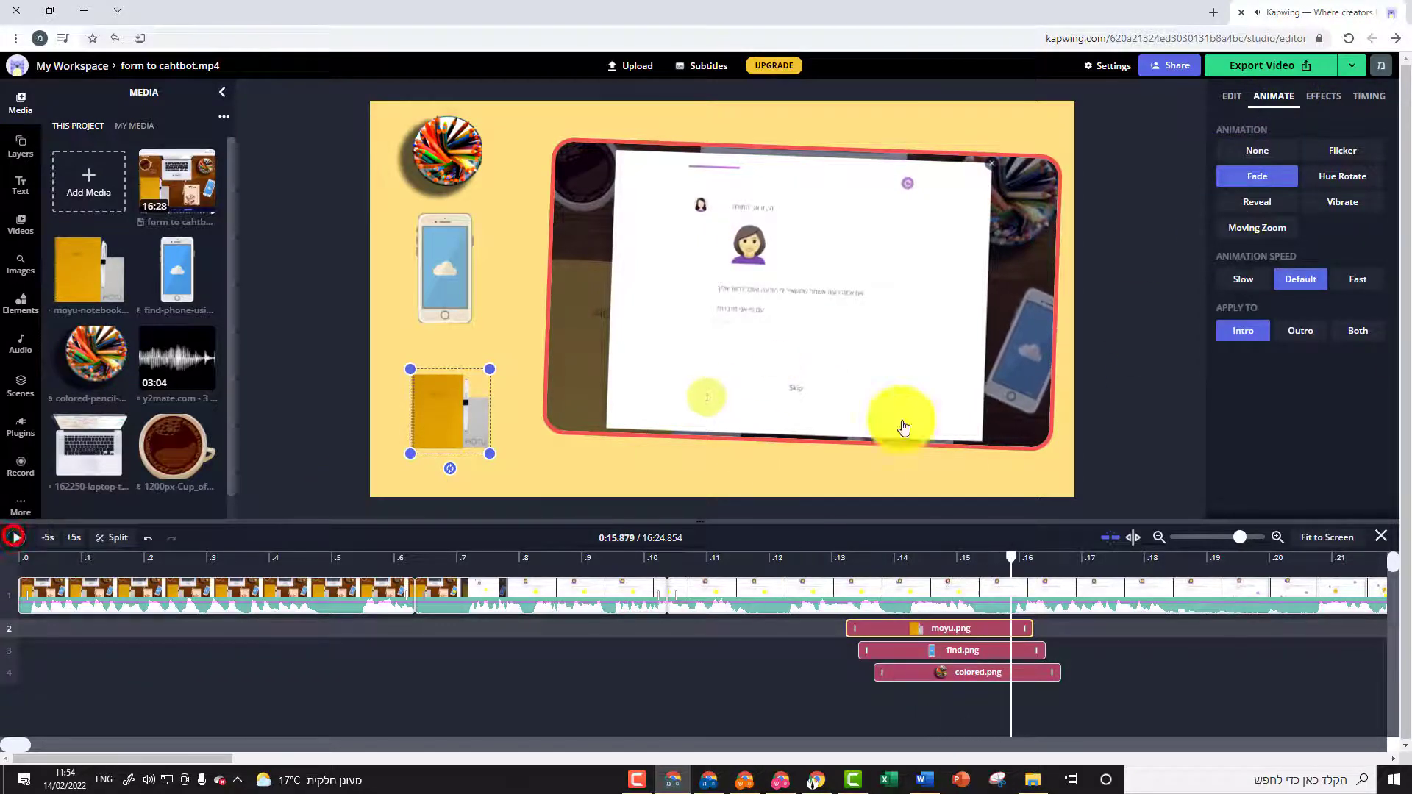
# Give the phone and pencil images a Fade intro animation, and set the fade speed to Slow on all three images
pyautogui.click(930, 651)
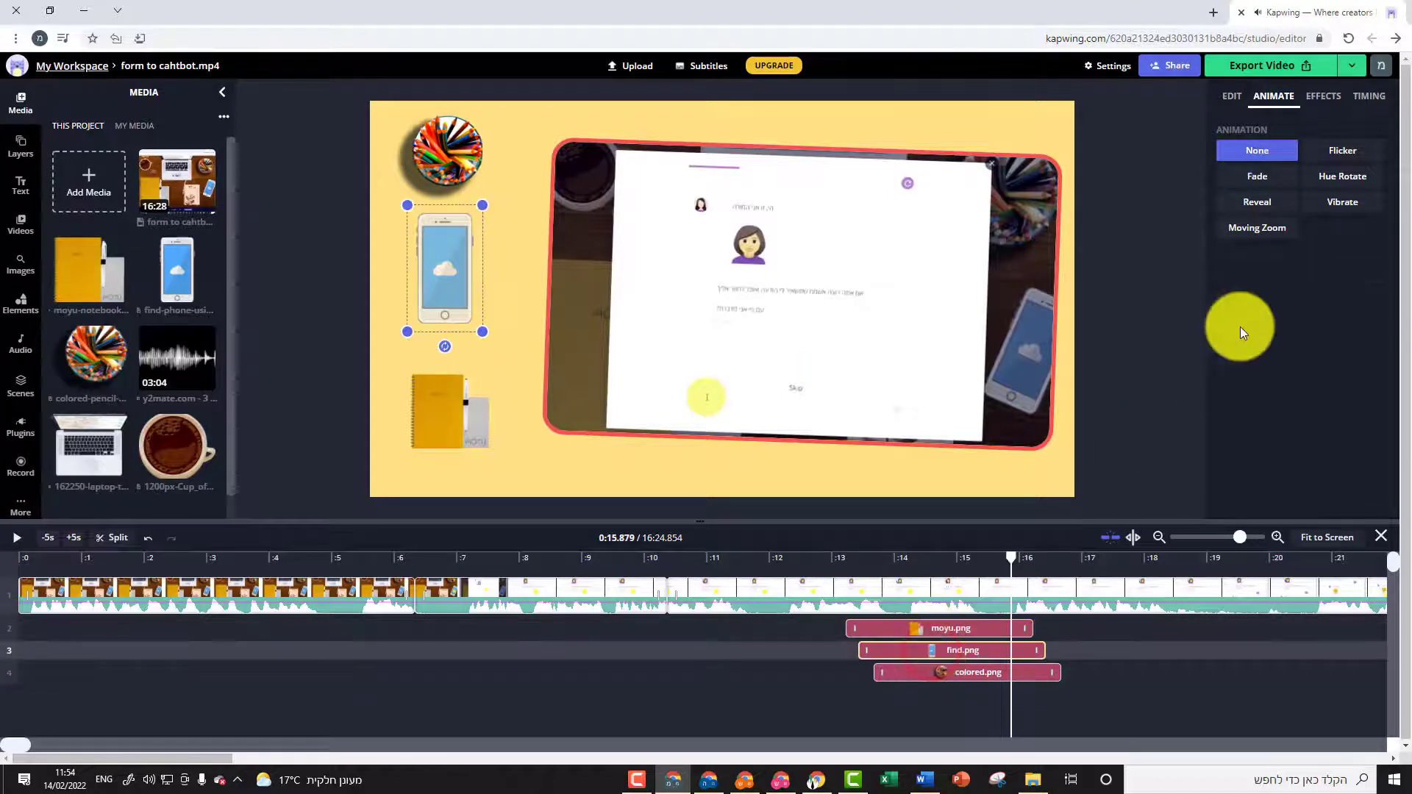
pyautogui.click(1264, 182)
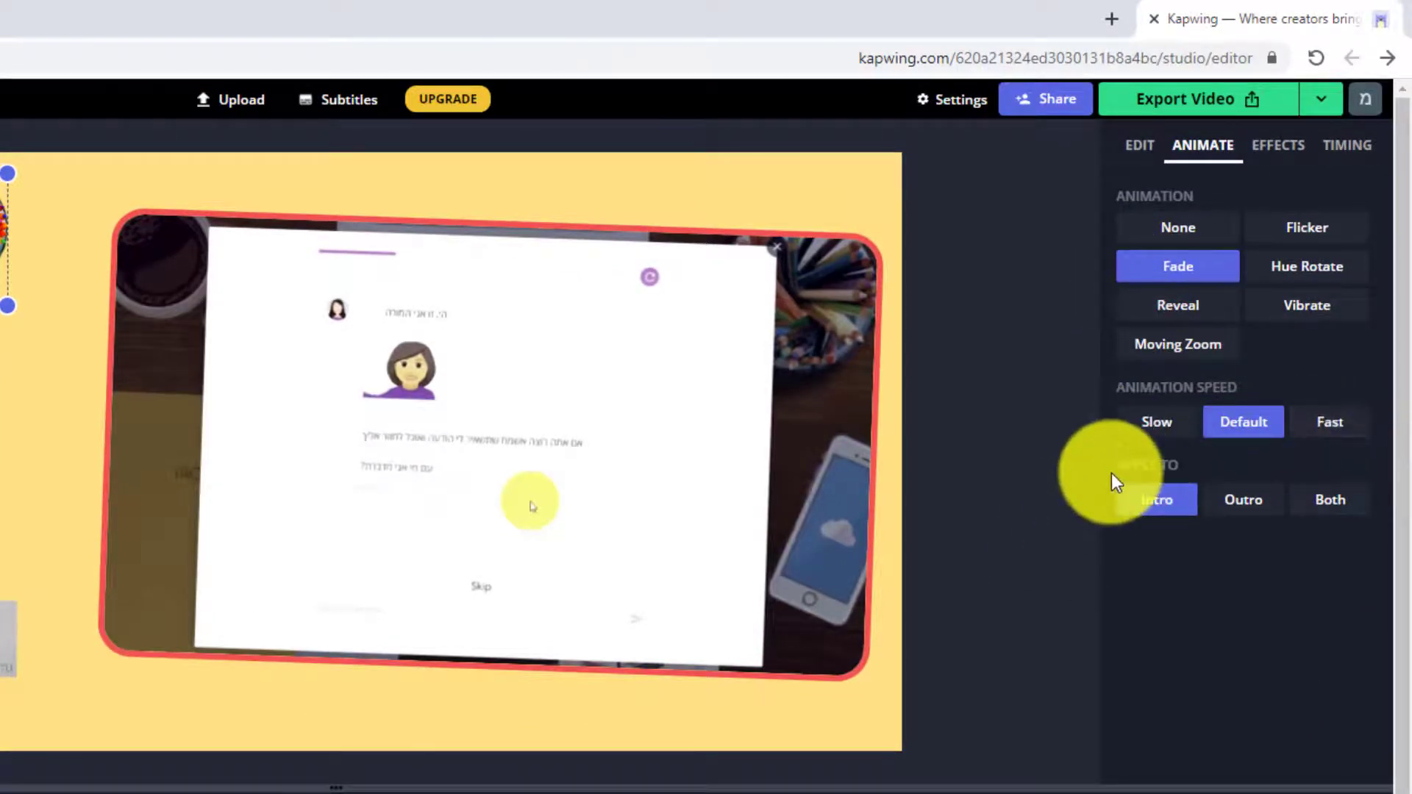
pyautogui.click(1157, 430)
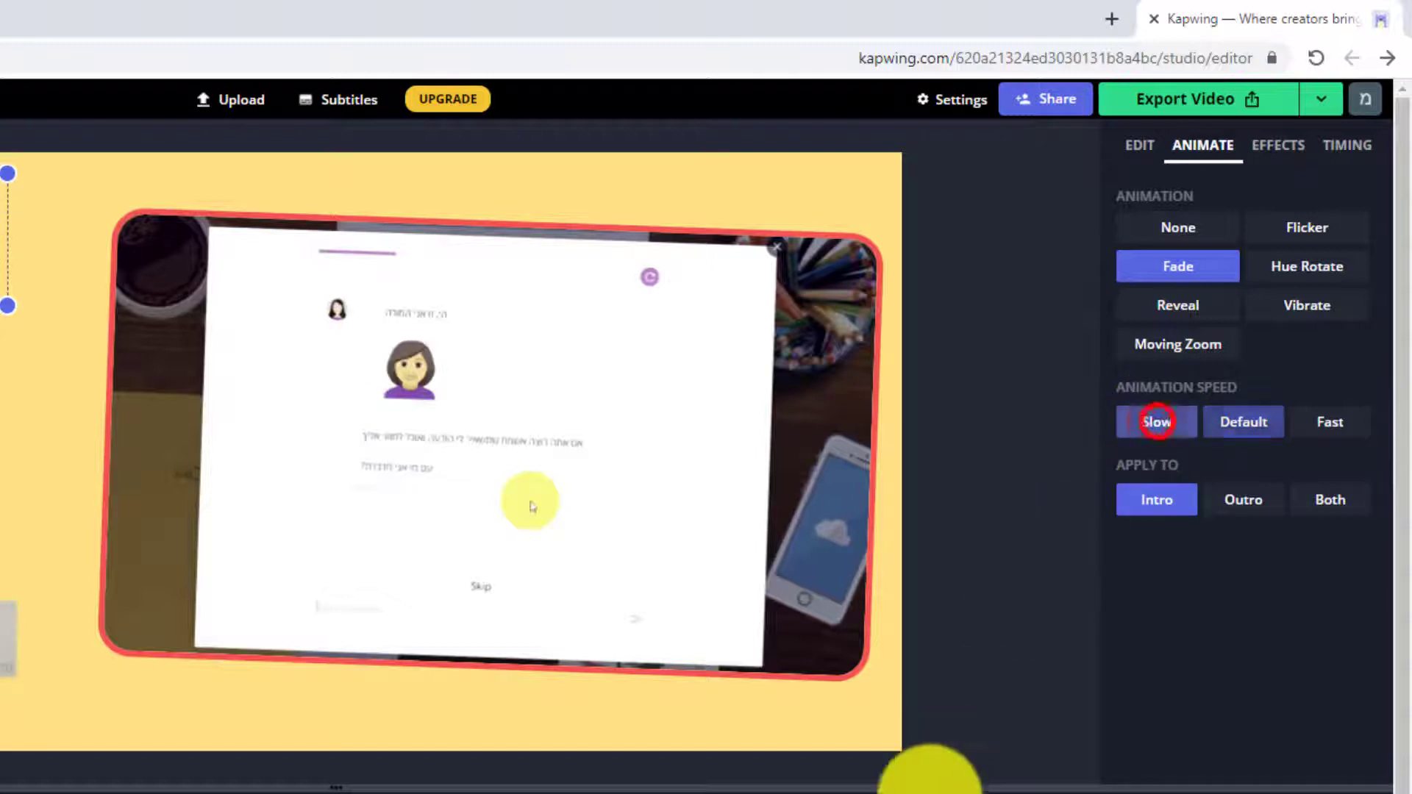
pyautogui.click(1139, 423)
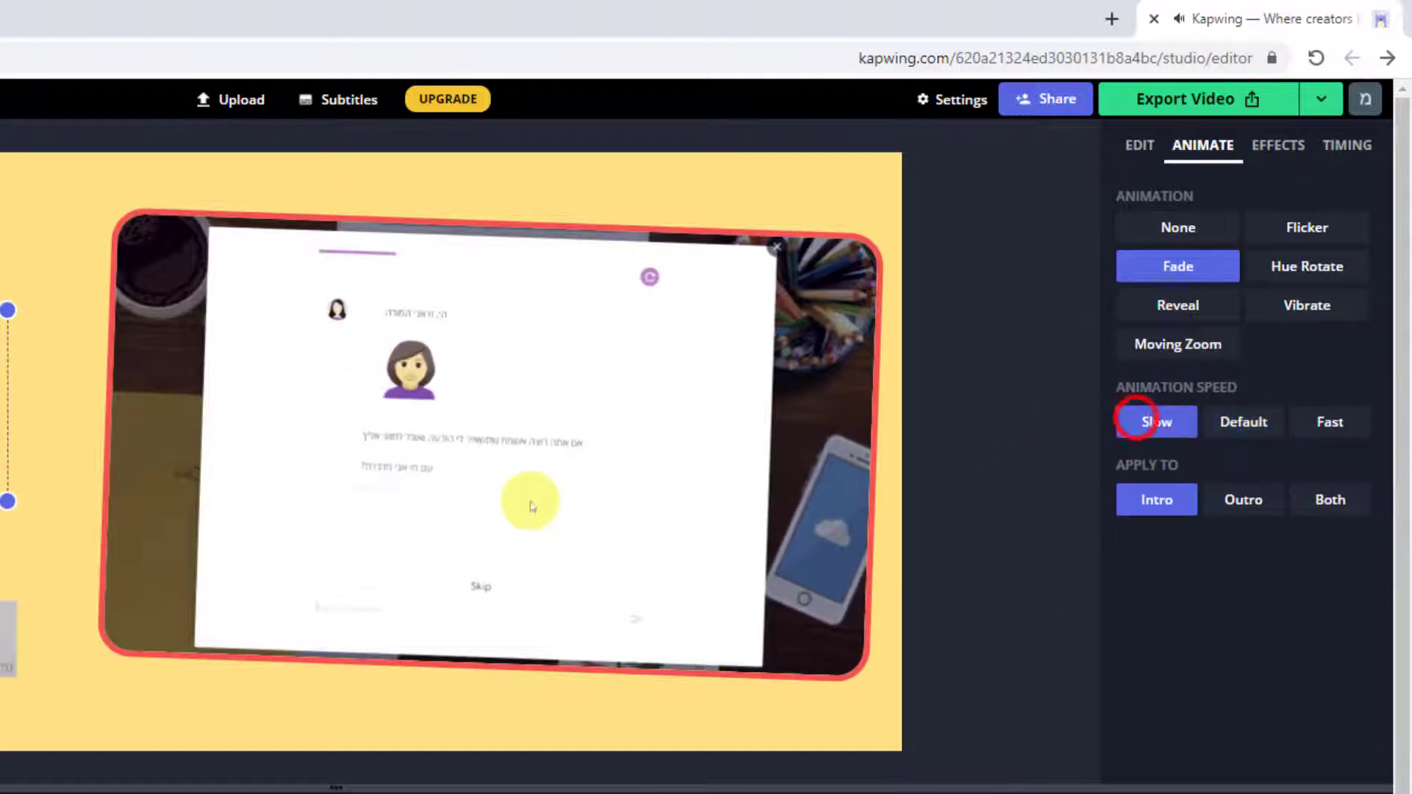
pyautogui.click(1130, 432)
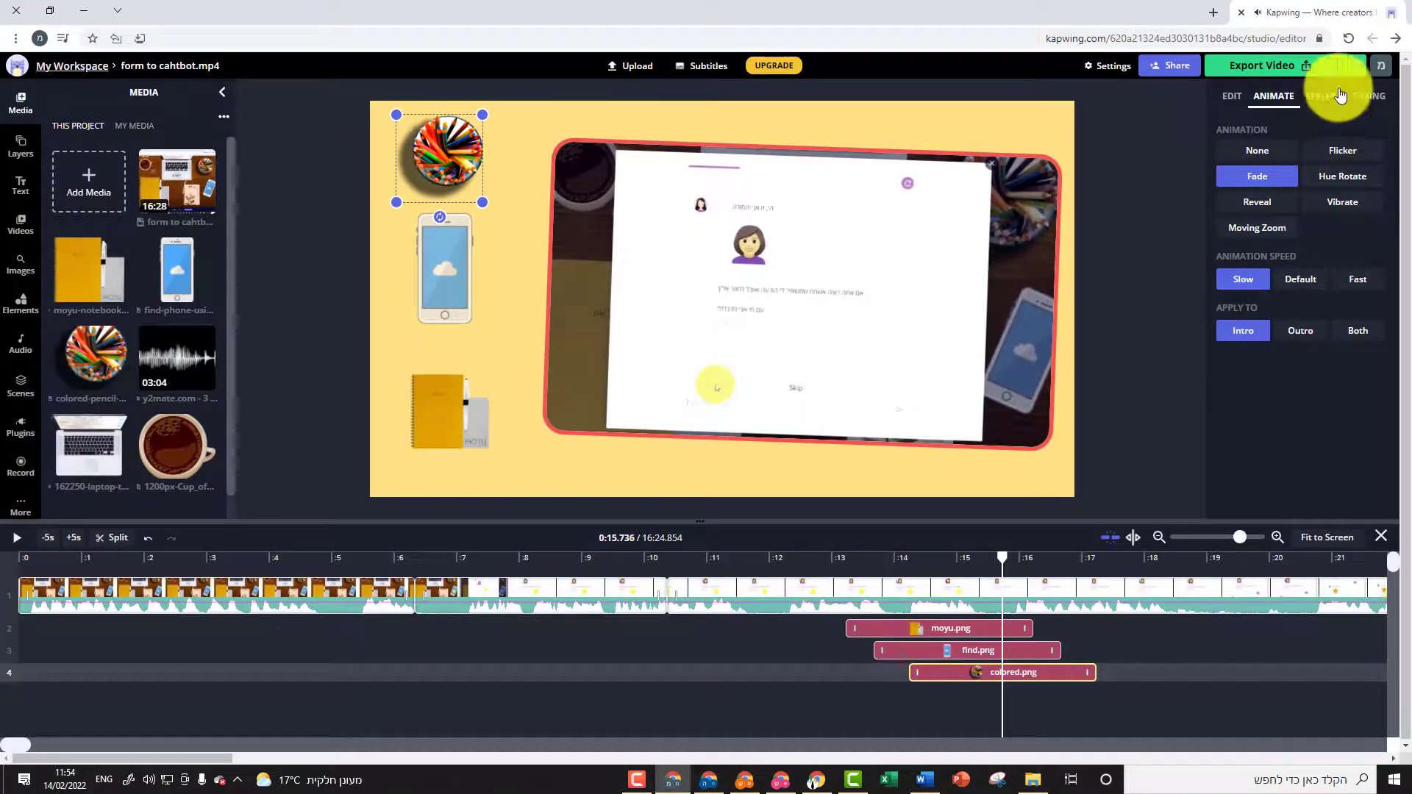
# Add a Drop Shadow effect to the phone image and the notebook image
pyautogui.click(1335, 95)
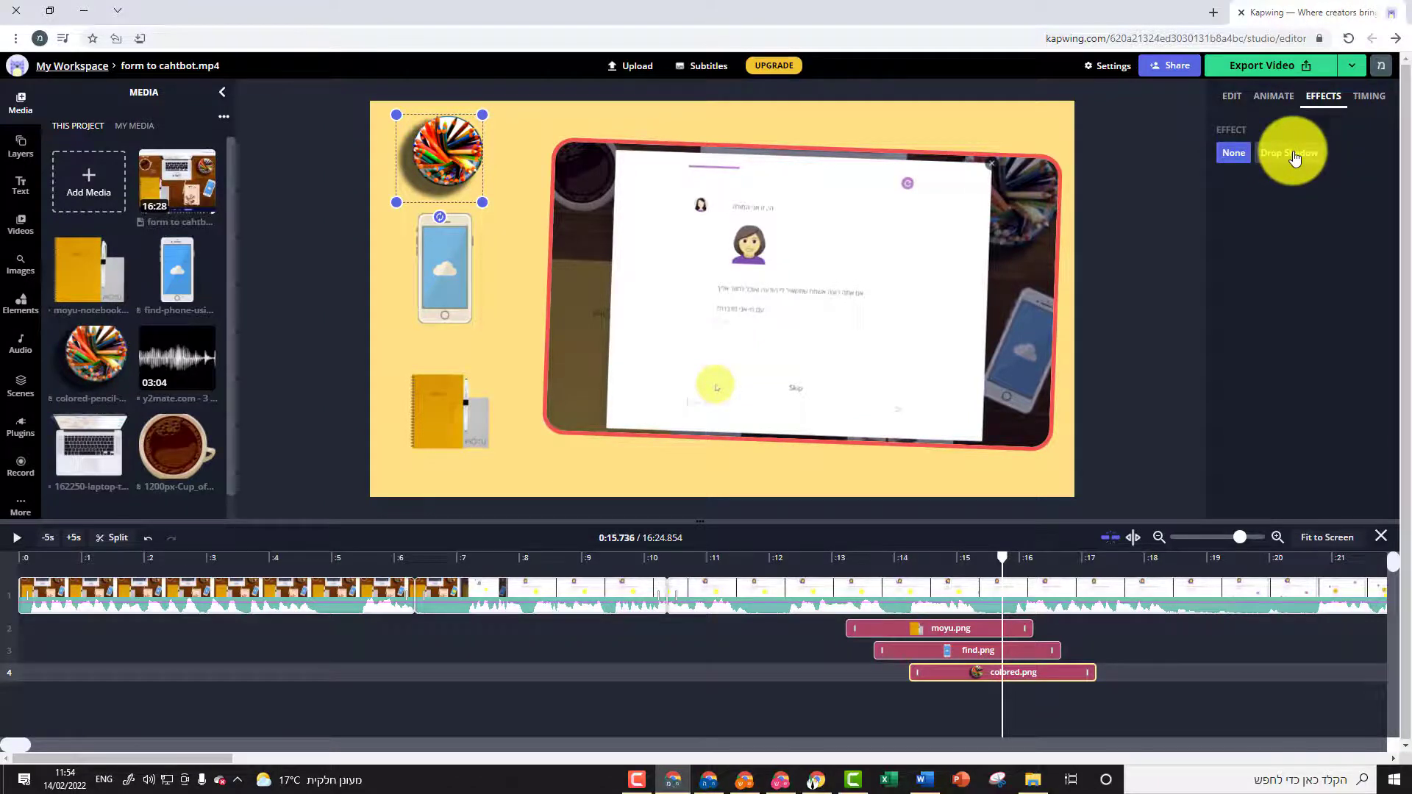
pyautogui.click(439, 300)
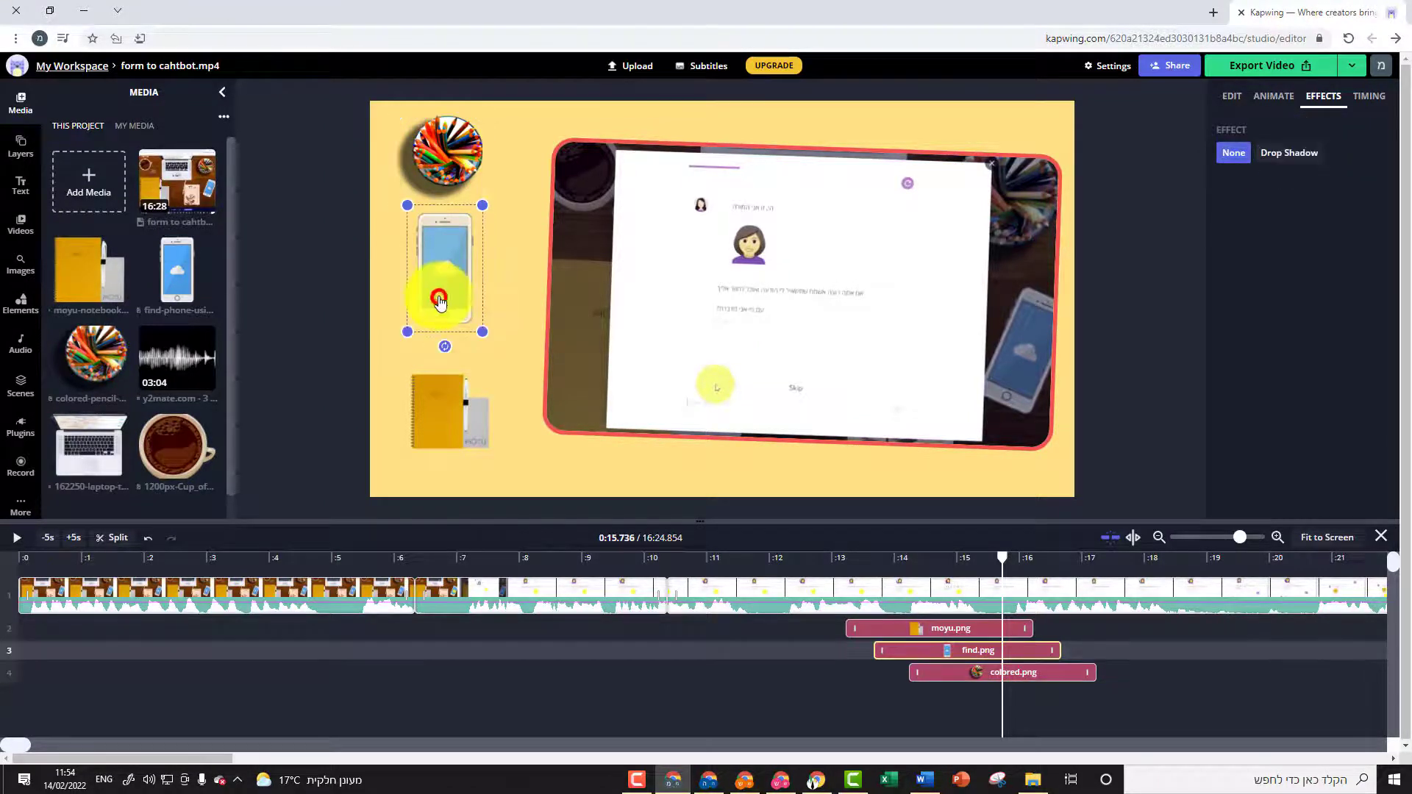
pyautogui.click(1310, 161)
pyautogui.click(426, 419)
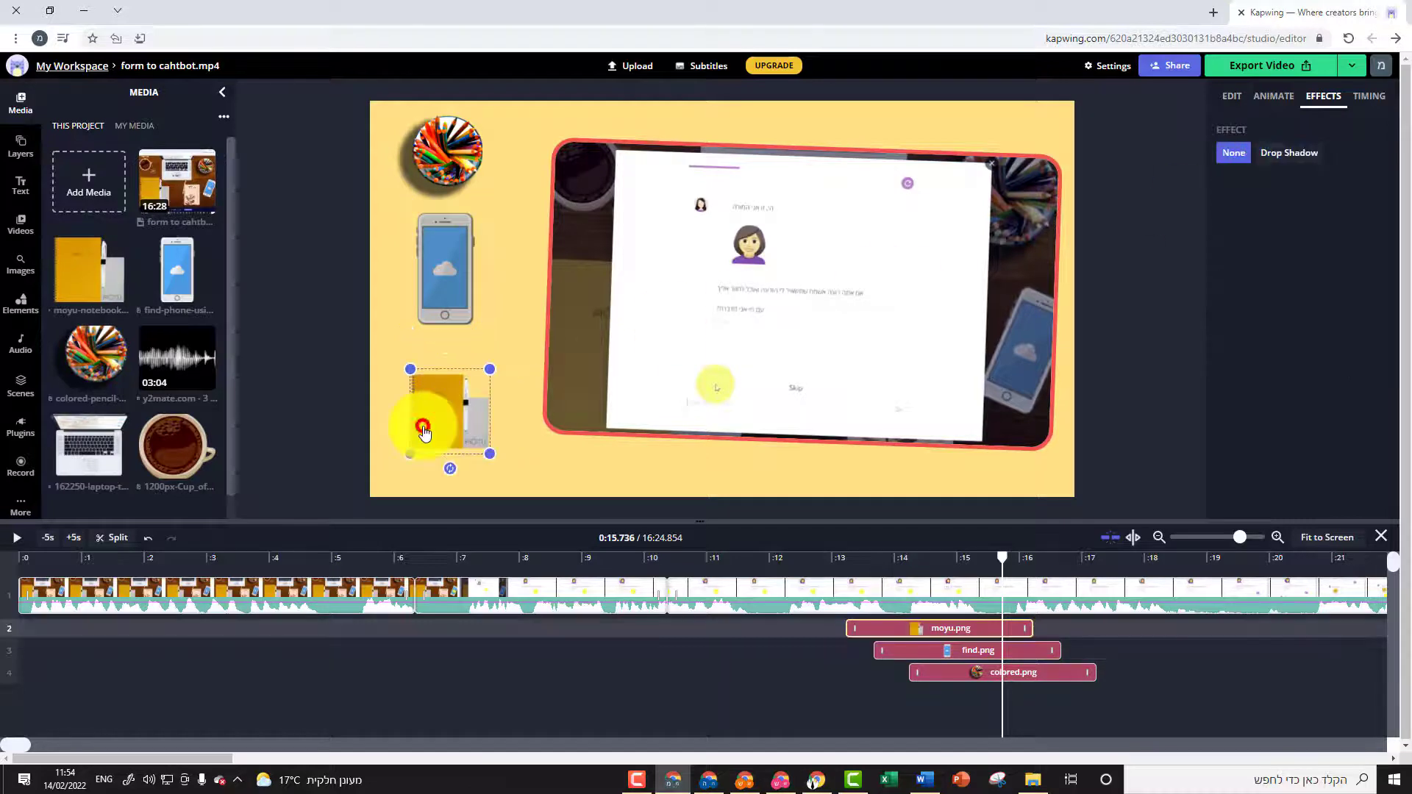
pyautogui.click(1309, 160)
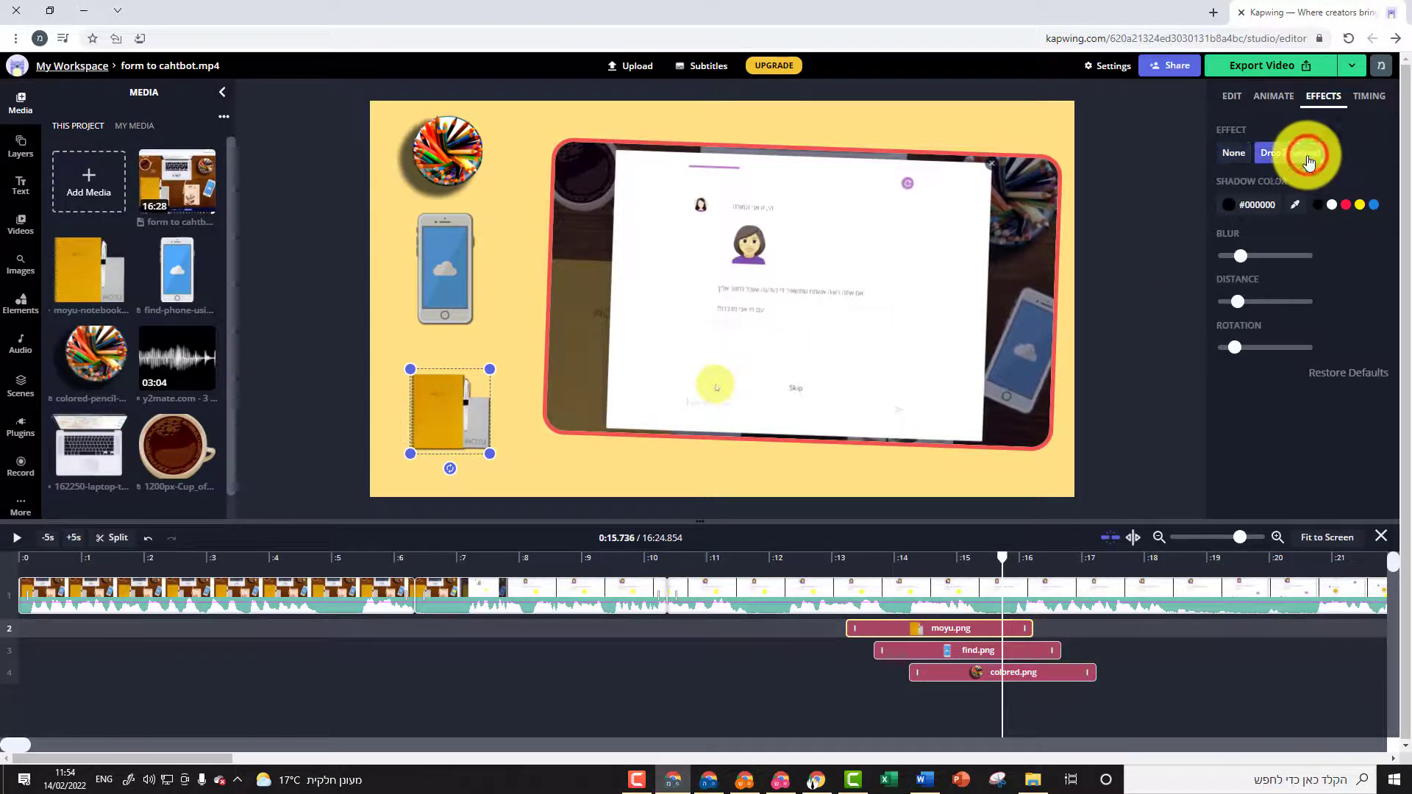
# Extend the notebook clip to end at about 18.8 s, shorten the phone clip to about 15.3 s, and scrub back to preview
pyautogui.click(1025, 637)
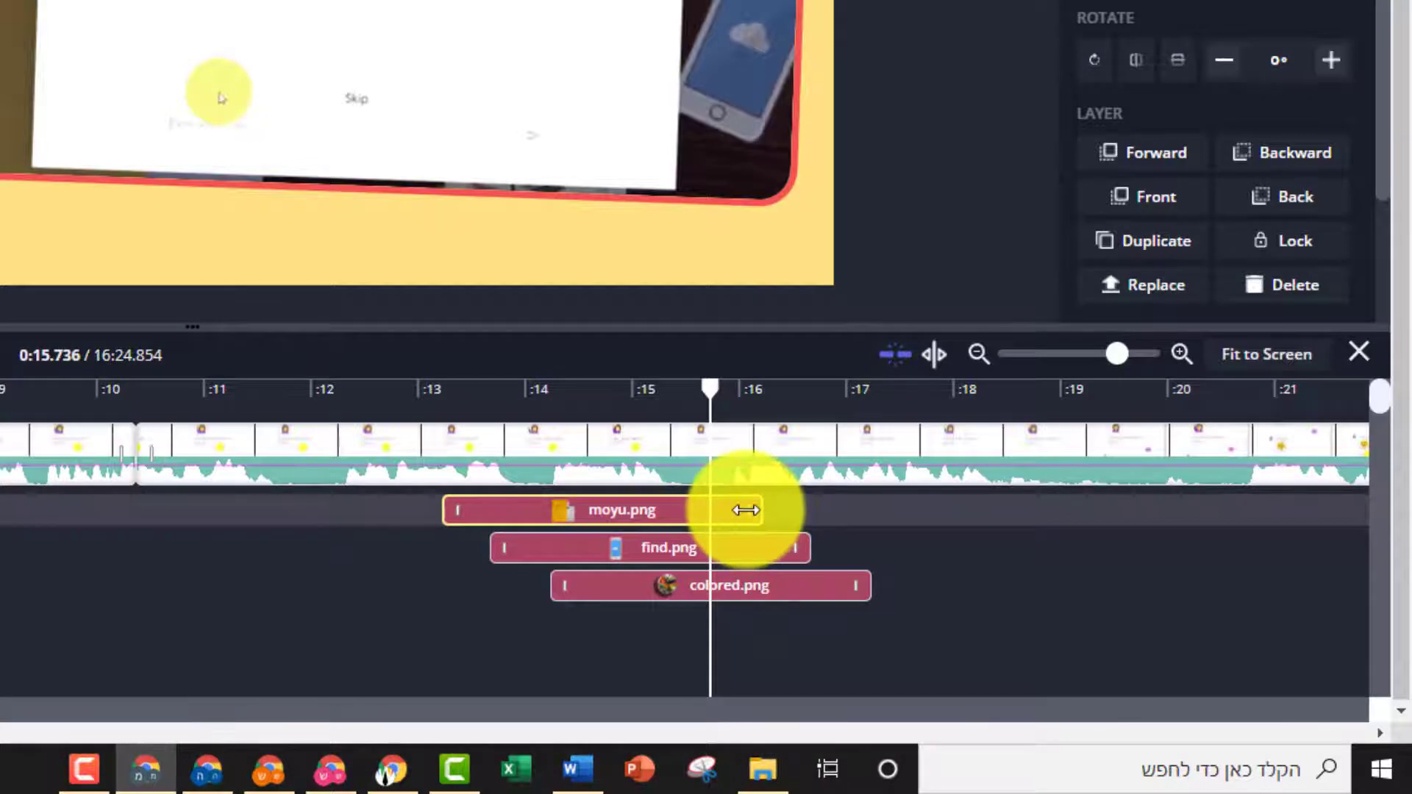
pyautogui.moveTo(746, 510); pyautogui.dragTo(1018, 511)
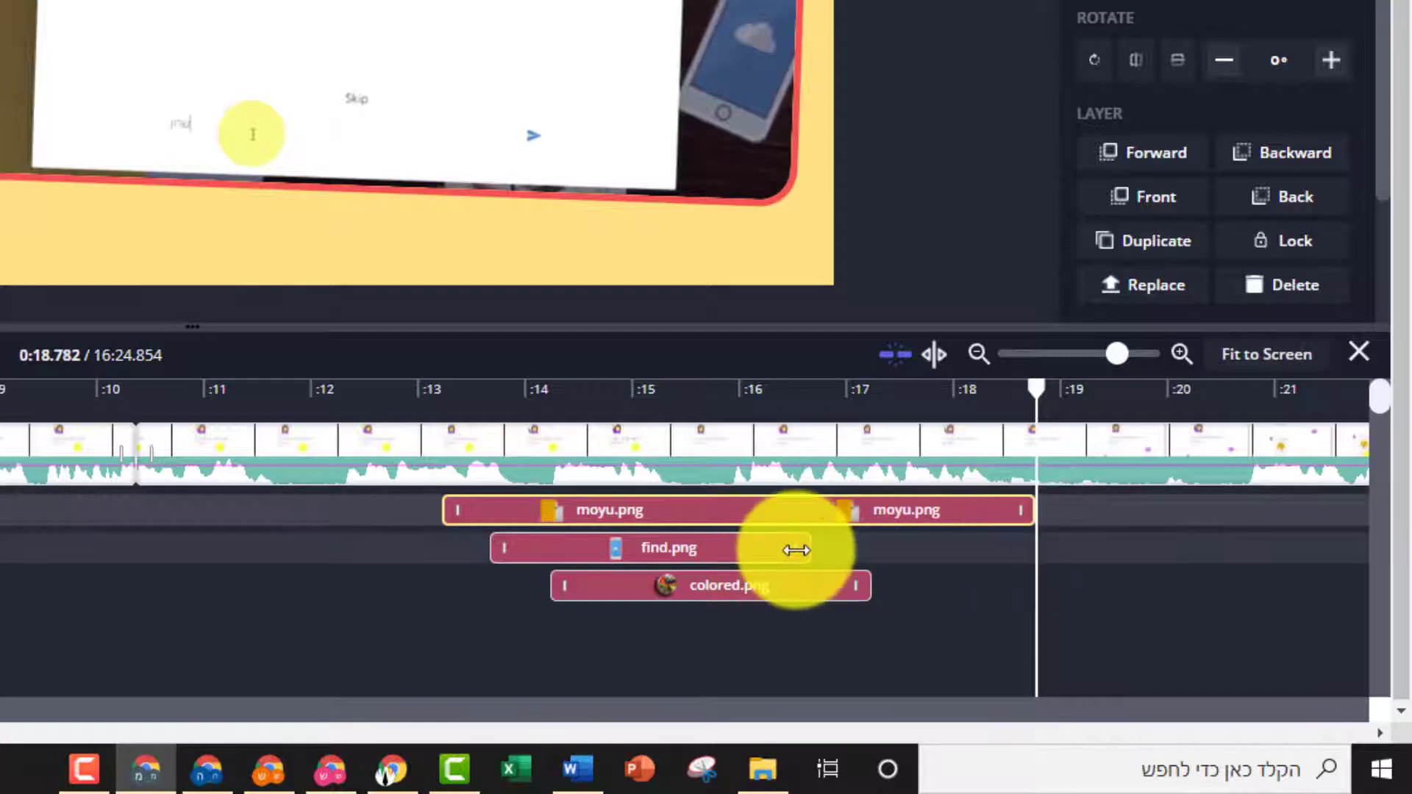
pyautogui.moveTo(795, 548); pyautogui.dragTo(662, 563)
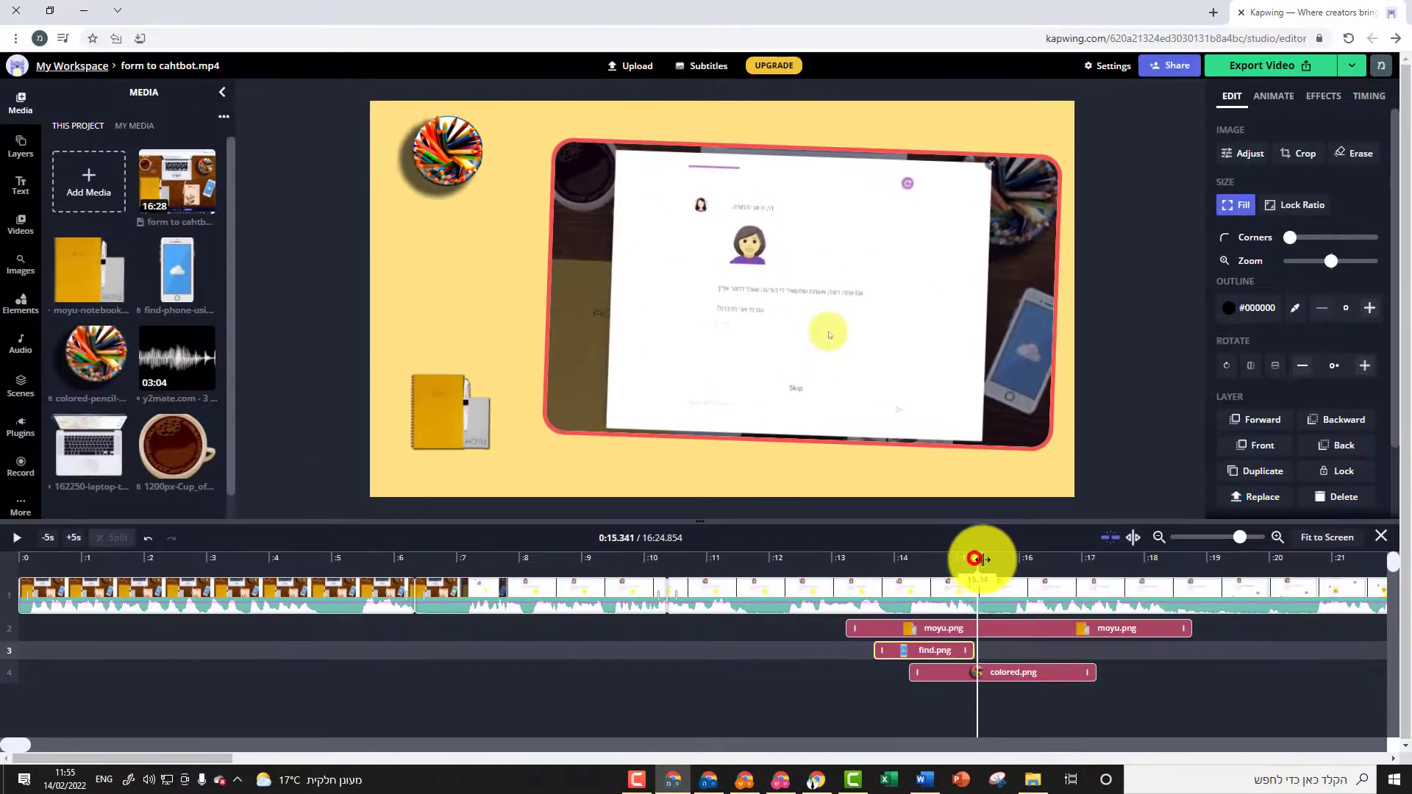
pyautogui.moveTo(733, 431); pyautogui.dragTo(426, 428)
# Place the playhead at about 15.95 s and add the project's audio file to the timeline there
pyautogui.moveTo(779, 560); pyautogui.dragTo(1015, 561)
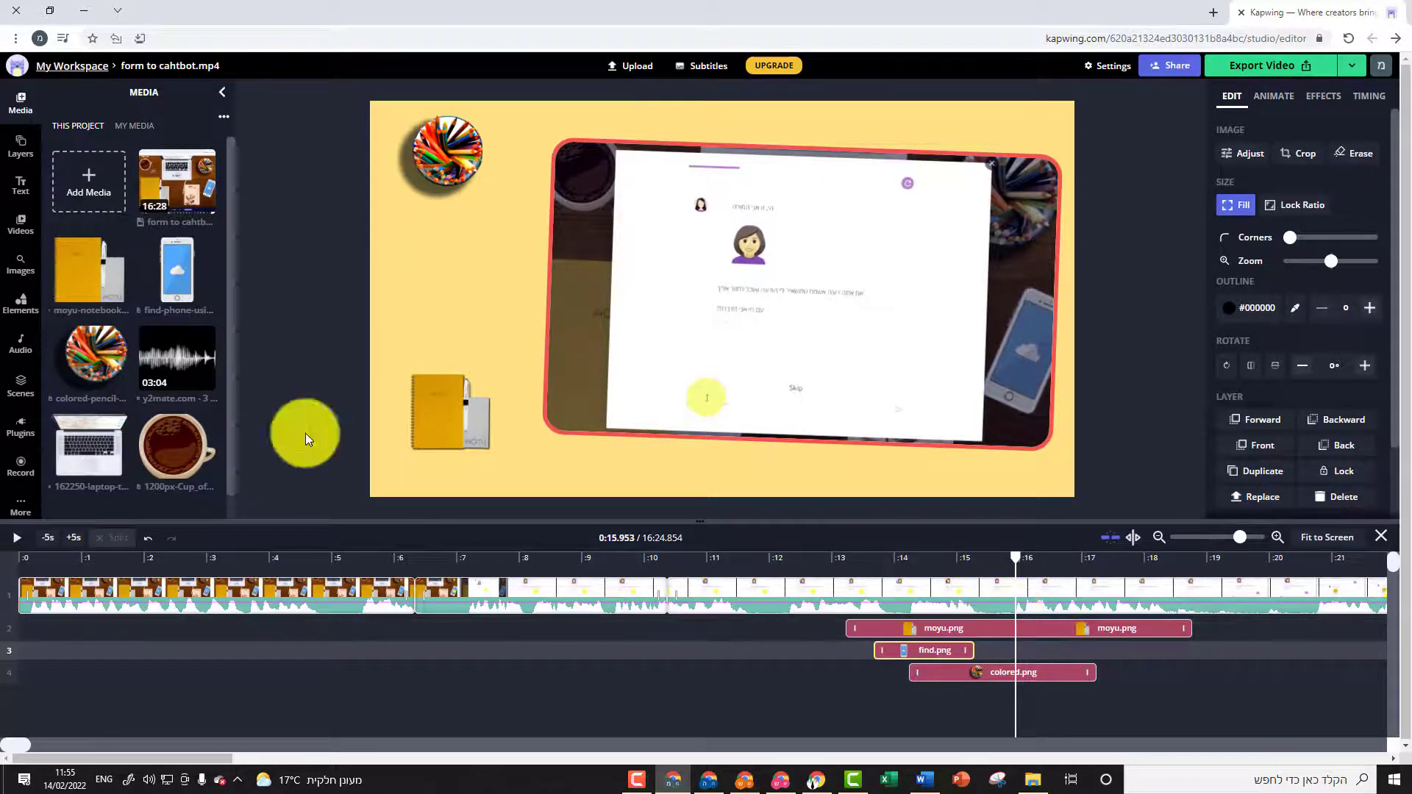
pyautogui.click(178, 357)
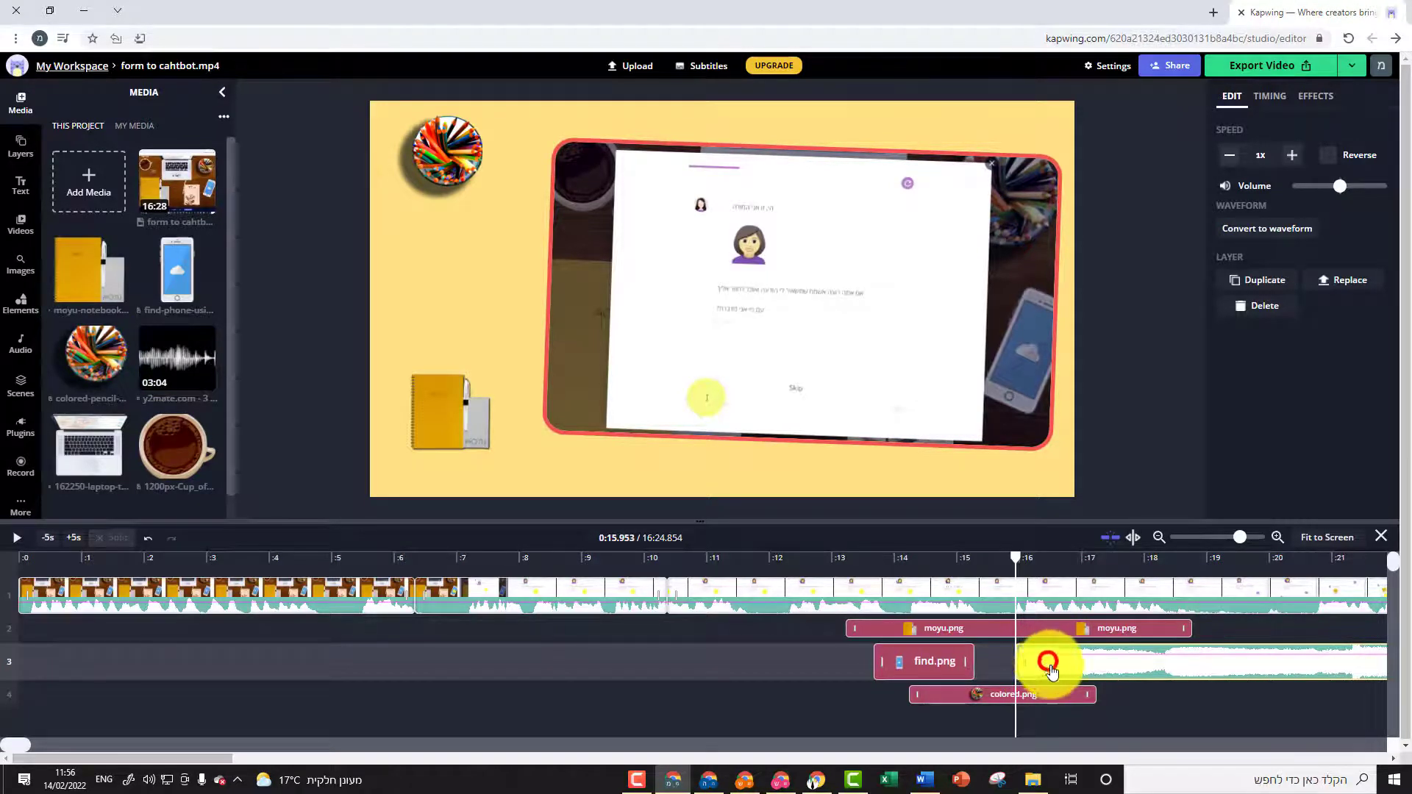
# Move the audio clip onto its own track starting at about 12.8 s and lower its volume to well below 100%
pyautogui.moveTo(1050, 671); pyautogui.dragTo(857, 715)
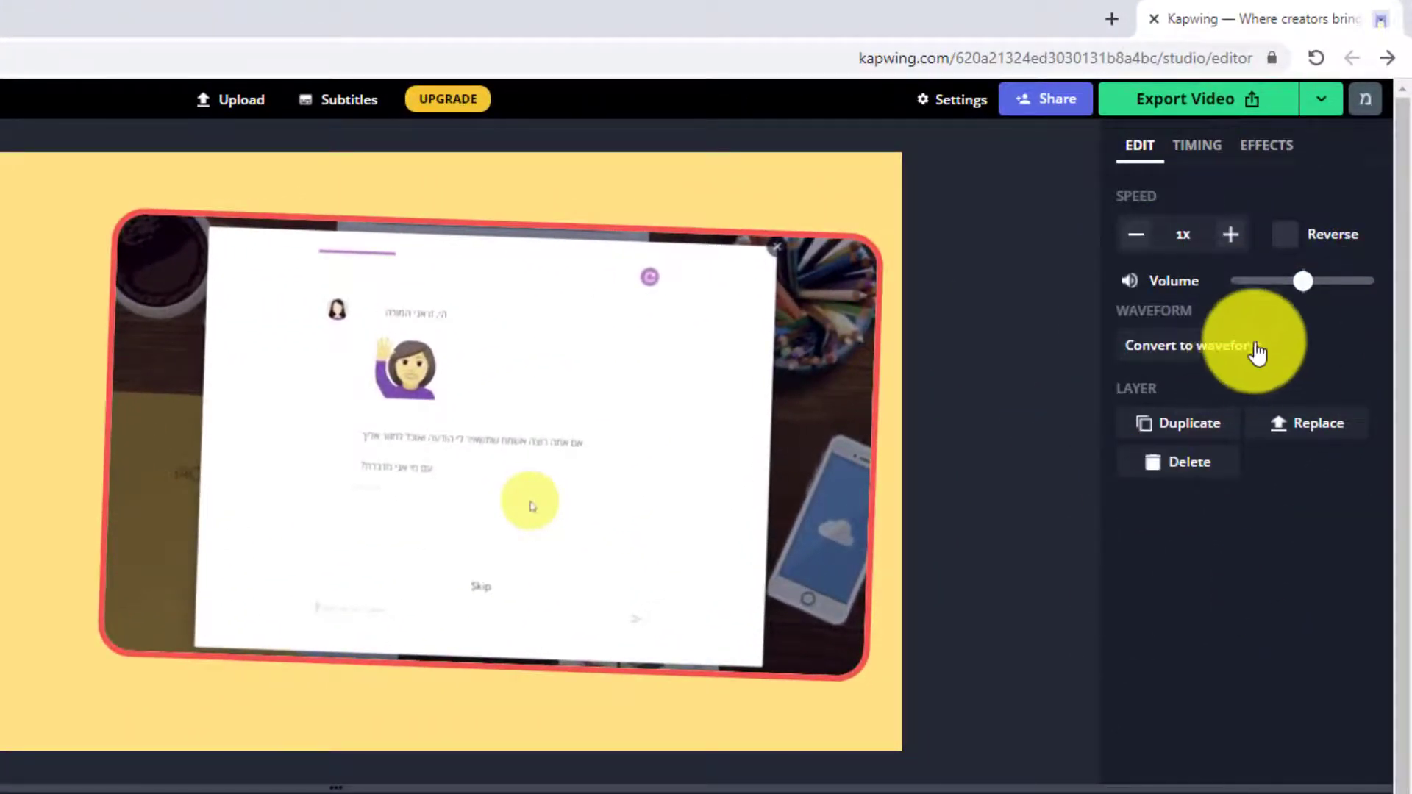
pyautogui.moveTo(1243, 296)
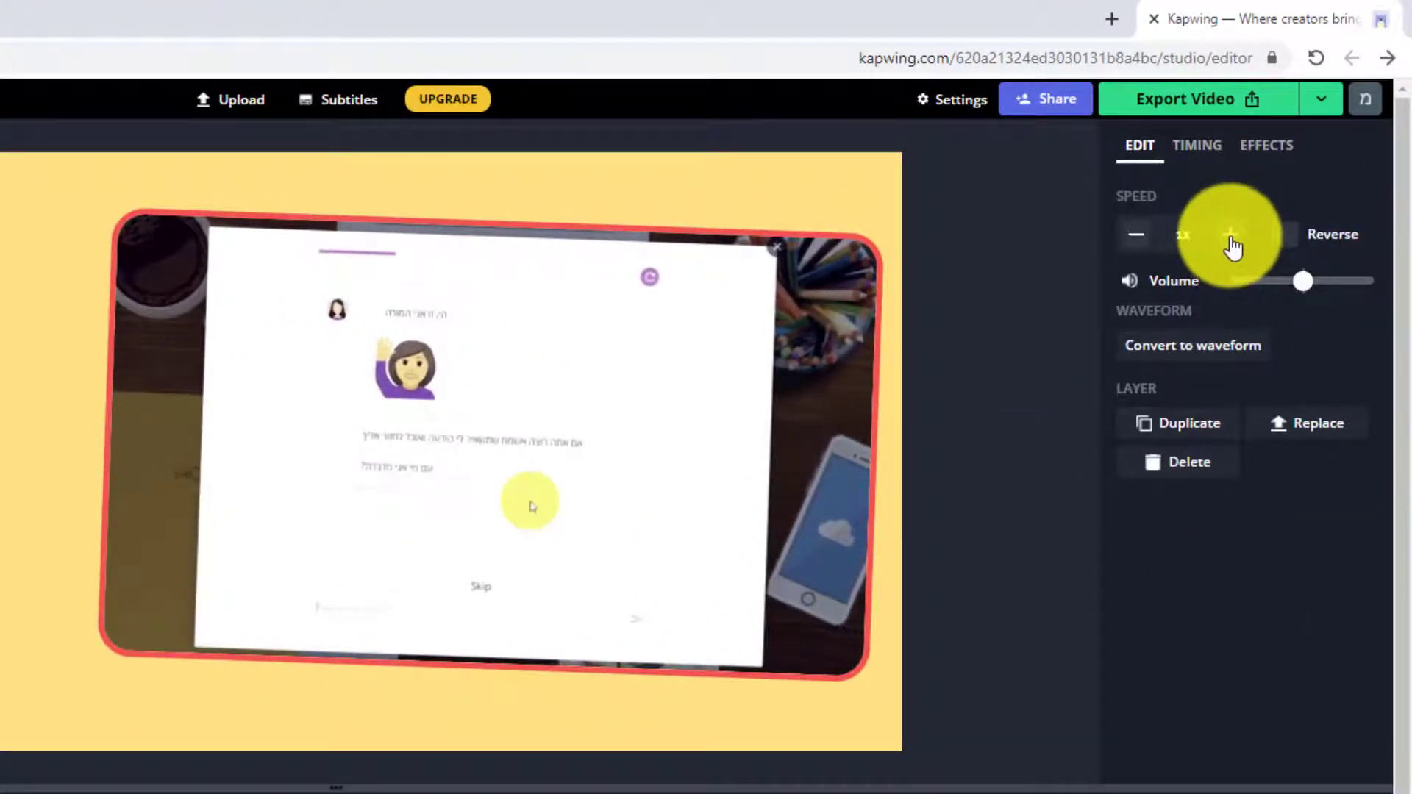
pyautogui.moveTo(1306, 287)
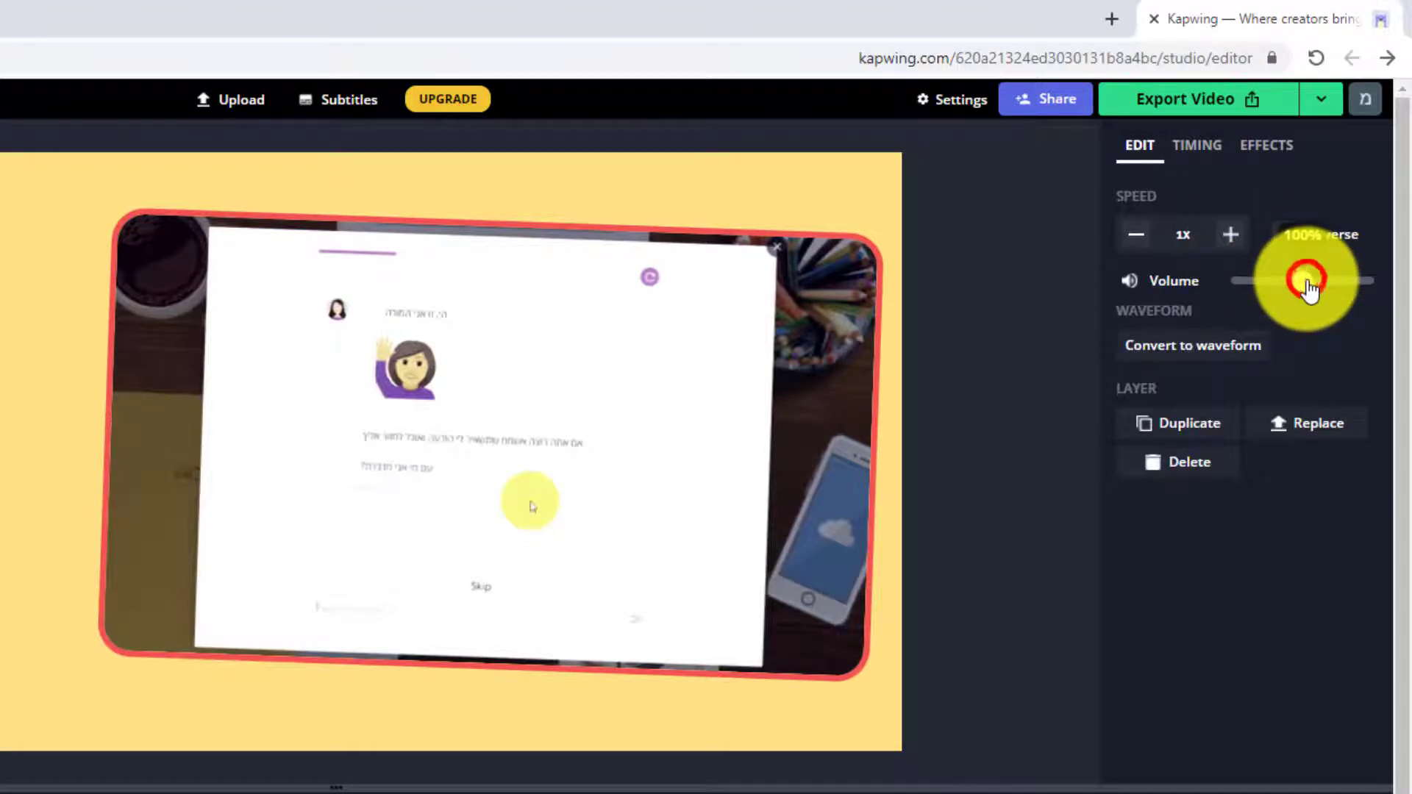
pyautogui.moveTo(1307, 287); pyautogui.dragTo(1263, 287)
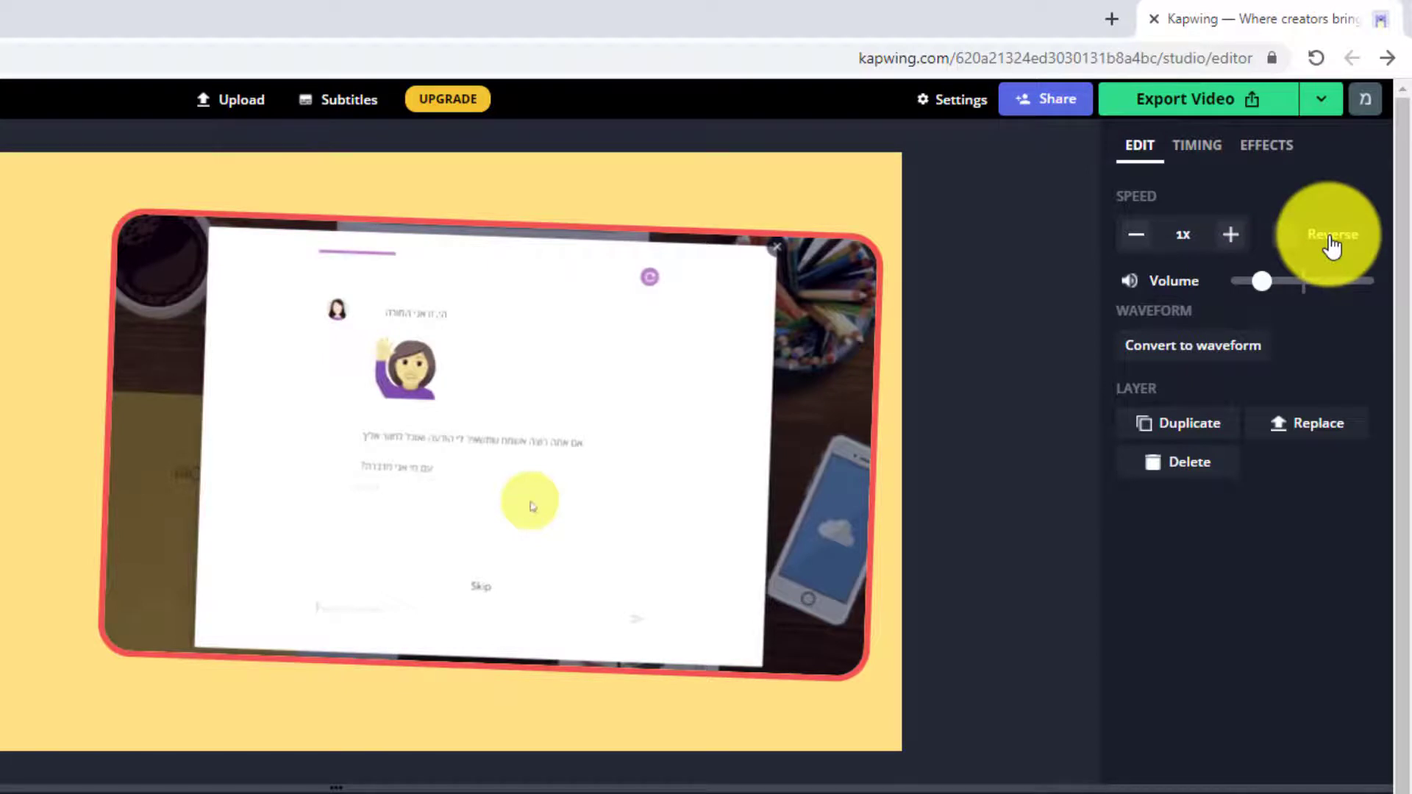
# Apply a Fade effect to the audio clip with Slow speed on both the intro and the outro
pyautogui.click(1291, 146)
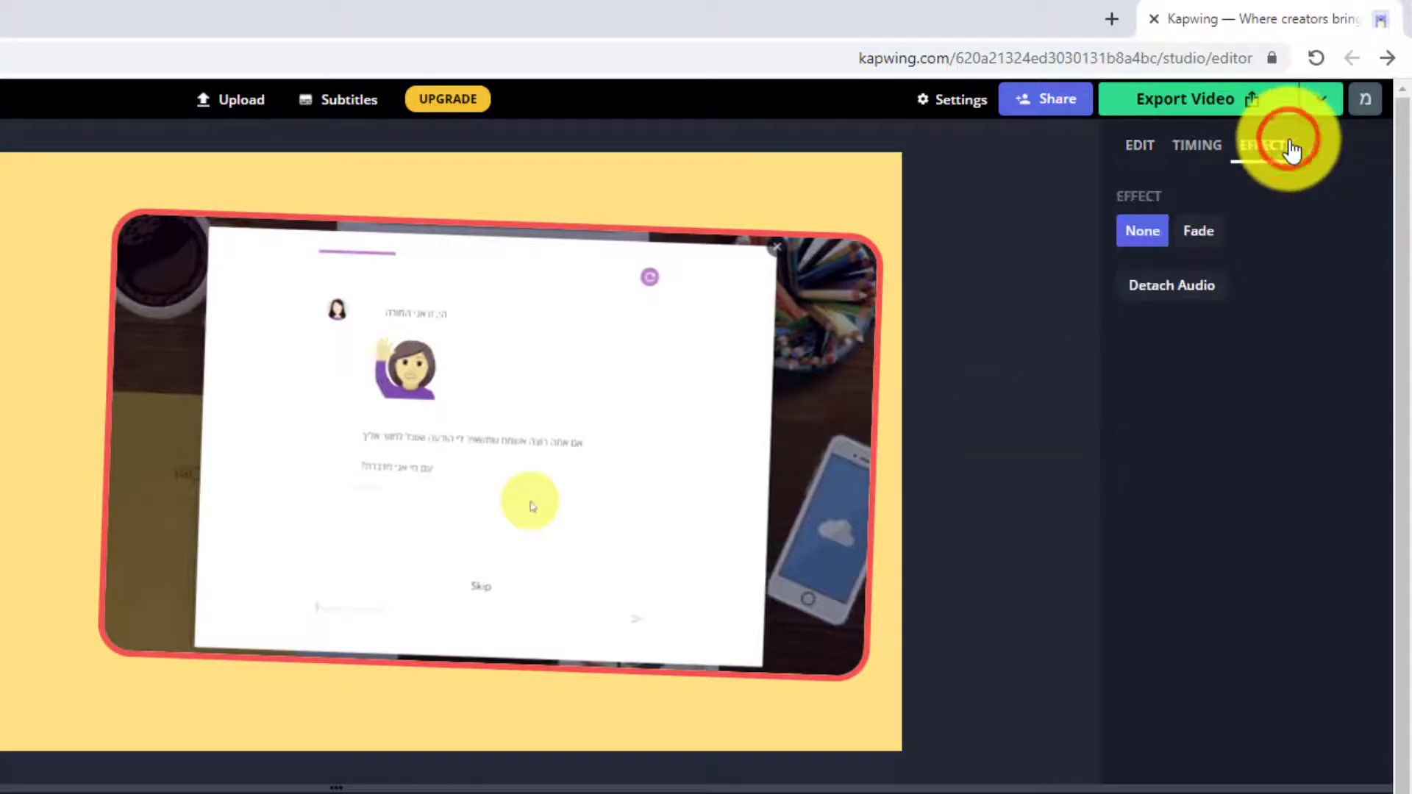
pyautogui.click(1204, 247)
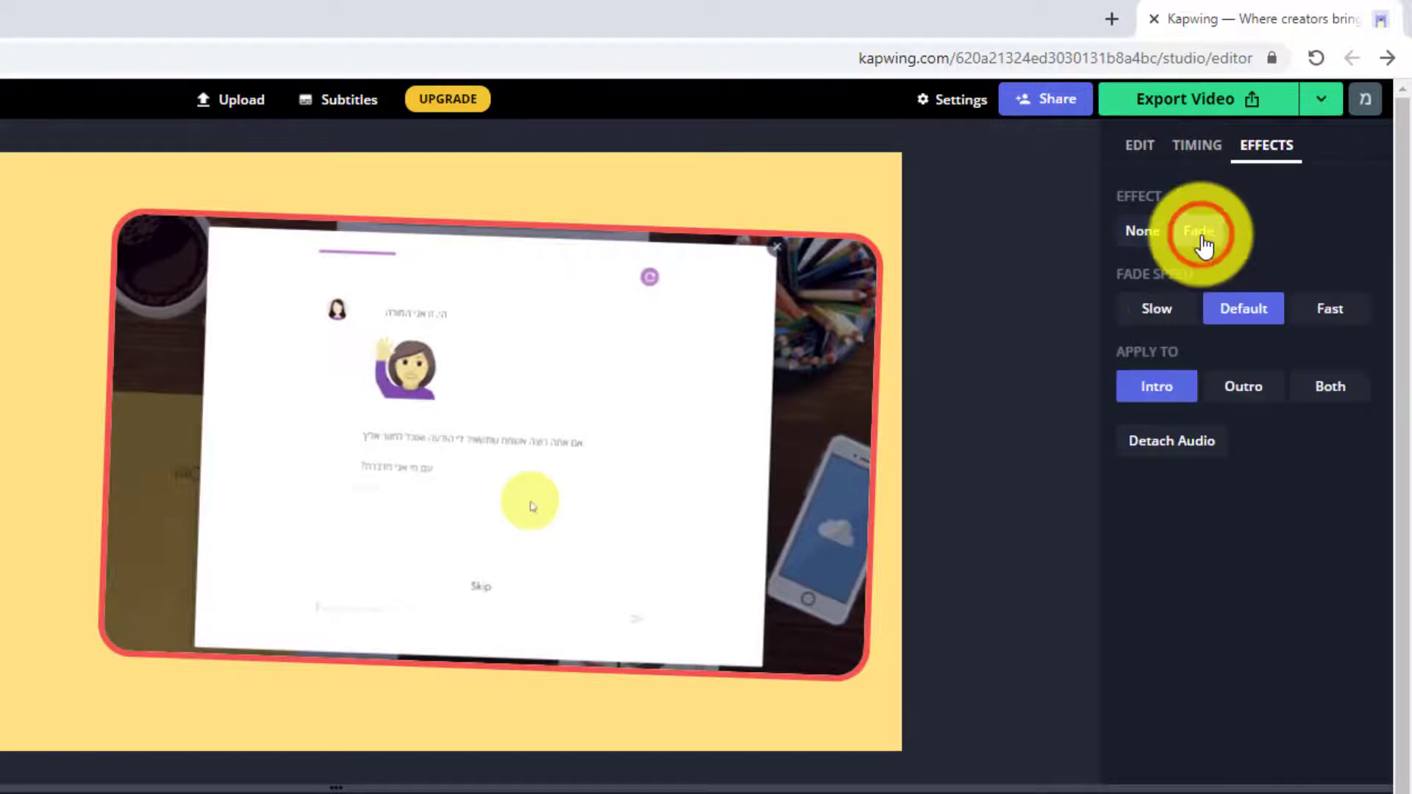
pyautogui.click(1161, 313)
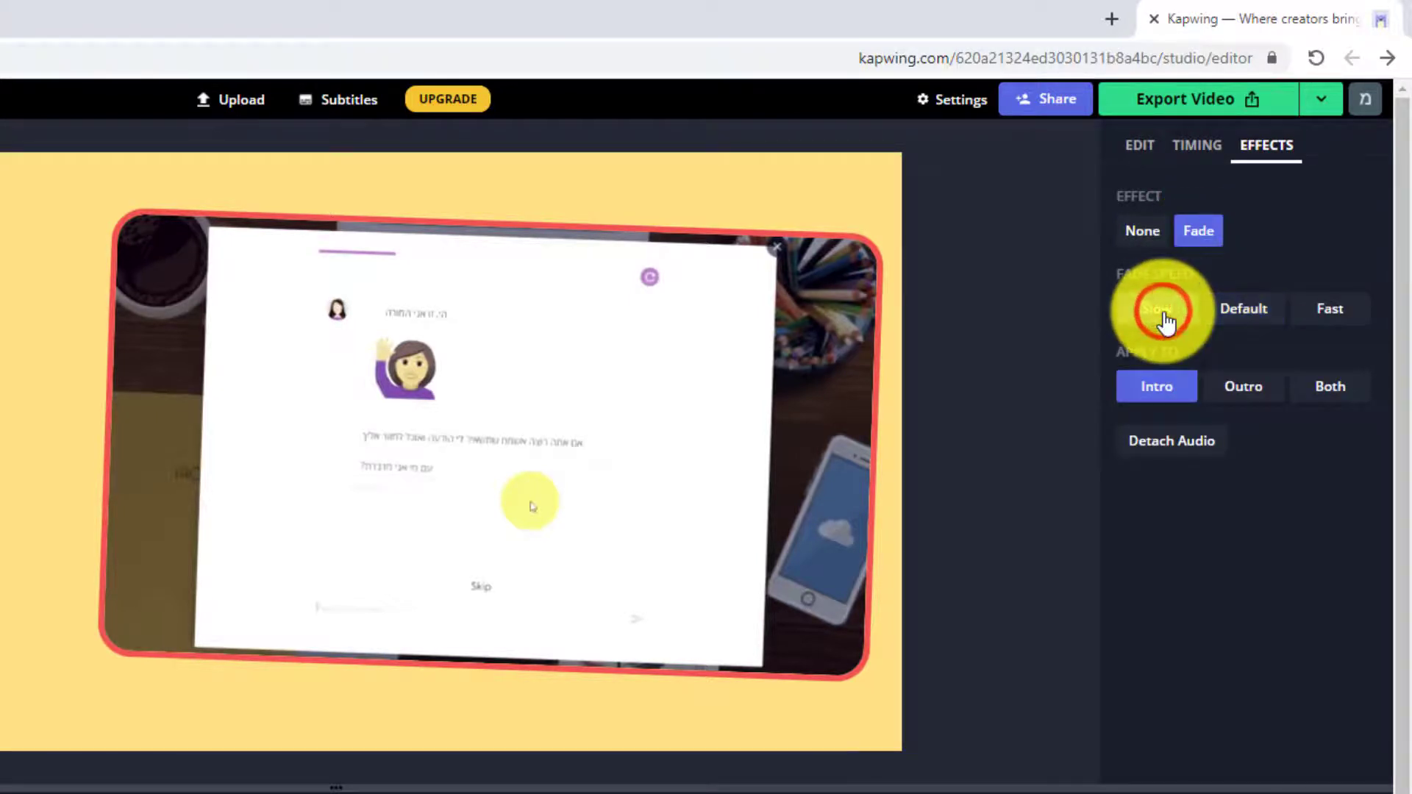
pyautogui.click(1157, 407)
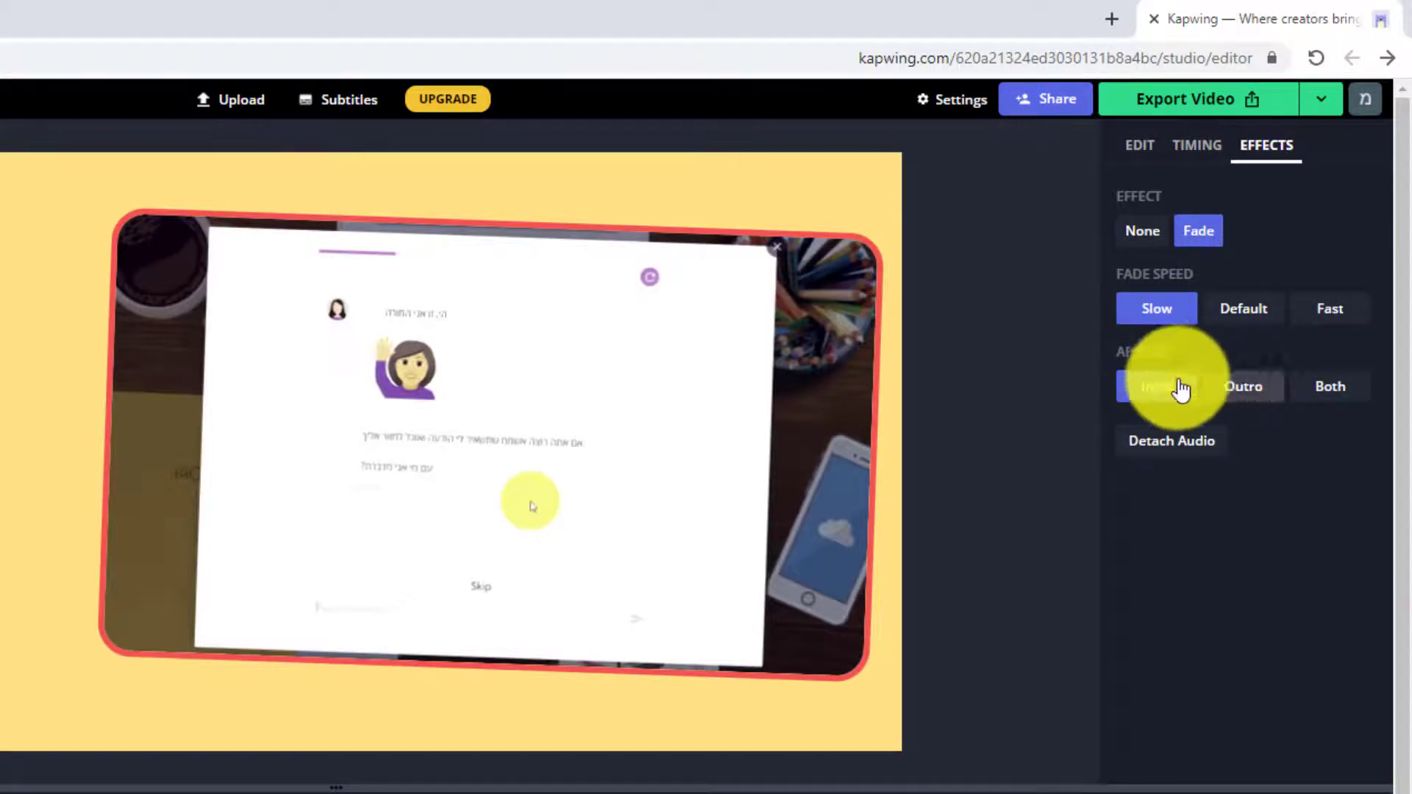
pyautogui.click(1331, 389)
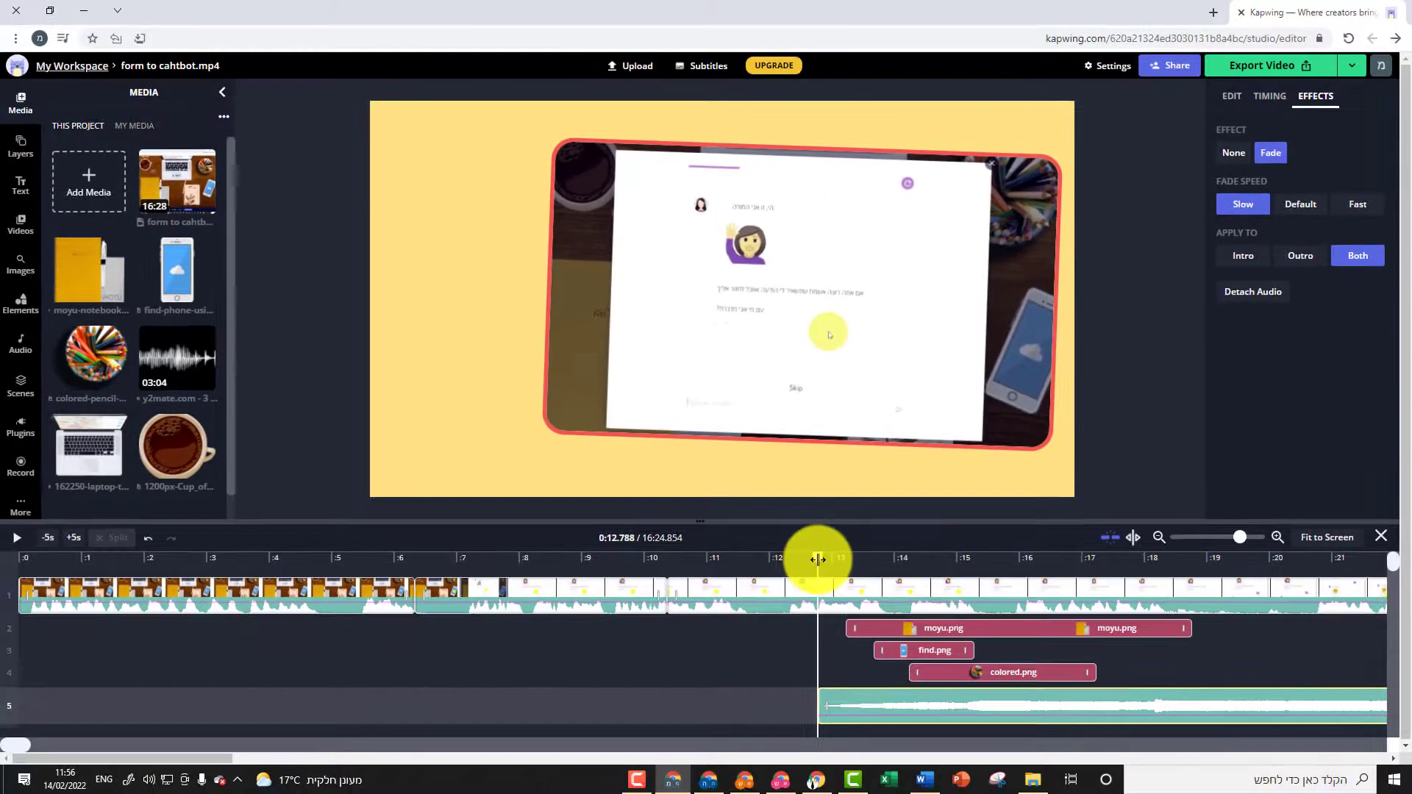
# Preview the section where the audio comes in and reduce the audio clip's volume a little further
pyautogui.moveTo(818, 559); pyautogui.dragTo(725, 563)
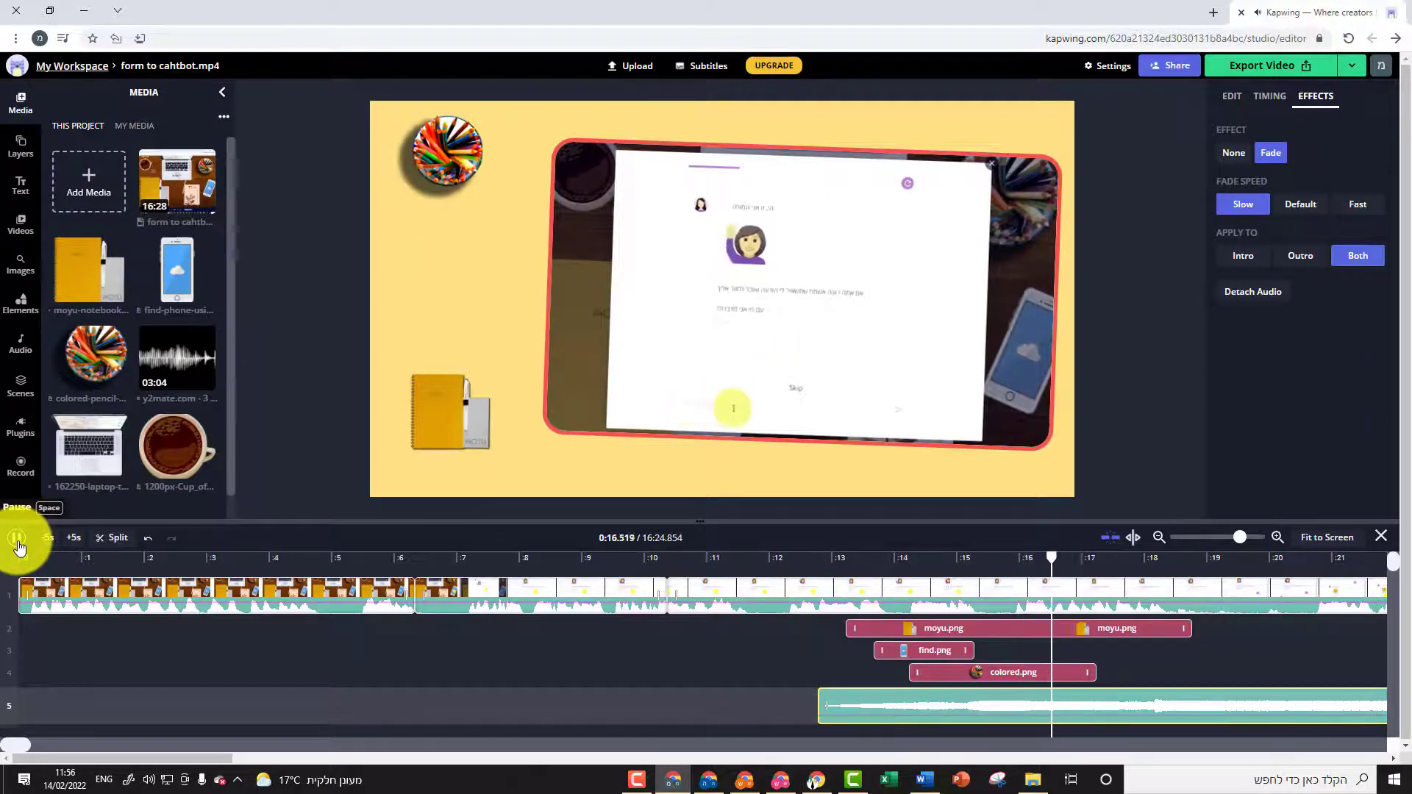
pyautogui.click(17, 539)
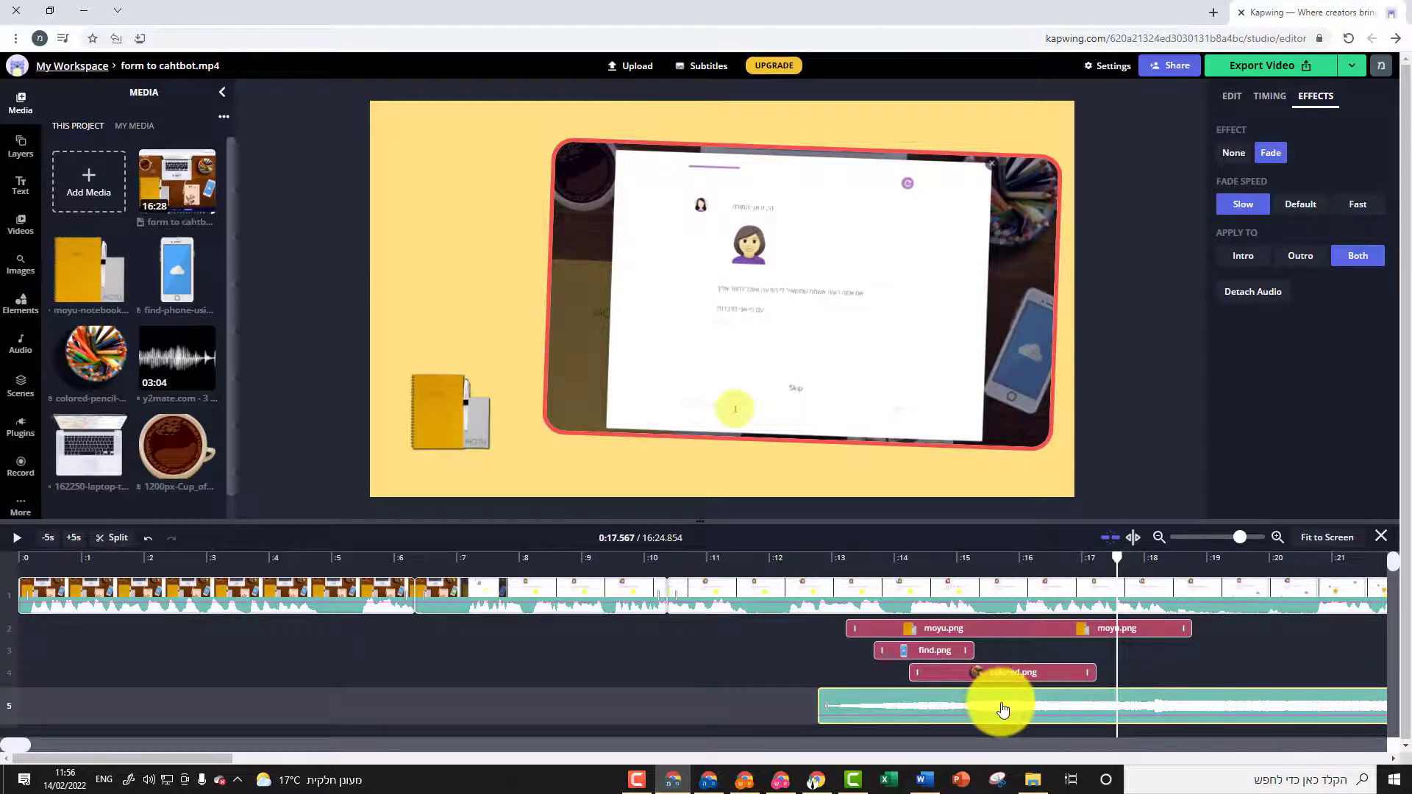
pyautogui.click(1232, 94)
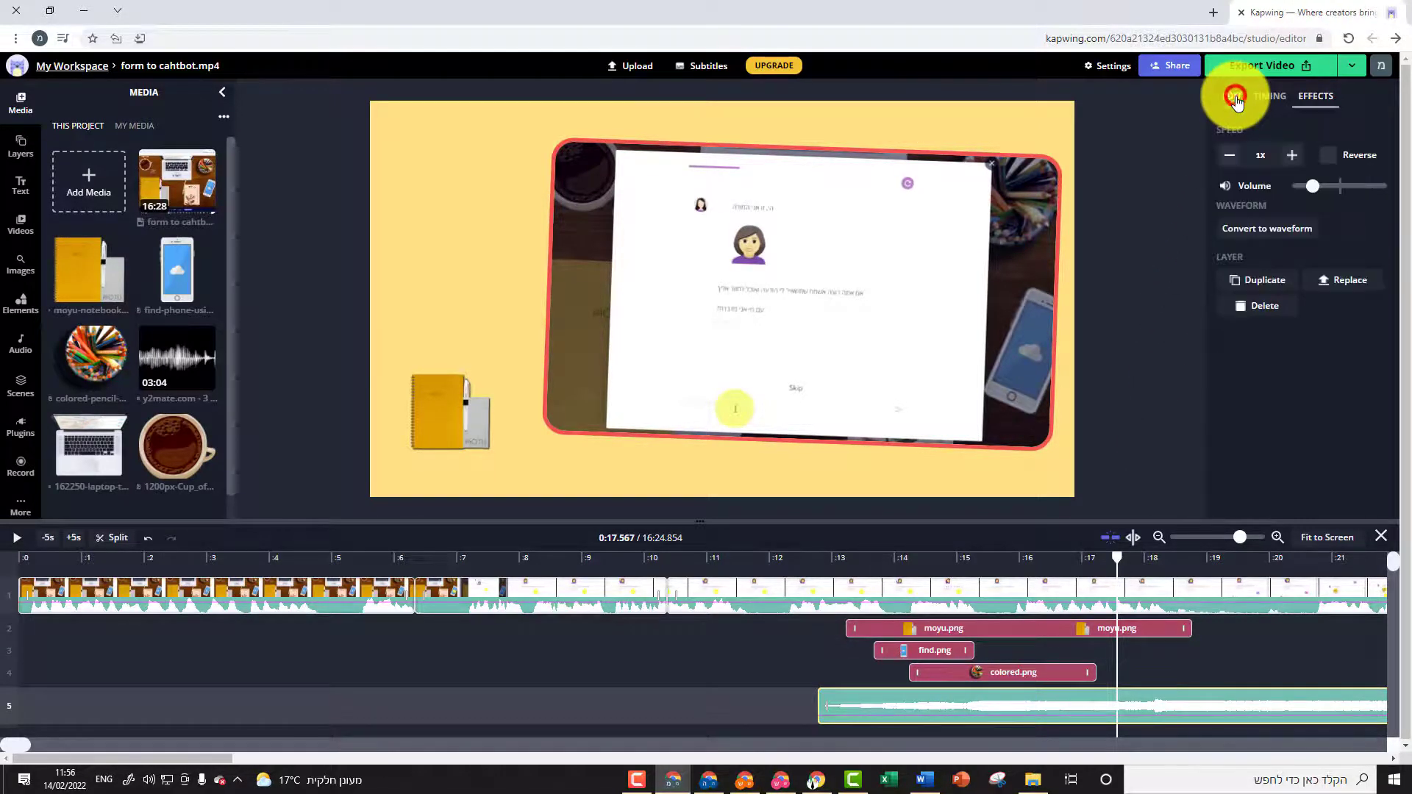
pyautogui.moveTo(1316, 193); pyautogui.dragTo(1301, 190)
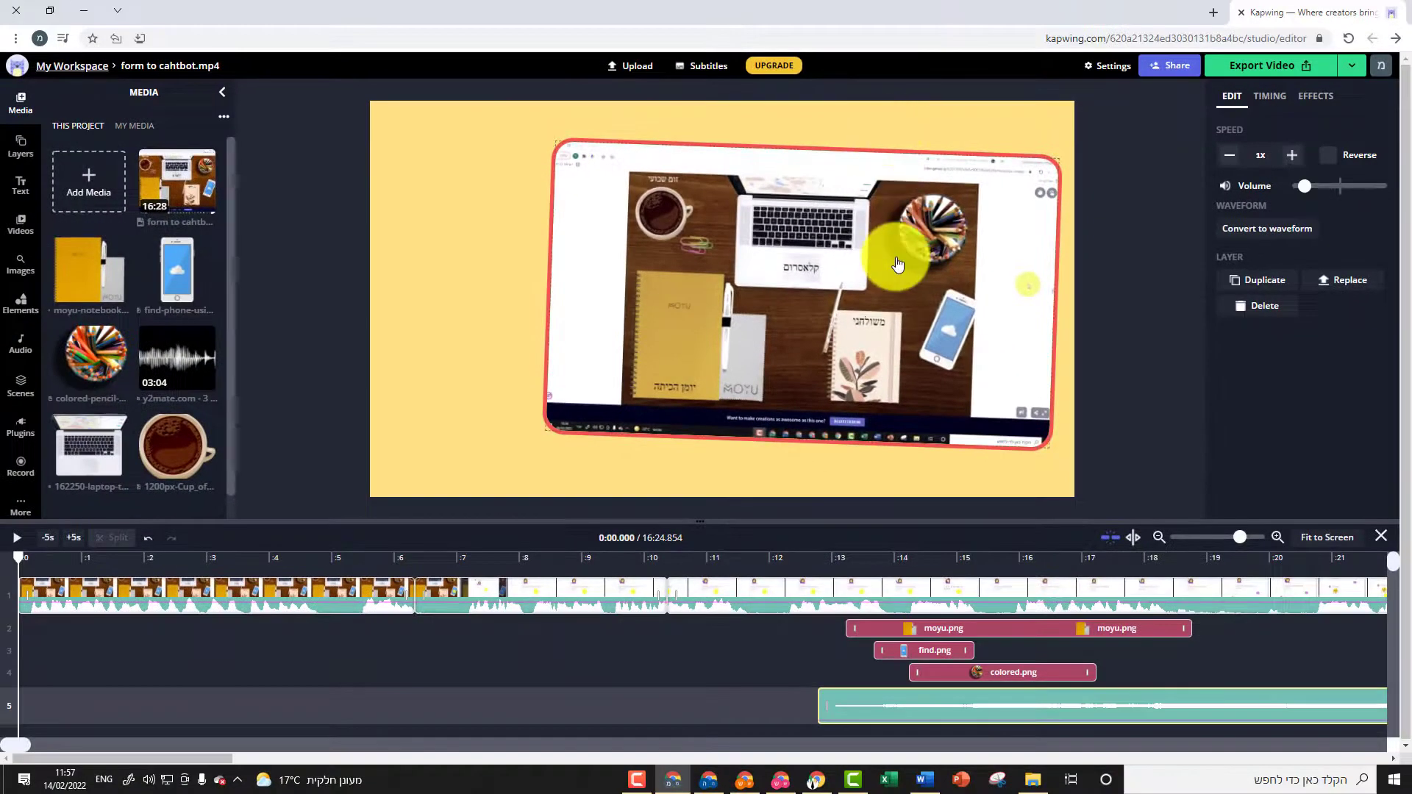
# Move the opening video clip slightly lower on the canvas and add a header text
pyautogui.click(911, 281)
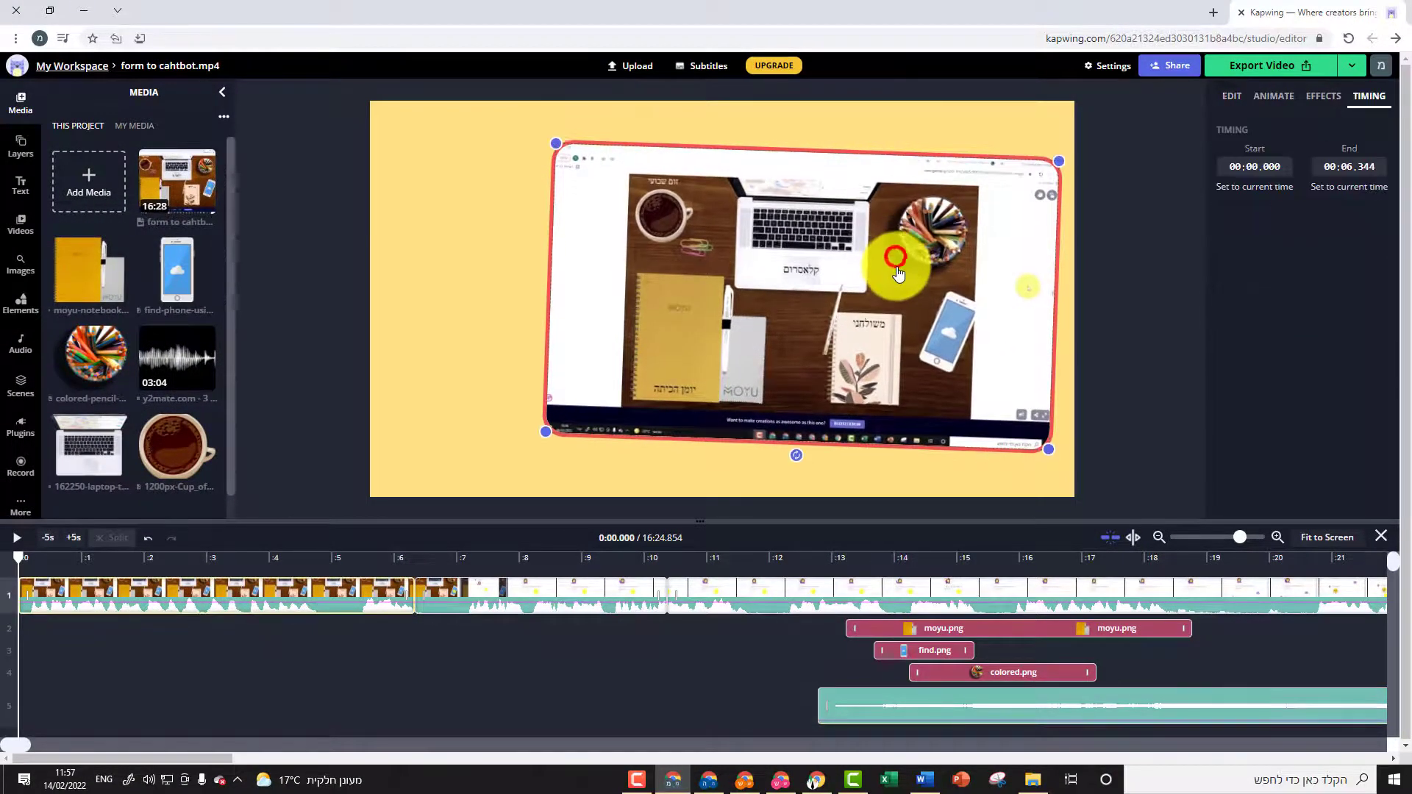
pyautogui.click(691, 130)
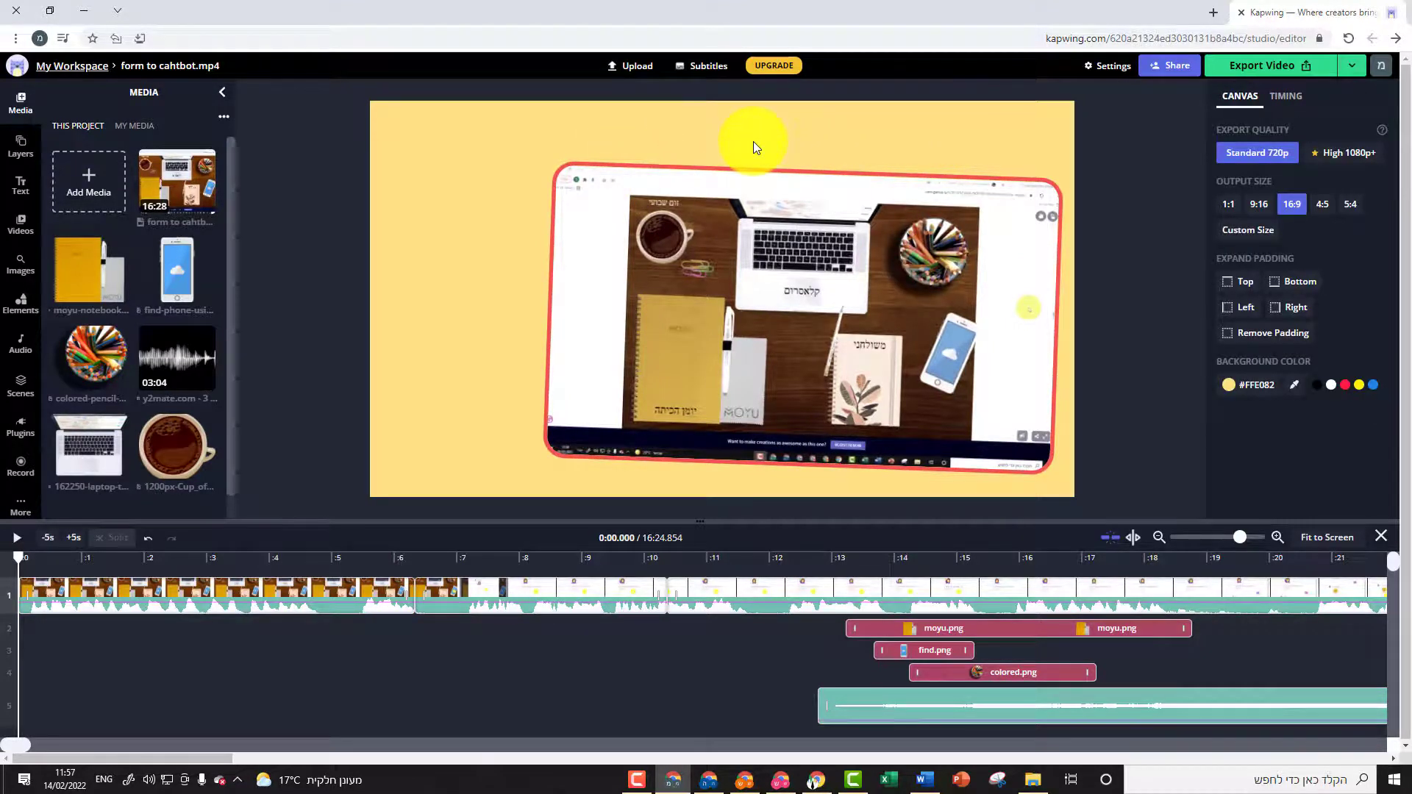
pyautogui.click(20, 188)
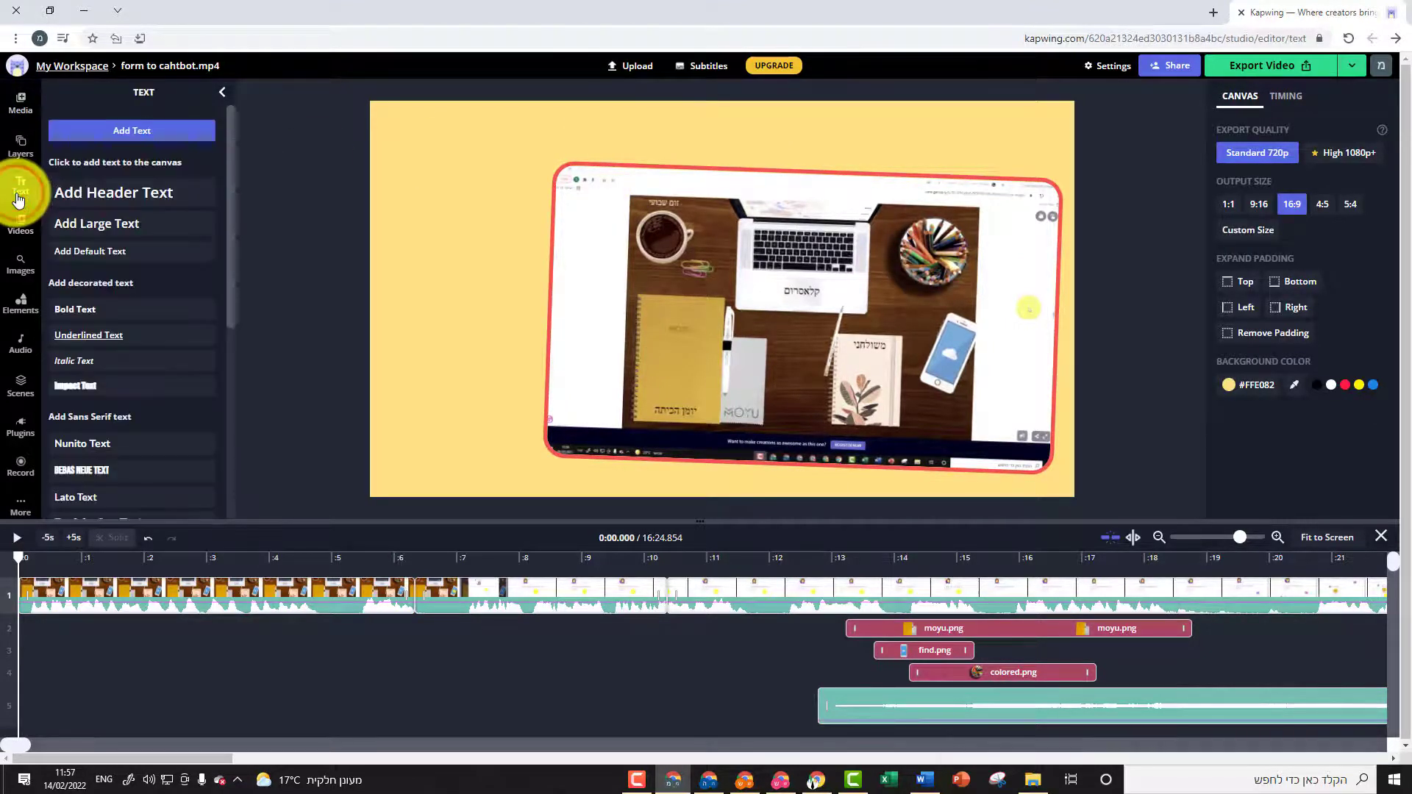
pyautogui.scroll(-4, 135, 321)
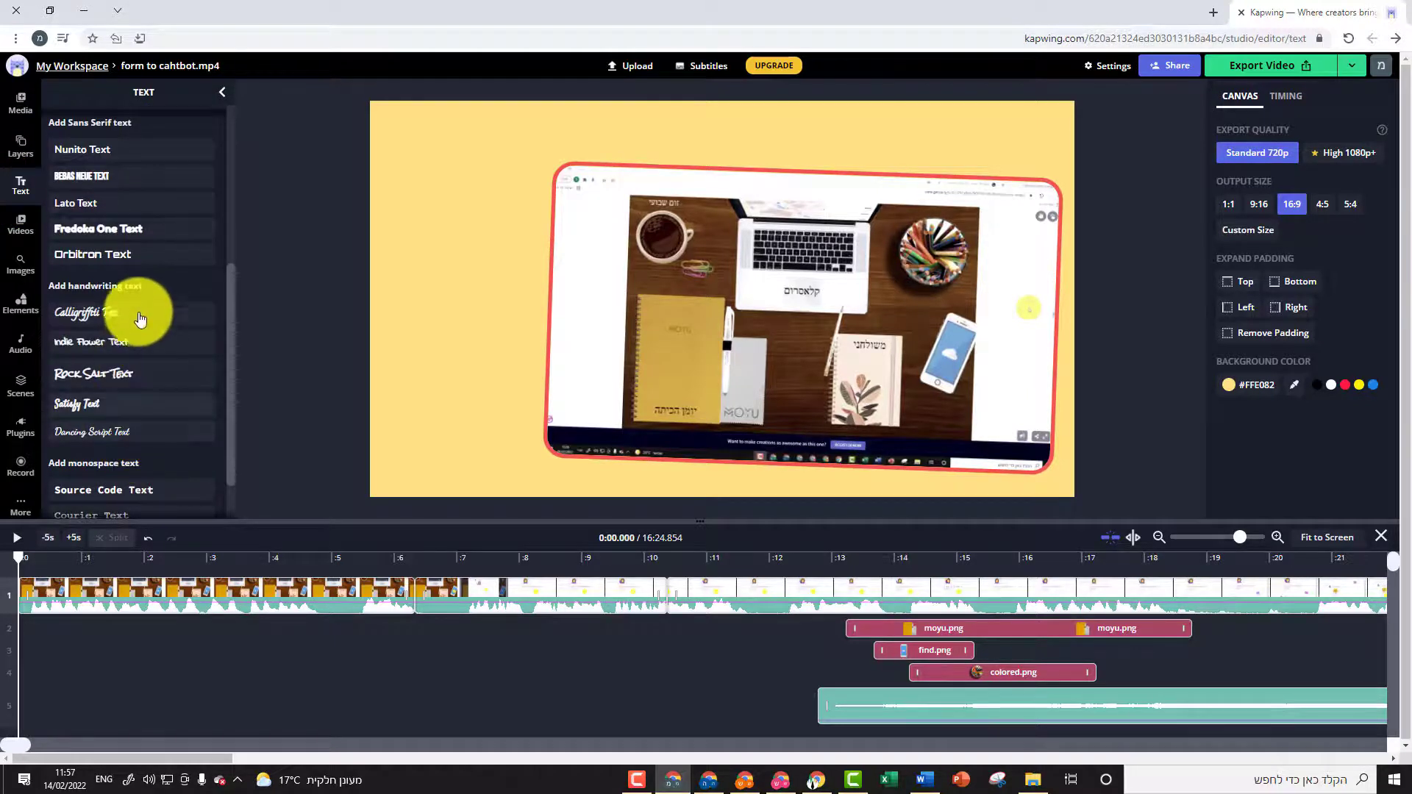
pyautogui.scroll(4, 147, 302)
pyautogui.click(120, 197)
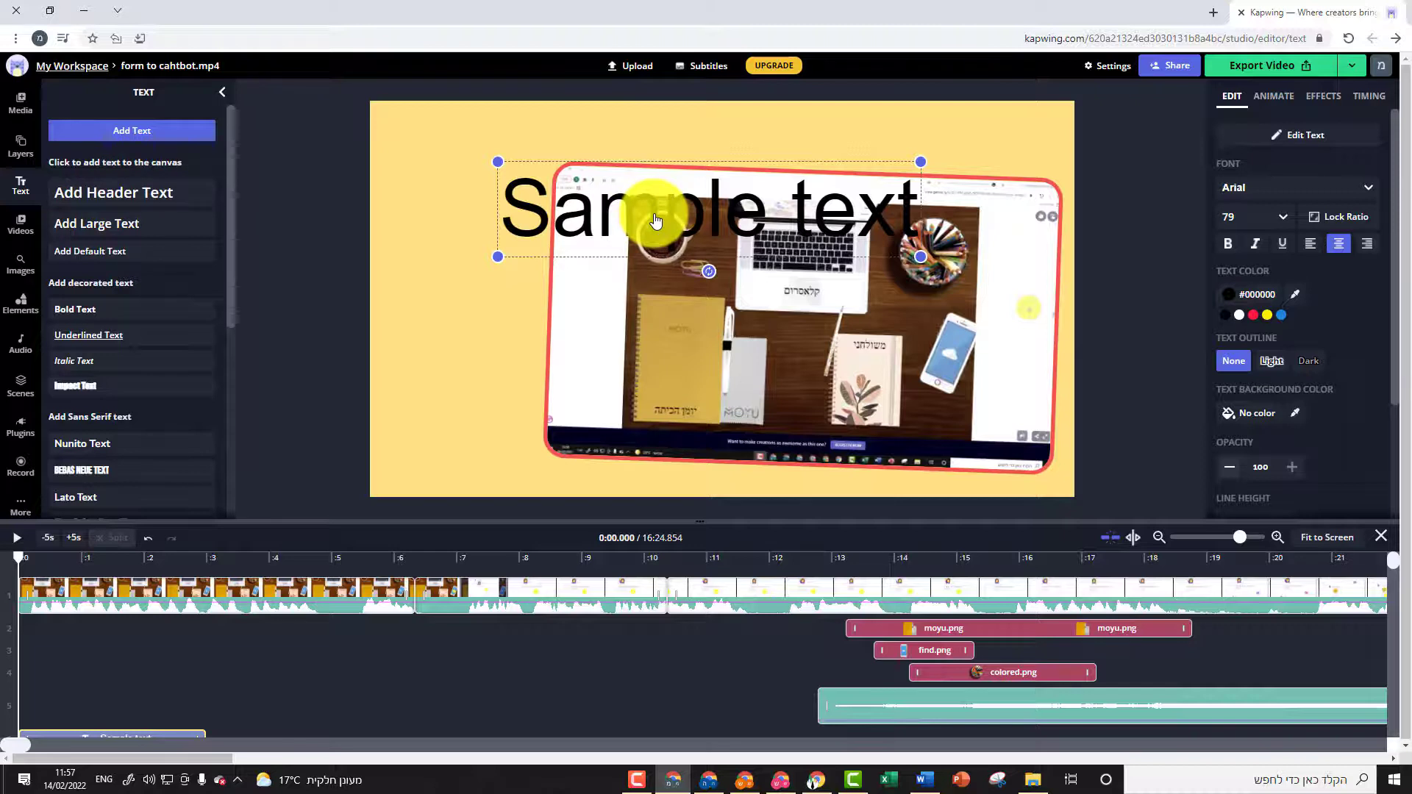
# Replace the sample header text with "כיצד ליצור צ'ט בוט"
pyautogui.doubleClick(796, 214)
pyautogui.hotkey('ctrl', 'a')
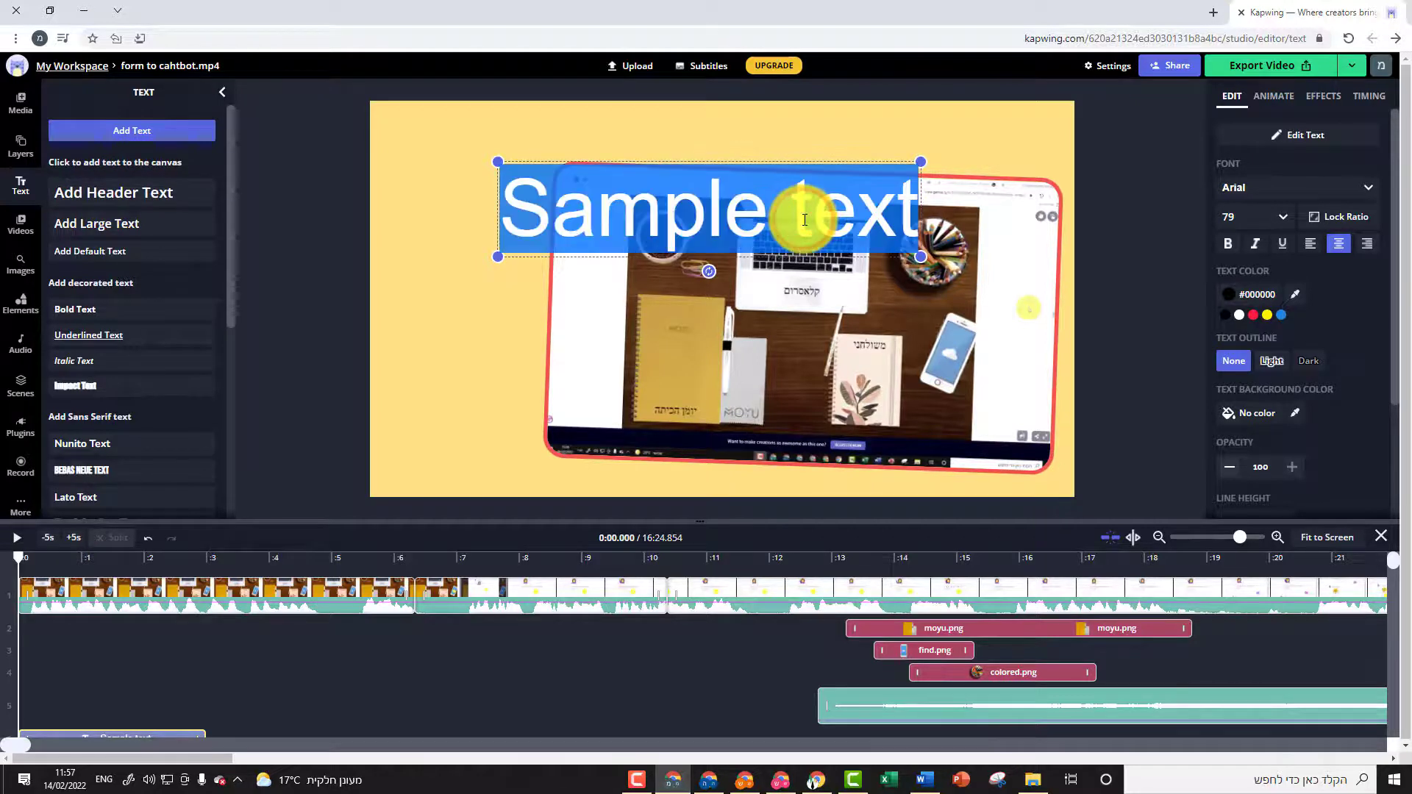
pyautogui.write("כיצד ליצור צ'ט בוט")
# Format the title as size 24, bold, red #FF1744 with a Light outline, and place it above the video's upper-right corner
pyautogui.hotkey('ctrl', 'a')
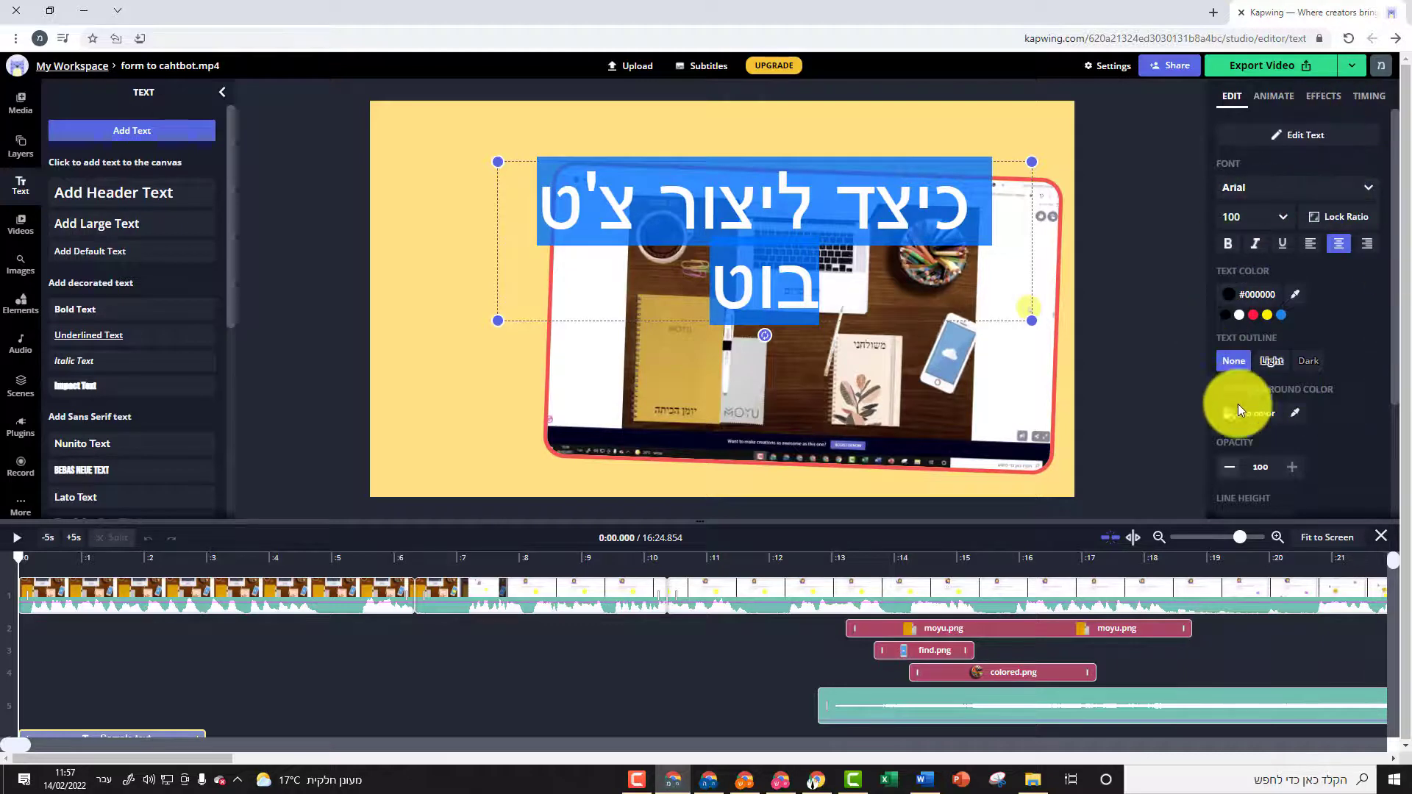
pyautogui.click(1273, 215)
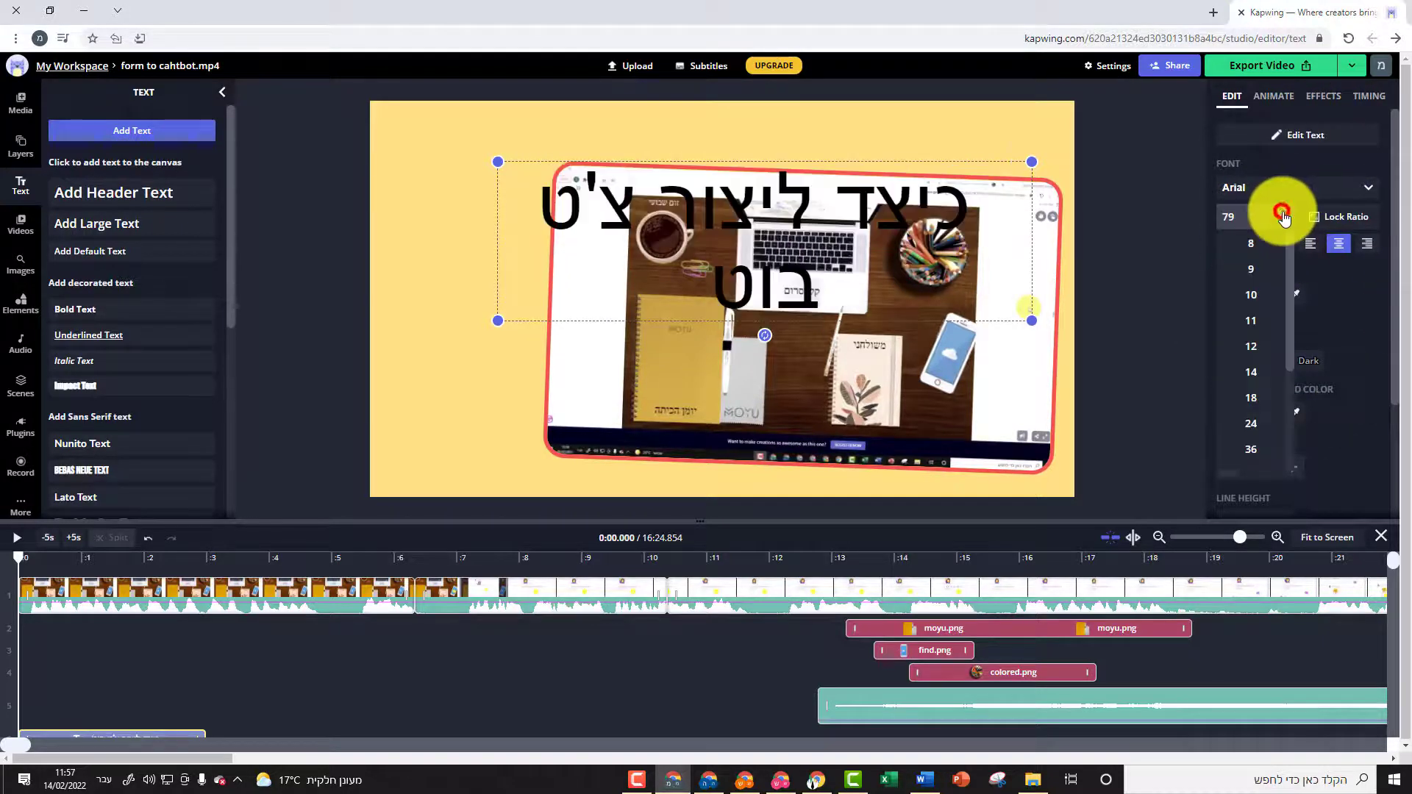
pyautogui.click(1260, 423)
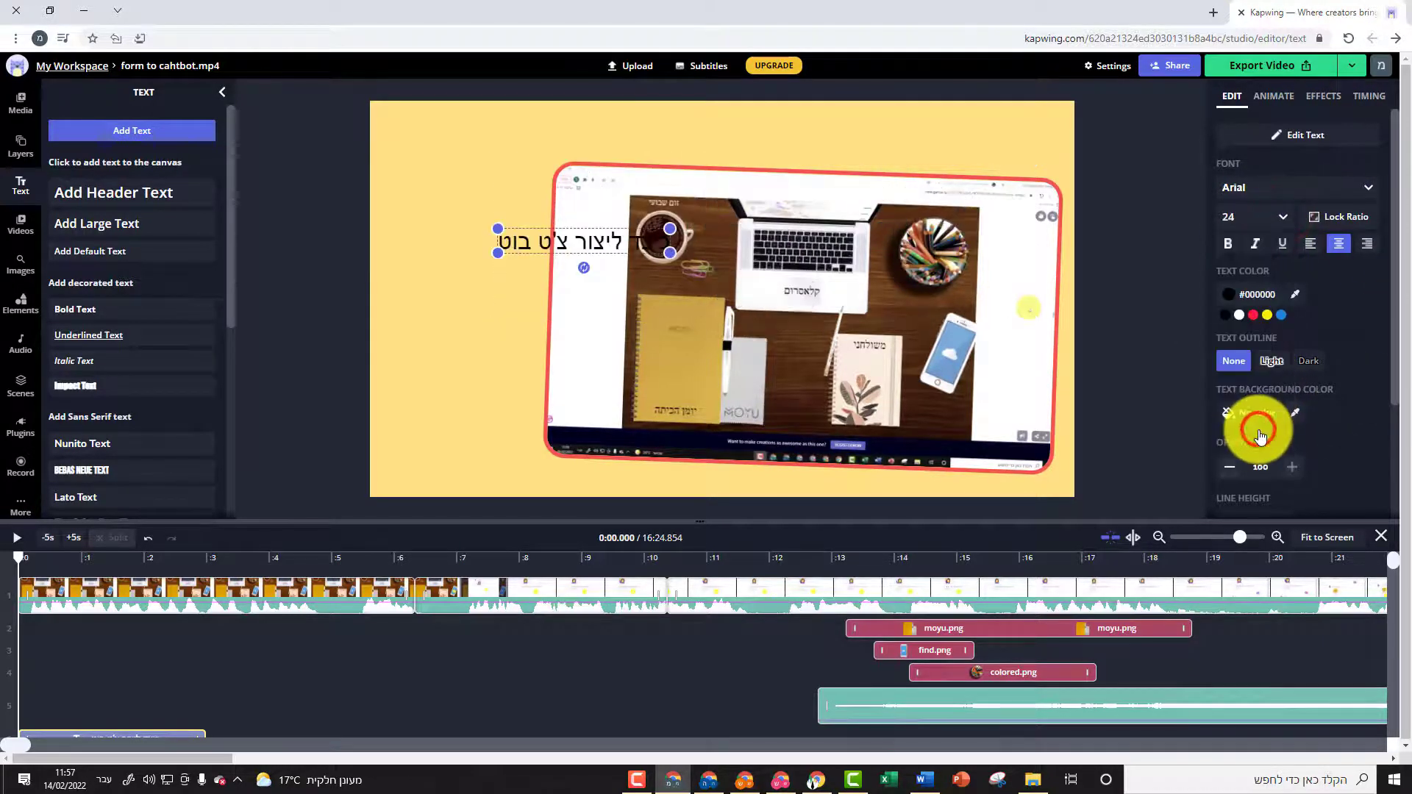
pyautogui.click(1227, 243)
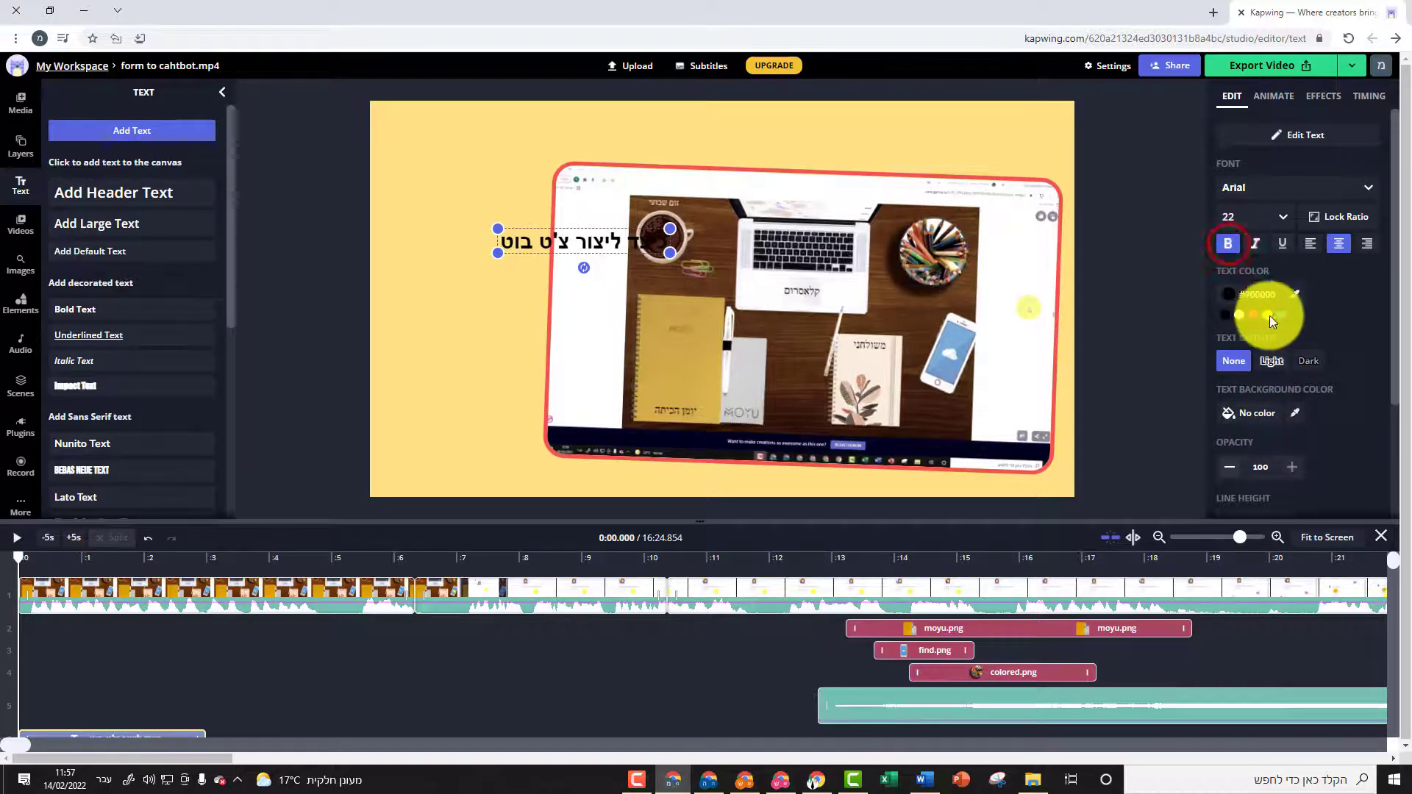
pyautogui.click(1255, 316)
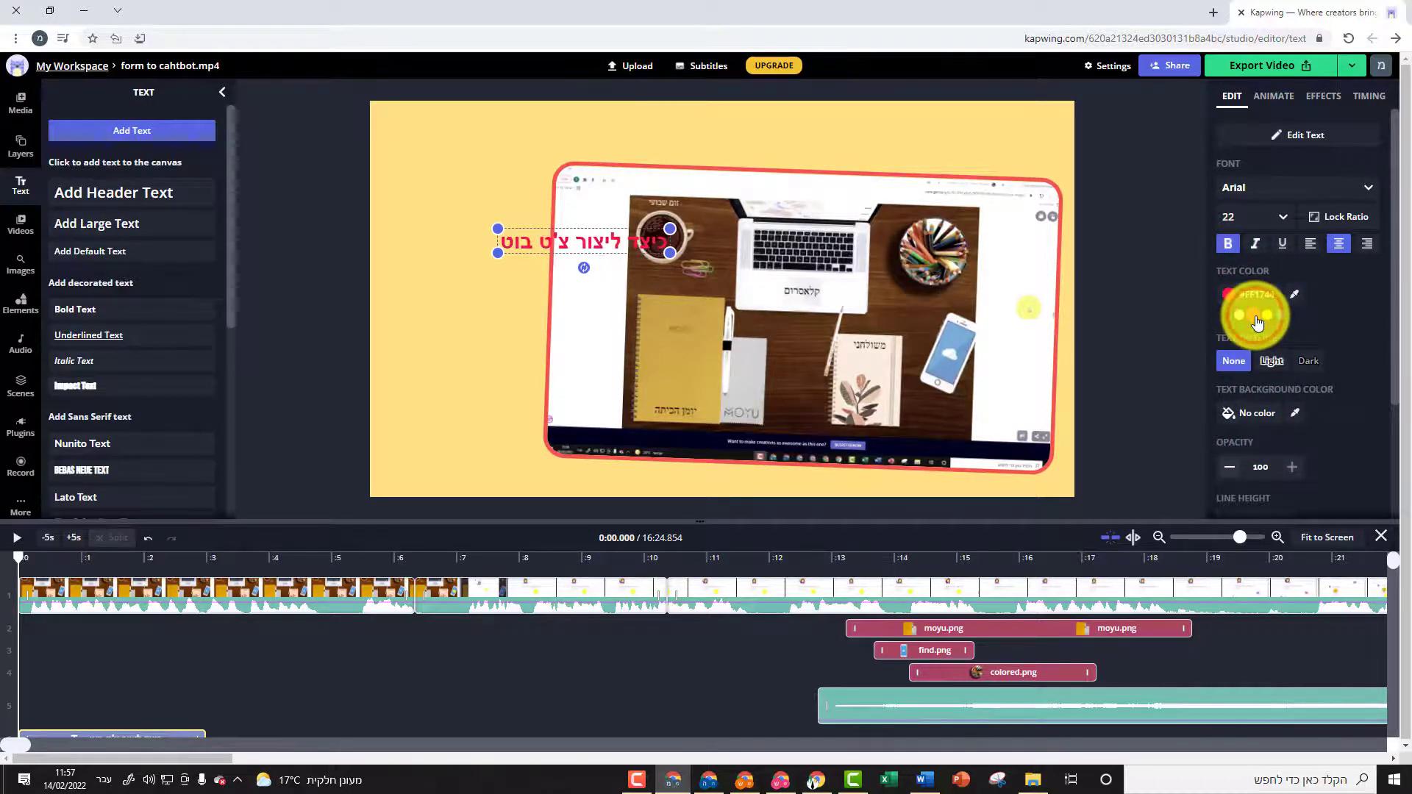
pyautogui.click(1272, 360)
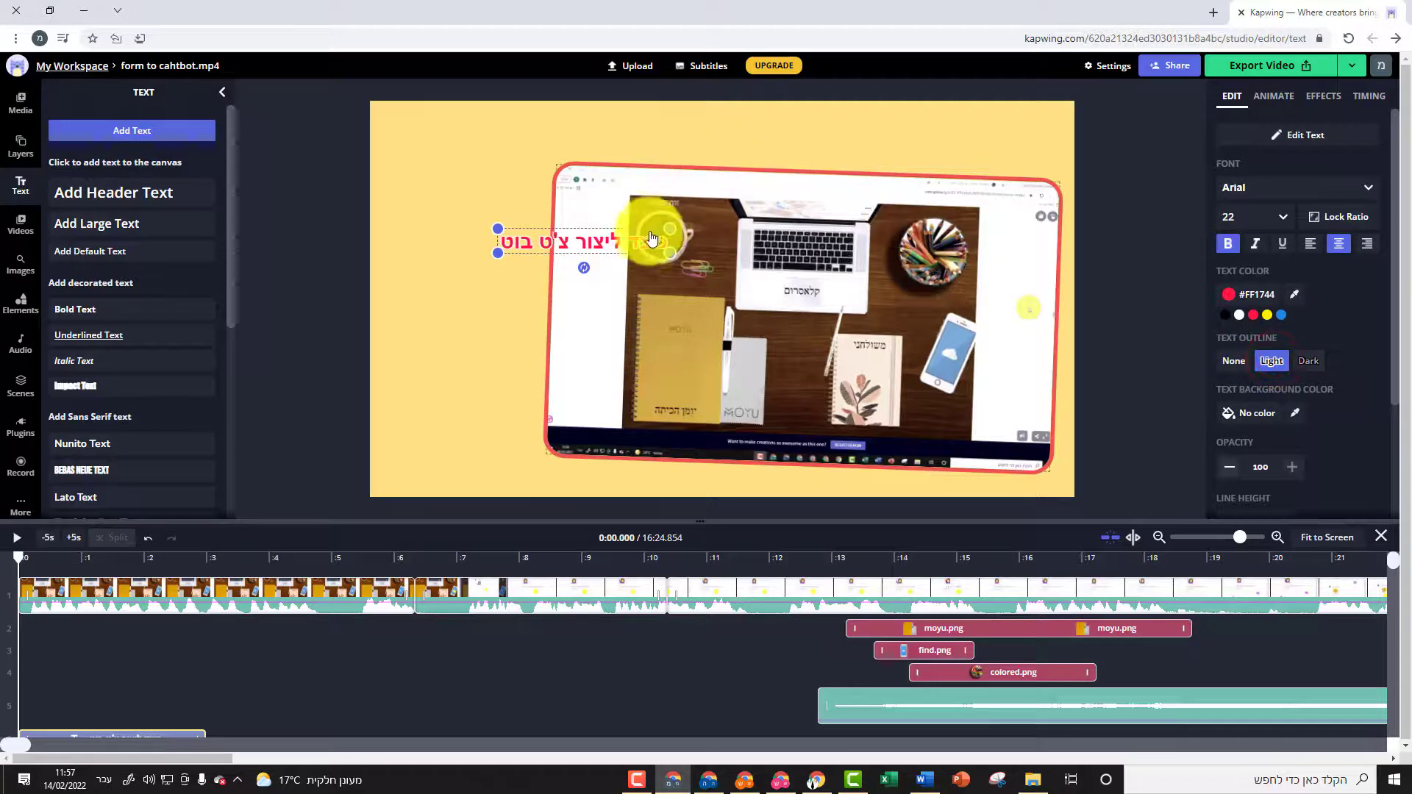
pyautogui.moveTo(656, 245); pyautogui.dragTo(1017, 142)
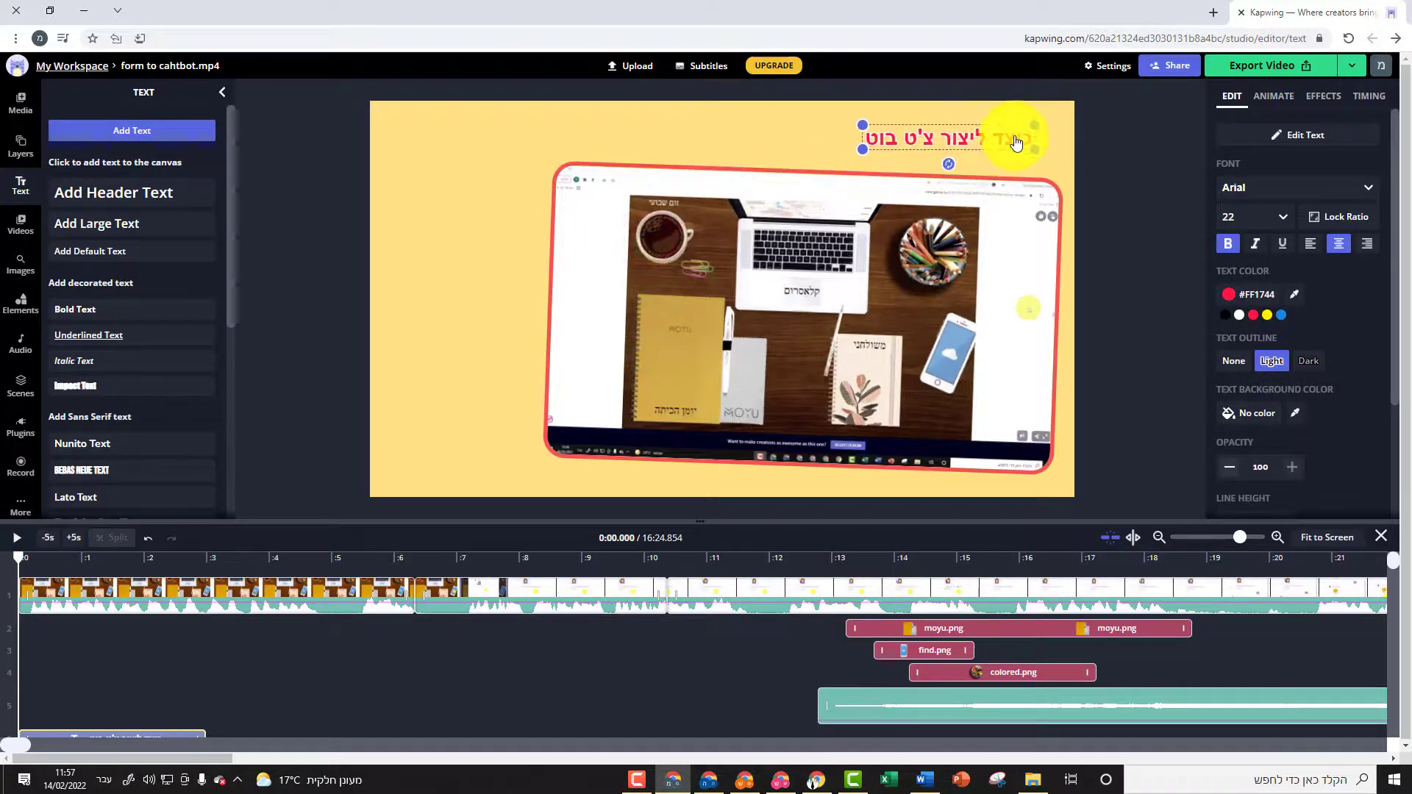
# Give the title a Pop intro animation, preview it, and add a Drop Shadow effect
pyautogui.click(1272, 101)
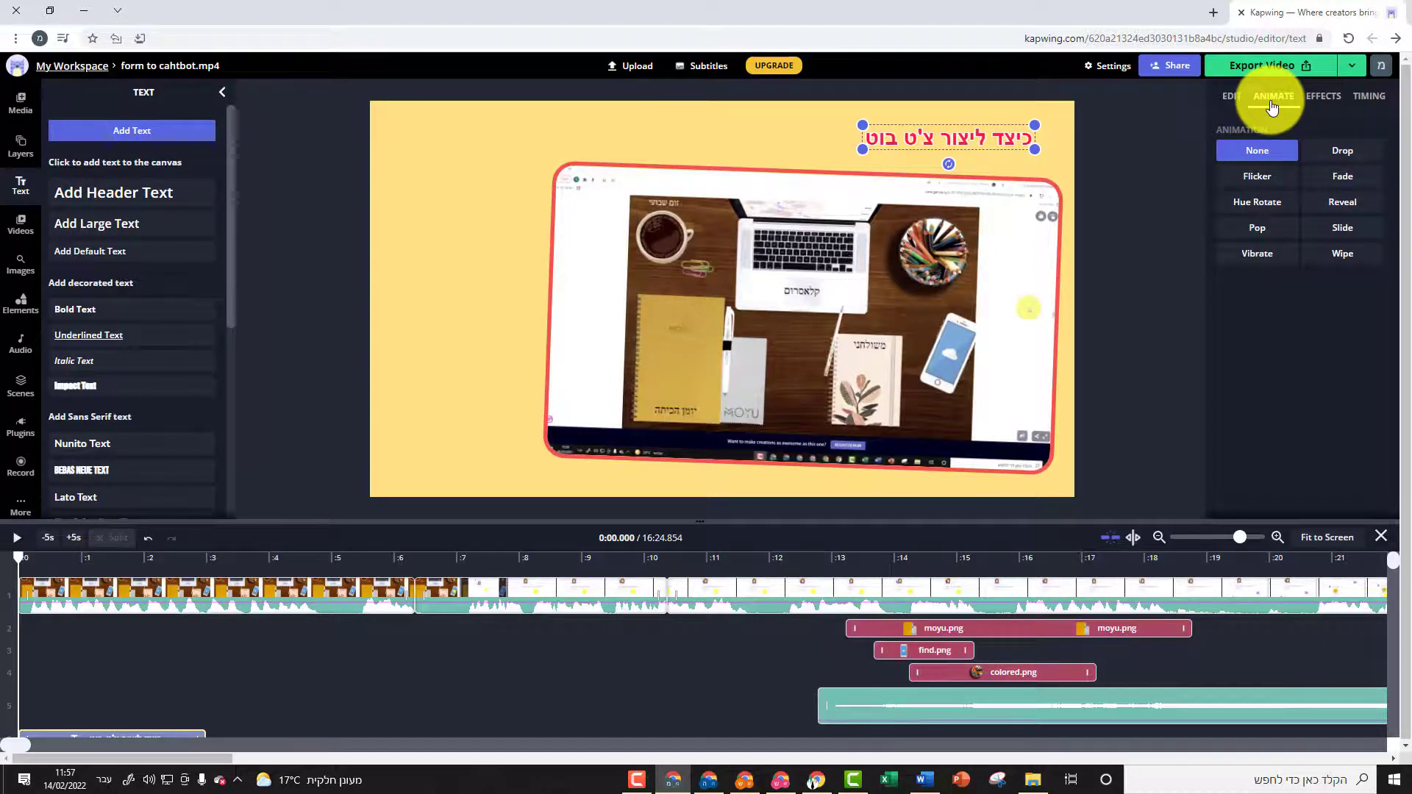
pyautogui.click(1263, 233)
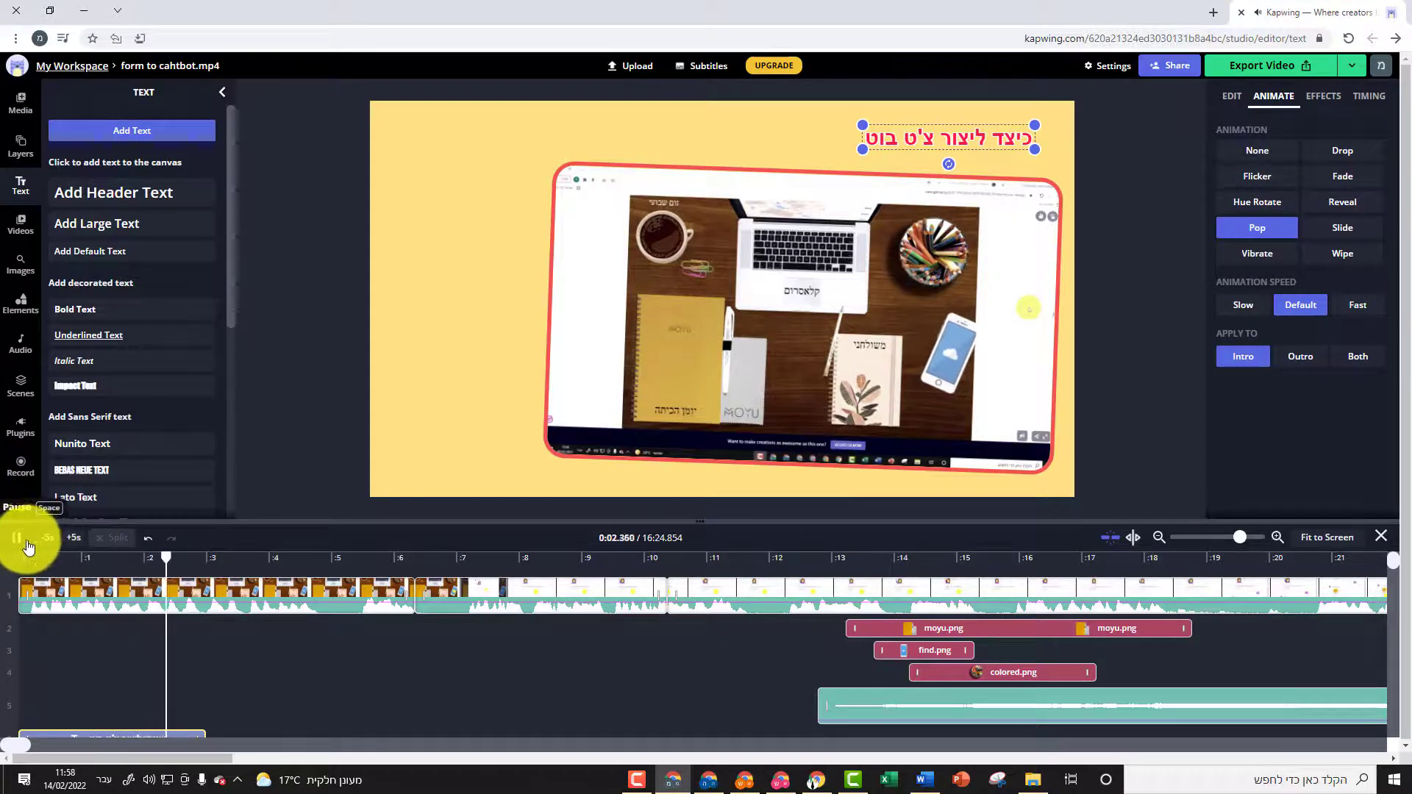
pyautogui.click(16, 539)
pyautogui.click(1323, 96)
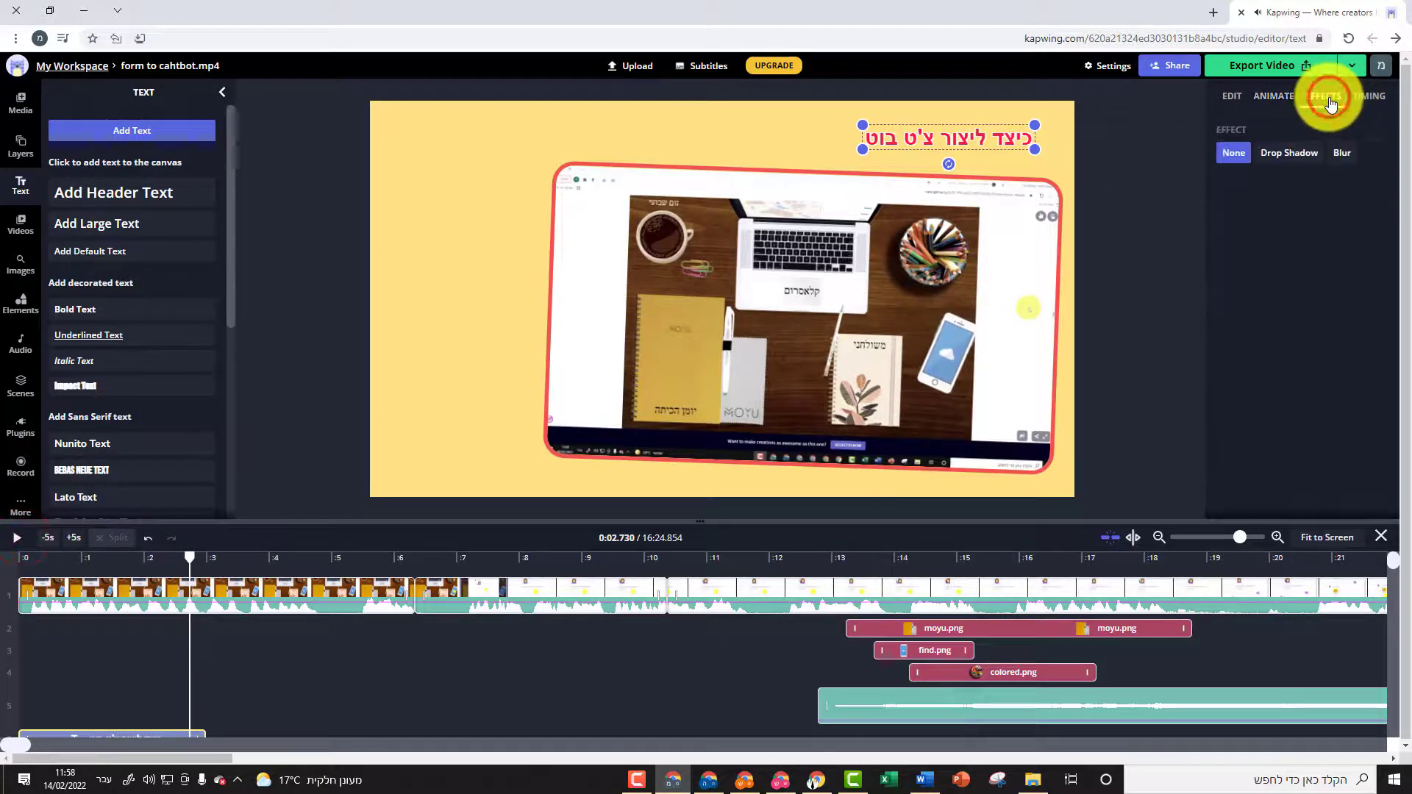
pyautogui.click(1295, 161)
# Move the title clip to start at about 1.28 s and extend its end to about 30 s
pyautogui.scroll(-1, 139, 644)
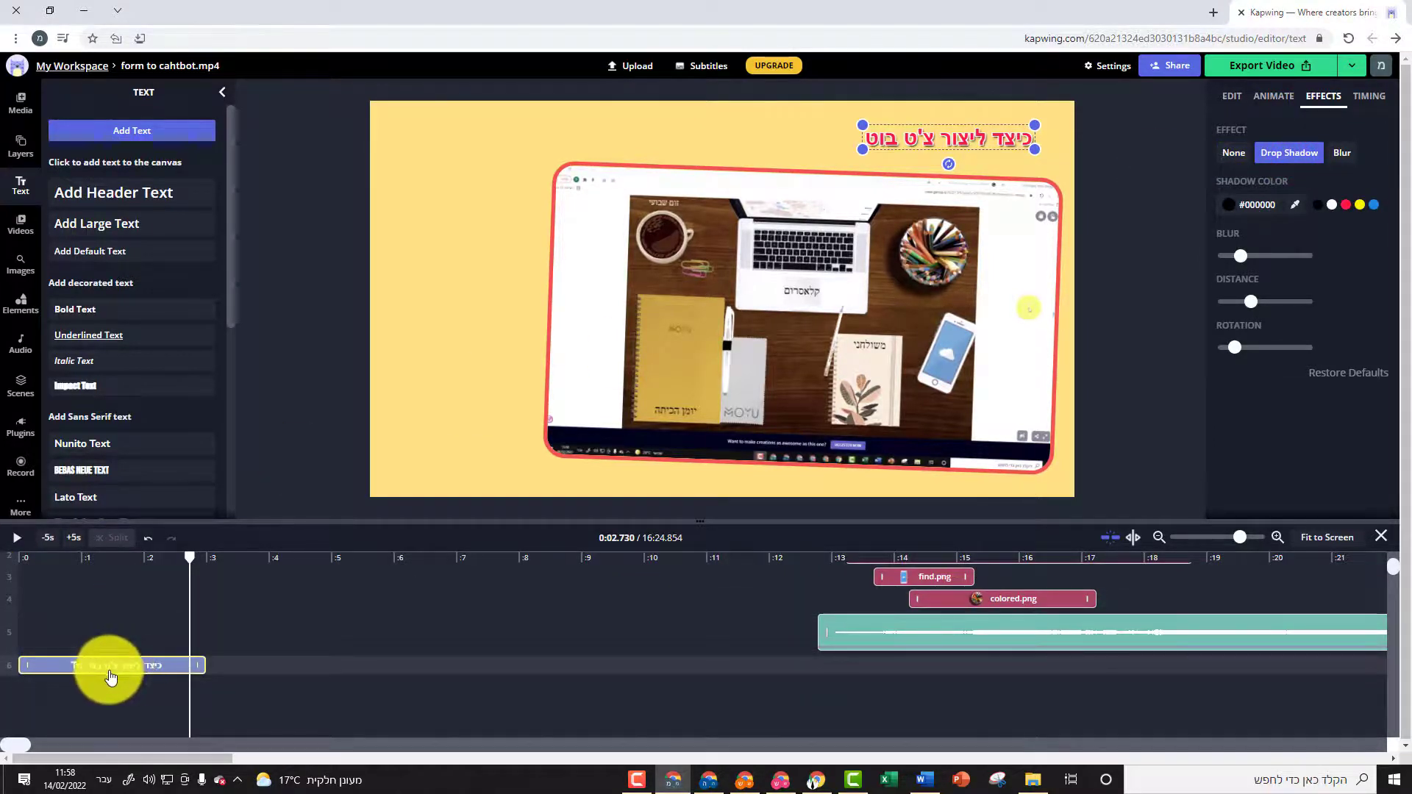
pyautogui.moveTo(104, 675); pyautogui.dragTo(179, 671)
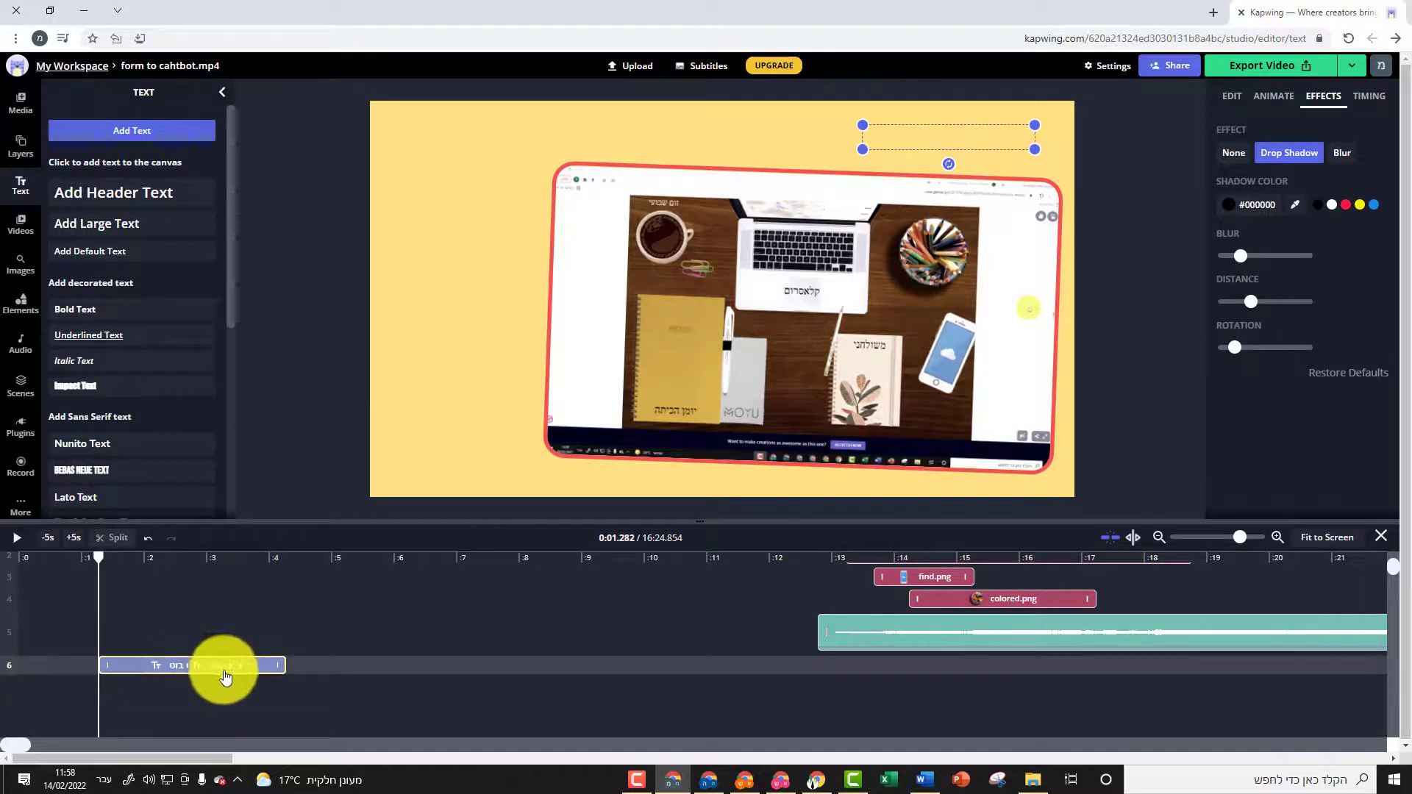
pyautogui.moveTo(310, 659); pyautogui.dragTo(1358, 594)
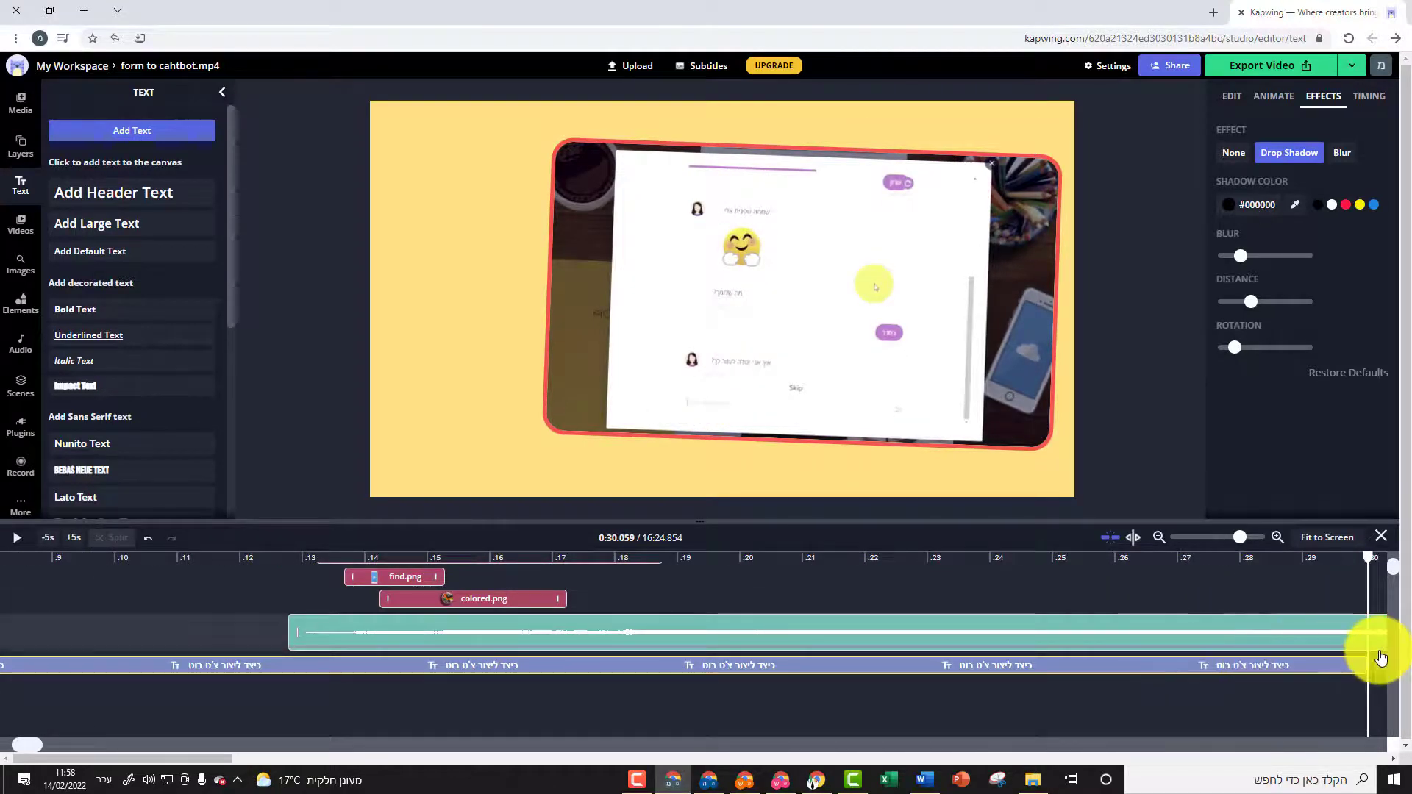
# Scrub back to about 19.2 s to preview the title over the video, and clear the selection
pyautogui.moveTo(1368, 564); pyautogui.dragTo(371, 572)
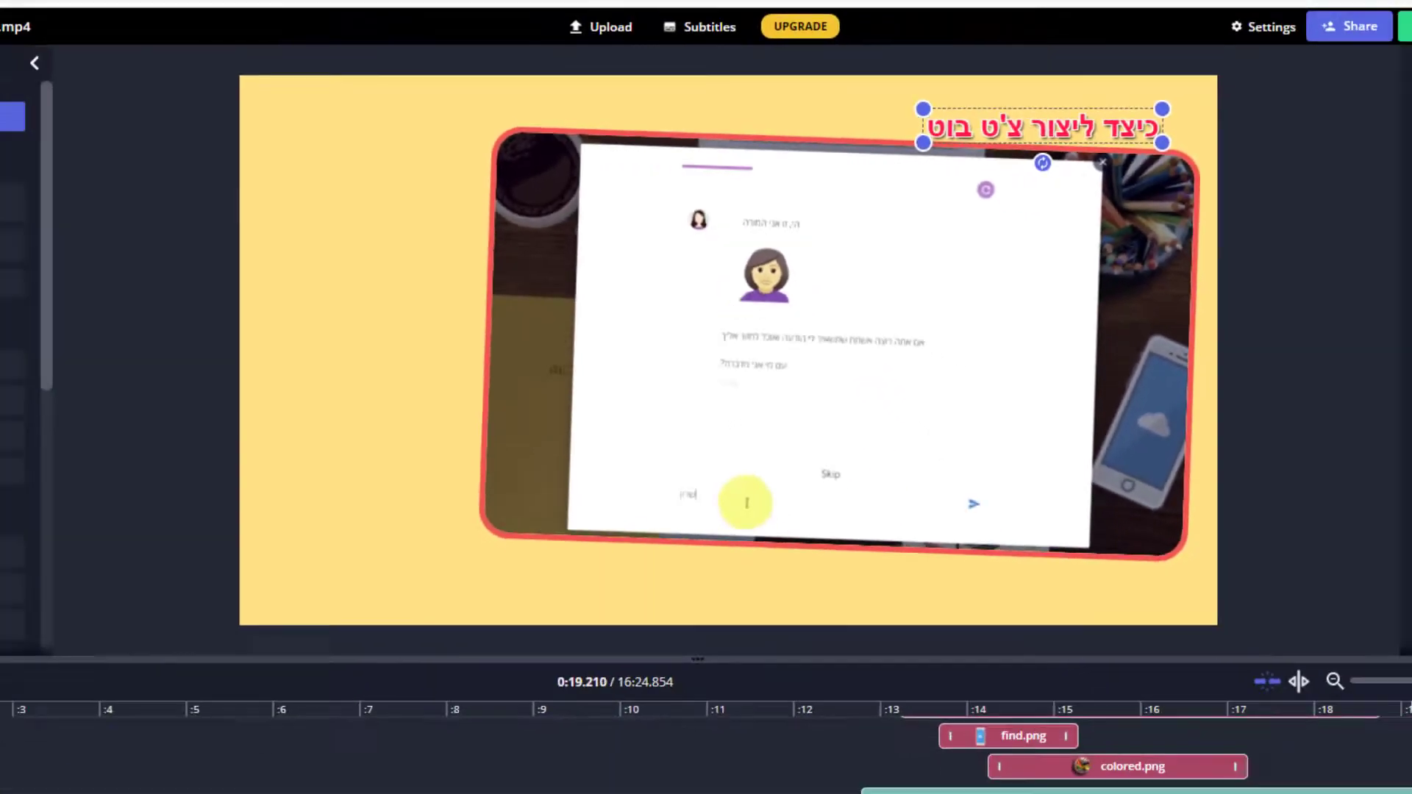
pyautogui.click(0, 793)
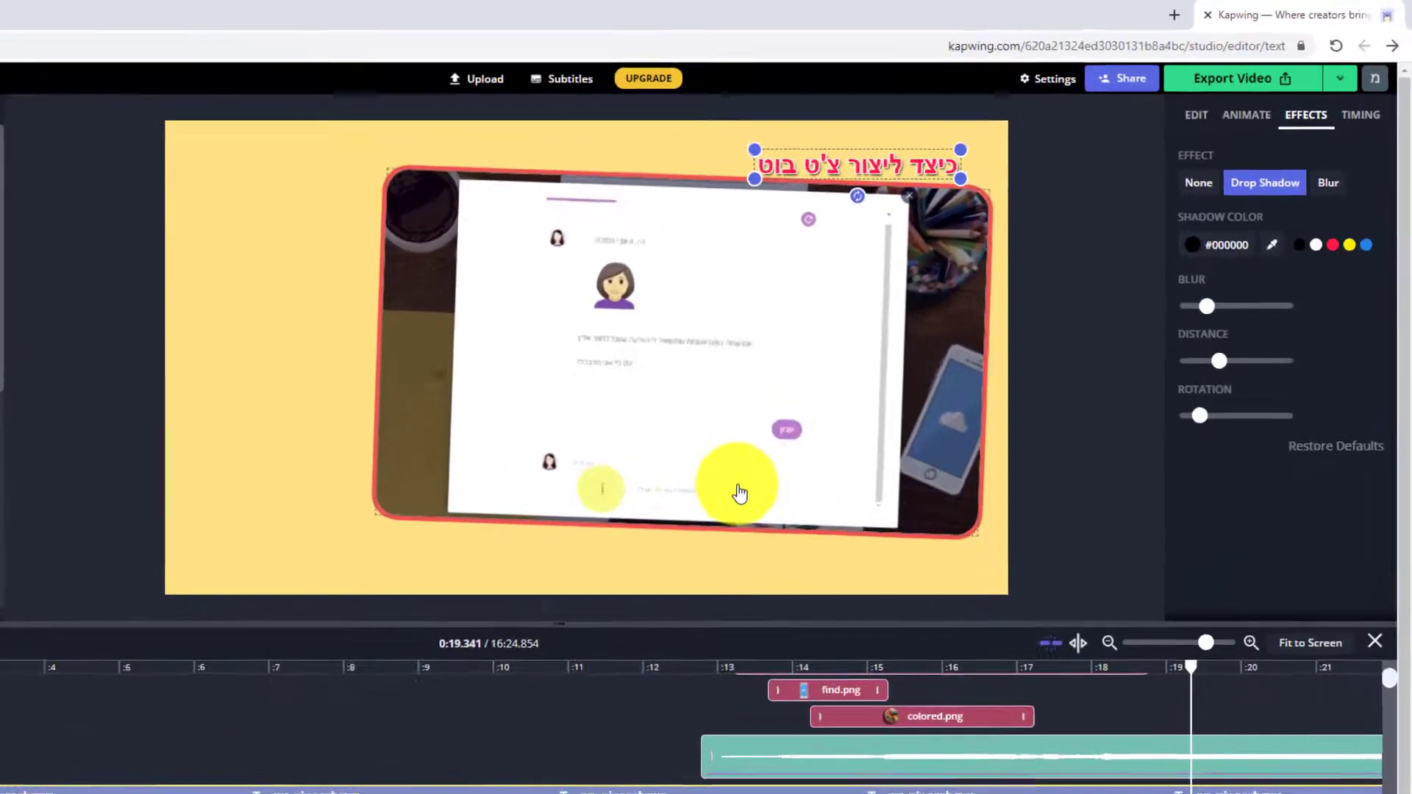
pyautogui.press('Escape')
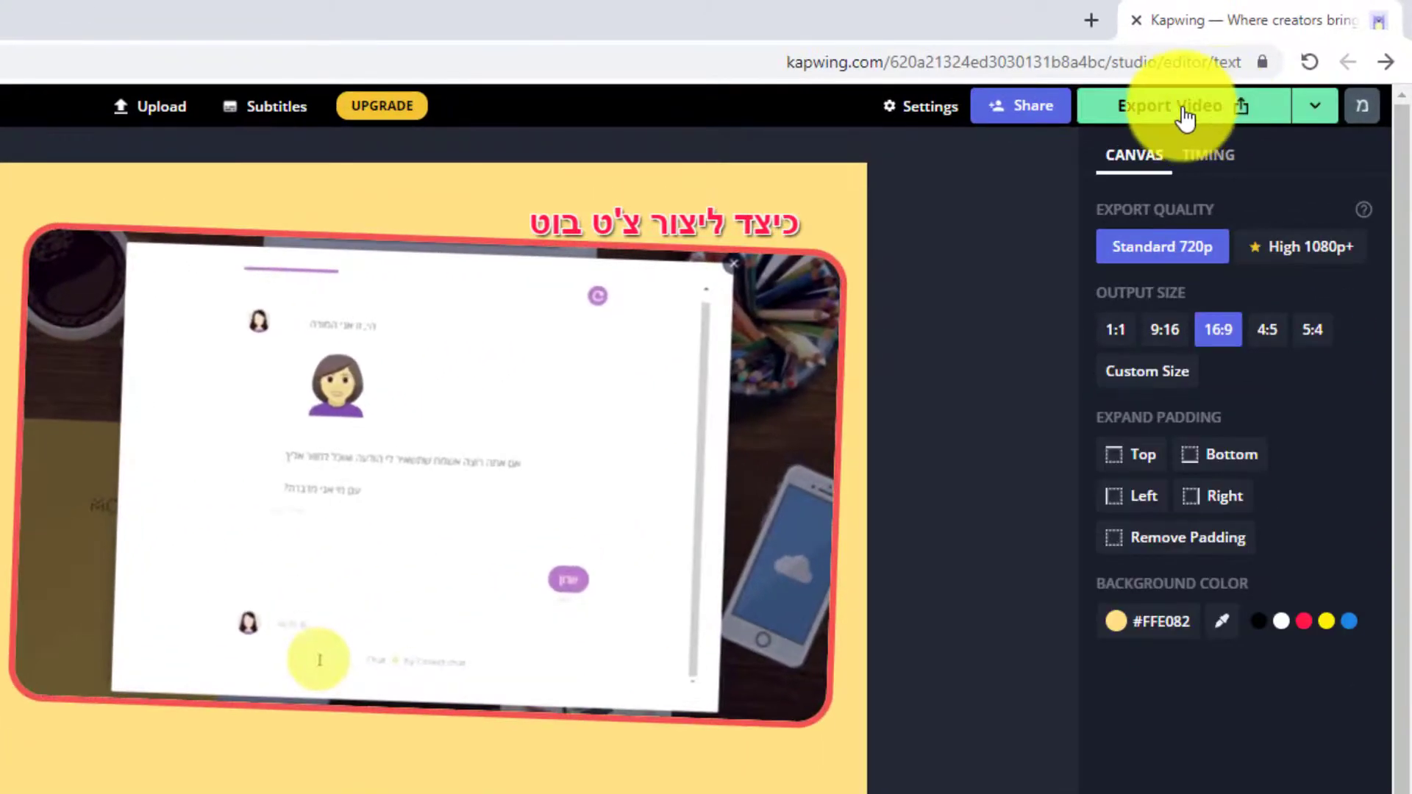
# Export the video in standard 720p with a watermark, and download the finished MP4 to open it
pyautogui.click(1185, 118)
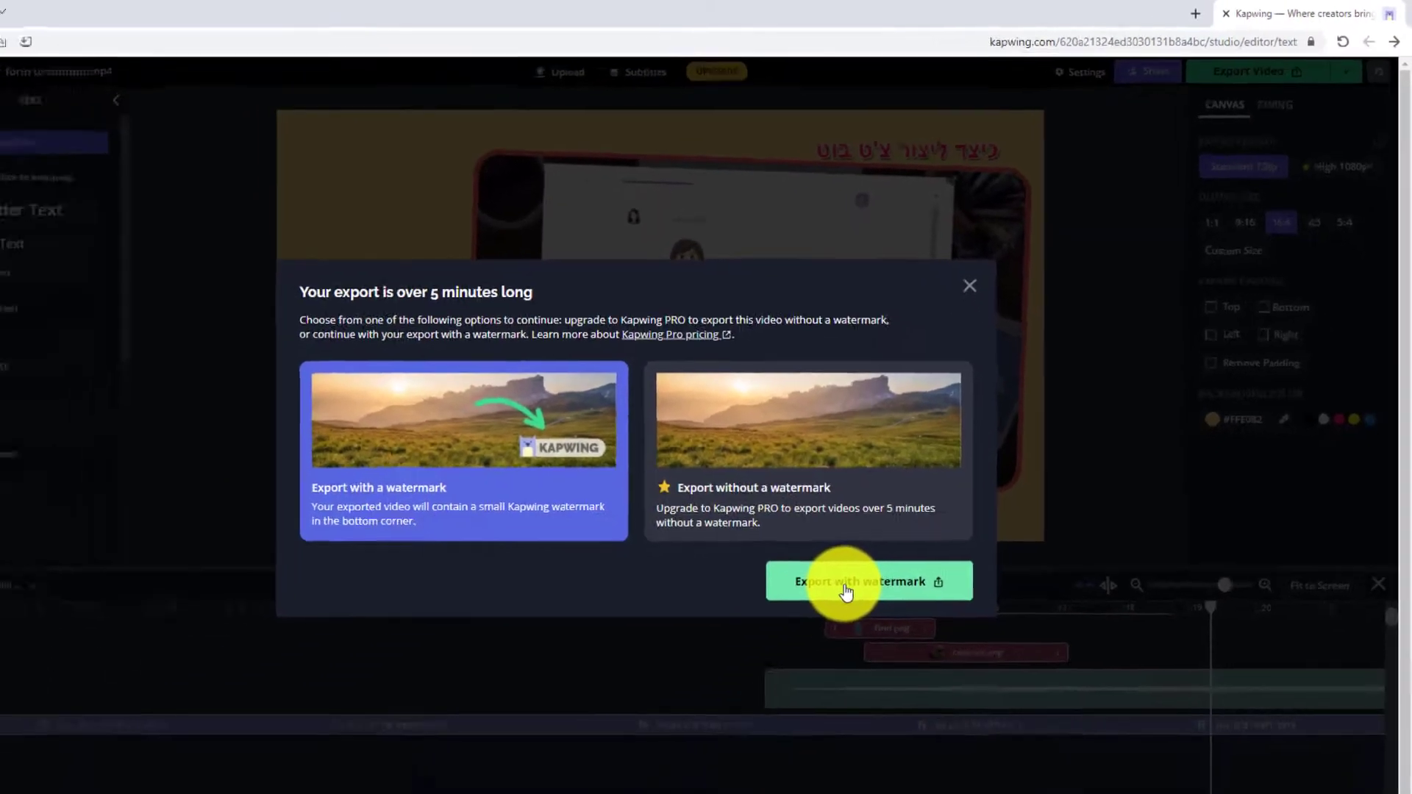
pyautogui.click(845, 588)
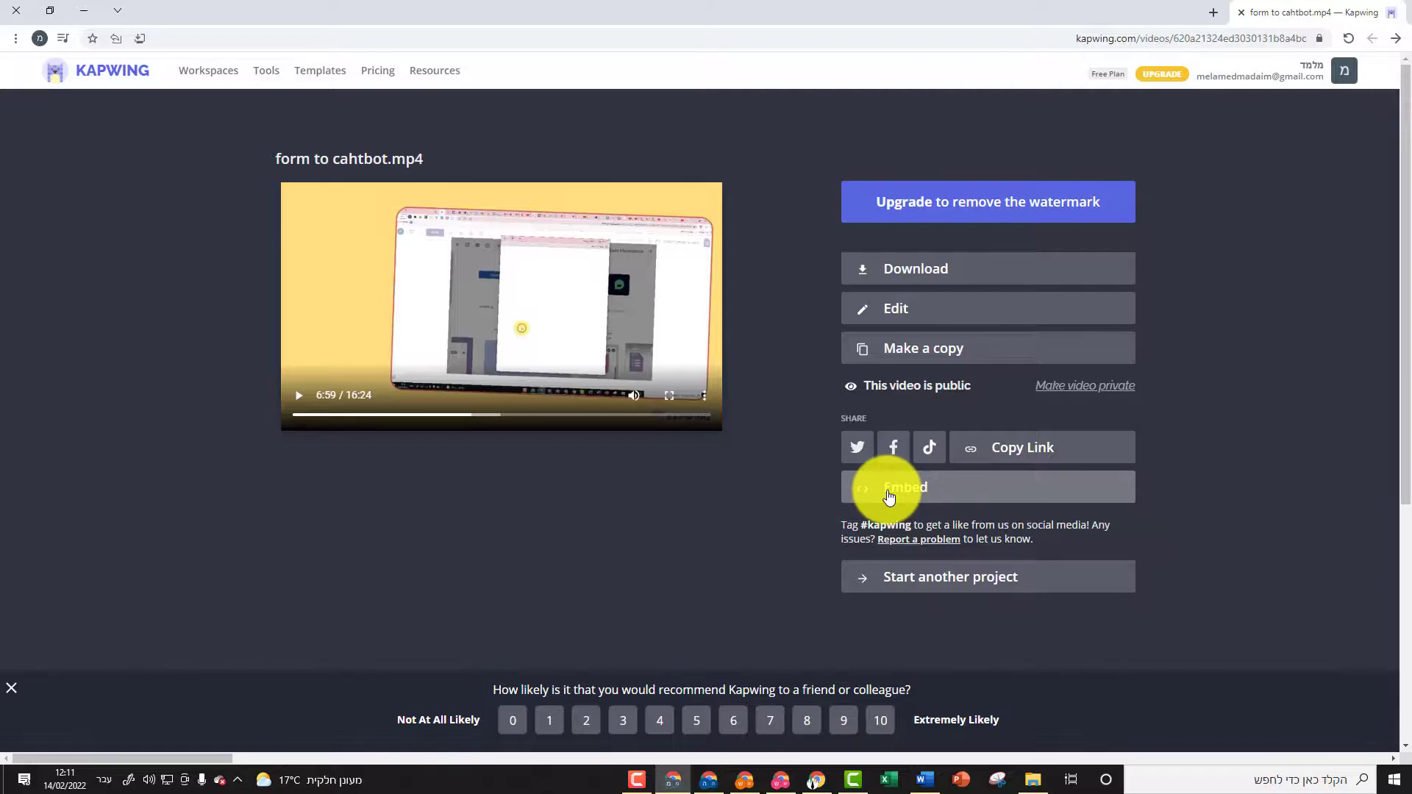
pyautogui.click(912, 275)
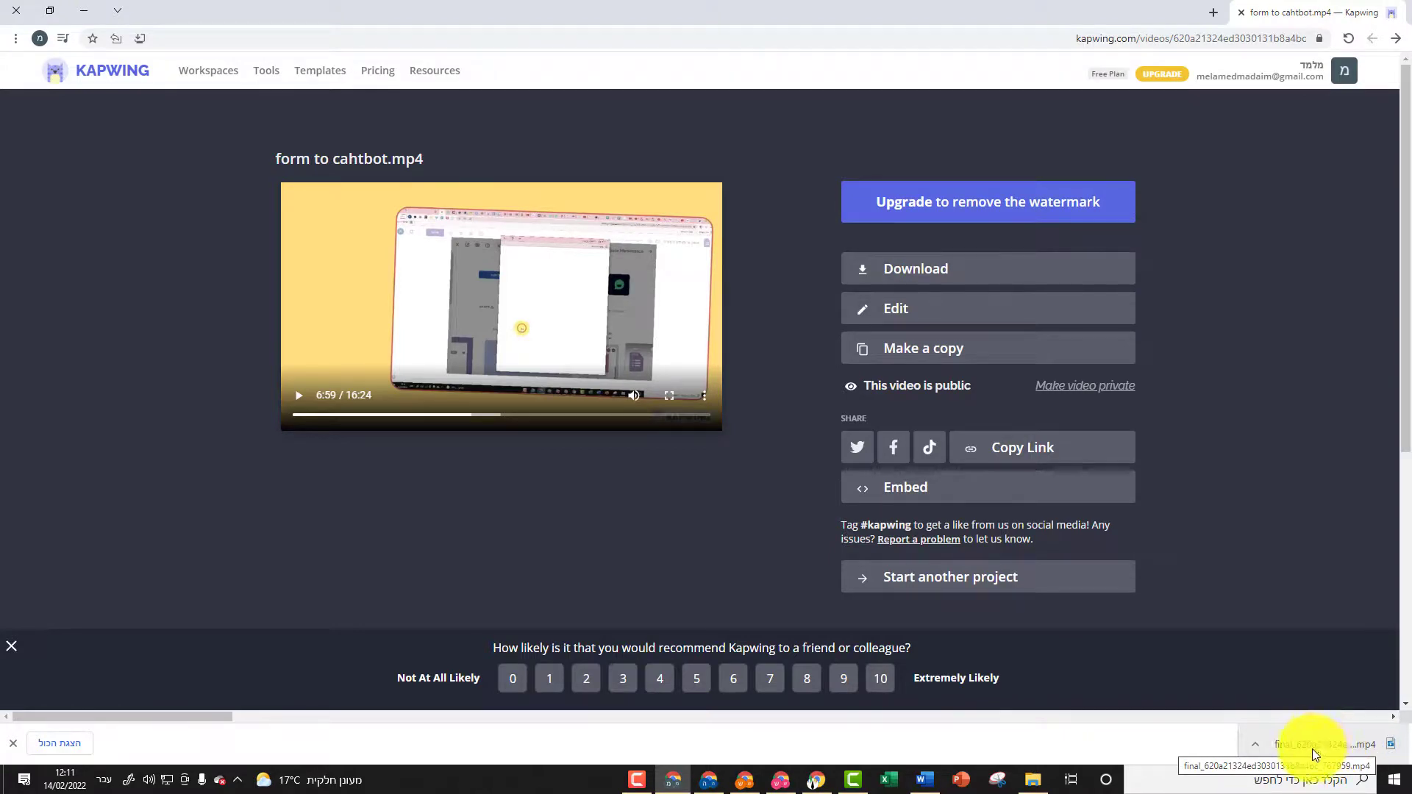
pyautogui.click(1320, 741)
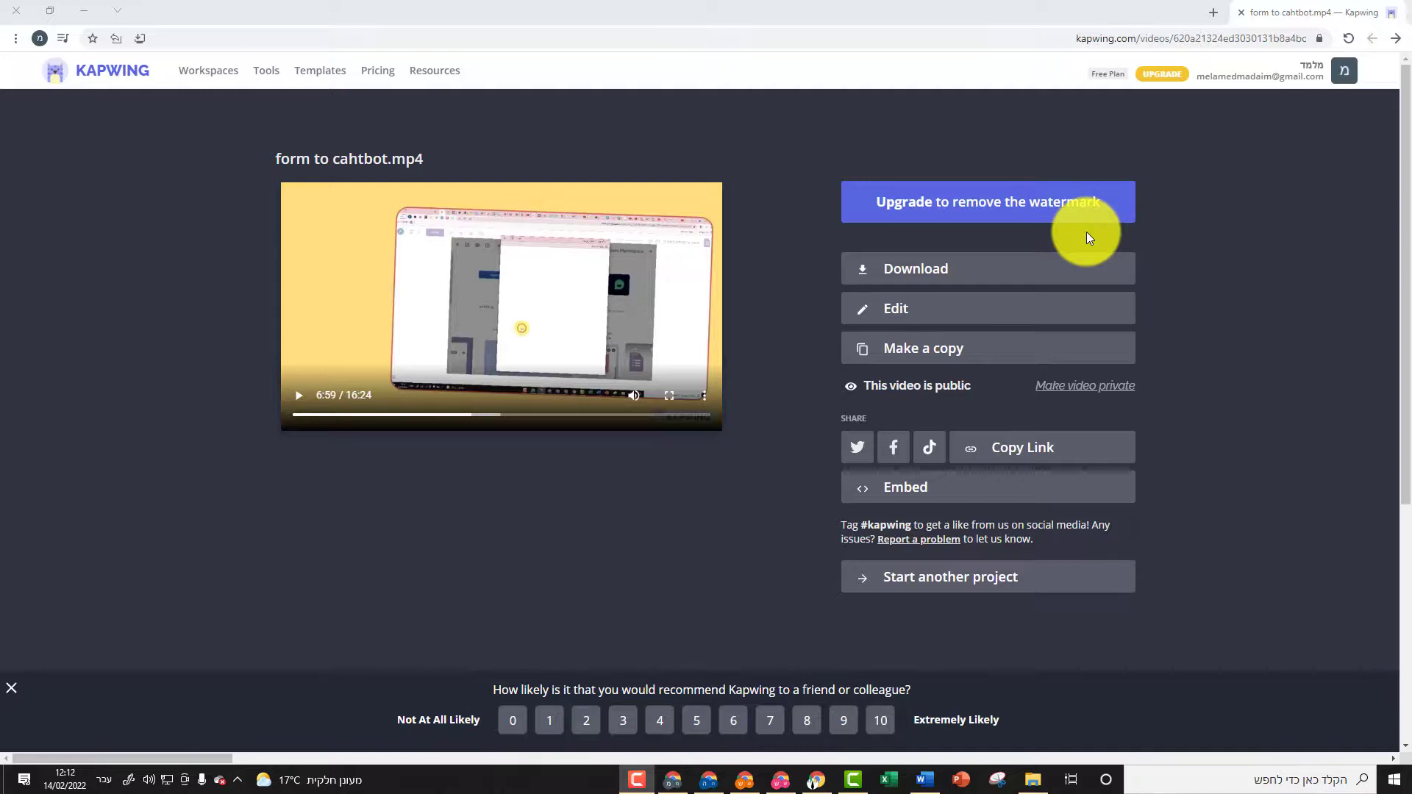
# Copy the share link of the exported video form to cahtbot.mp4
pyautogui.click(1044, 452)
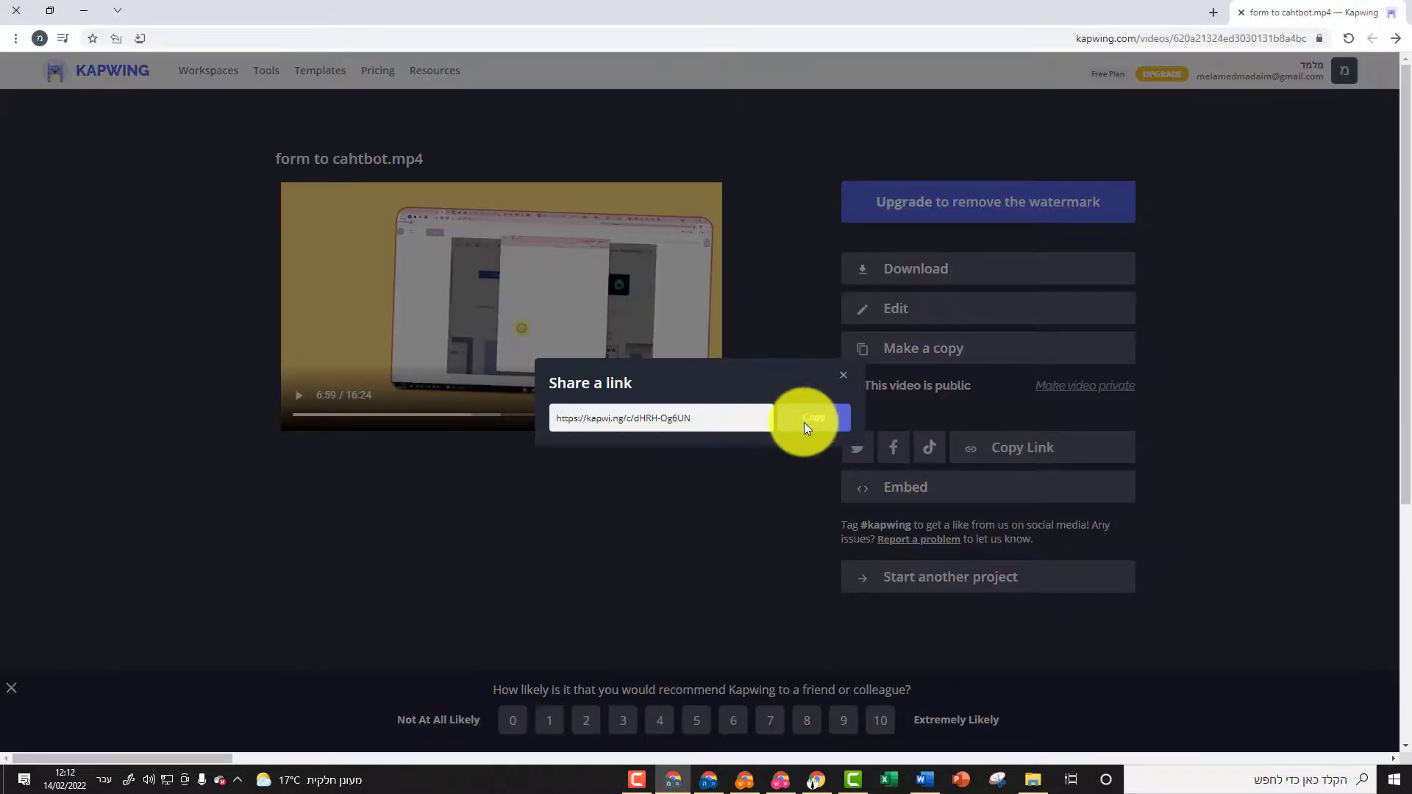
pyautogui.click(804, 422)
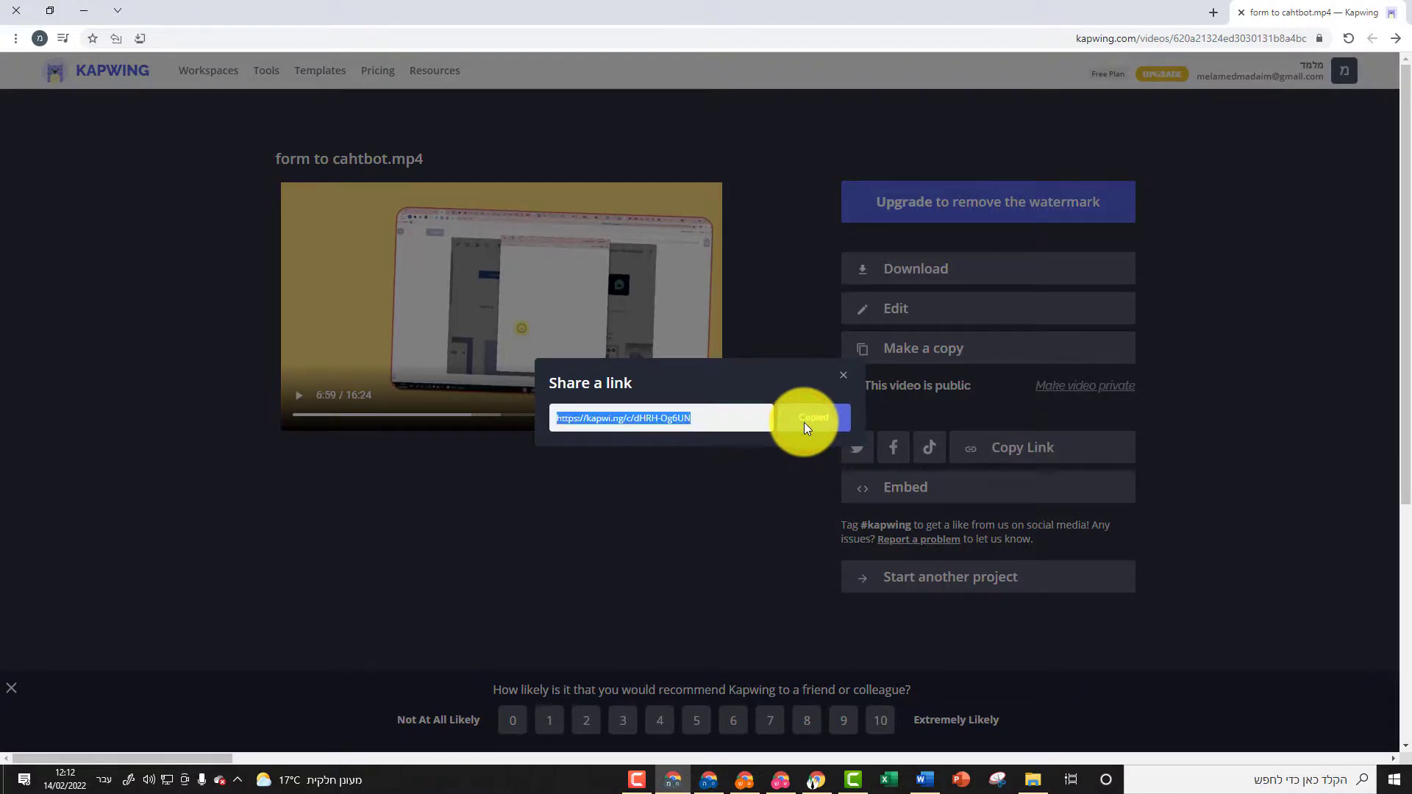